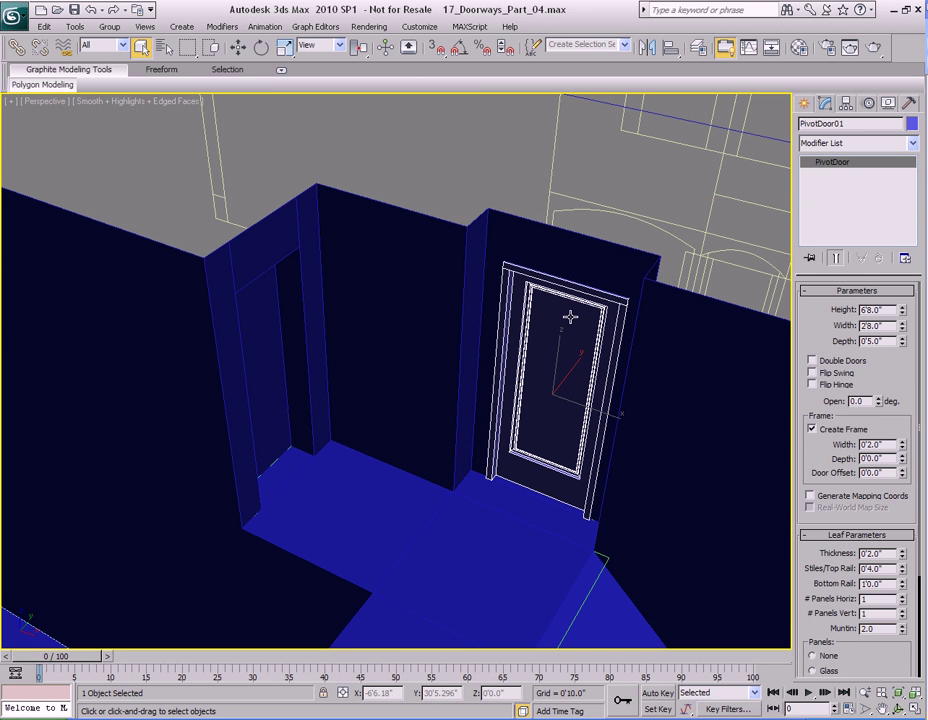
Clone the recessed polygon of the doorway beside the pivot door to a separate object, about 7 inches forward along X.
{"action": "middle_click_drag", "start_coordinate": [547, 337], "coordinate": [601, 343], "text": "alt"}
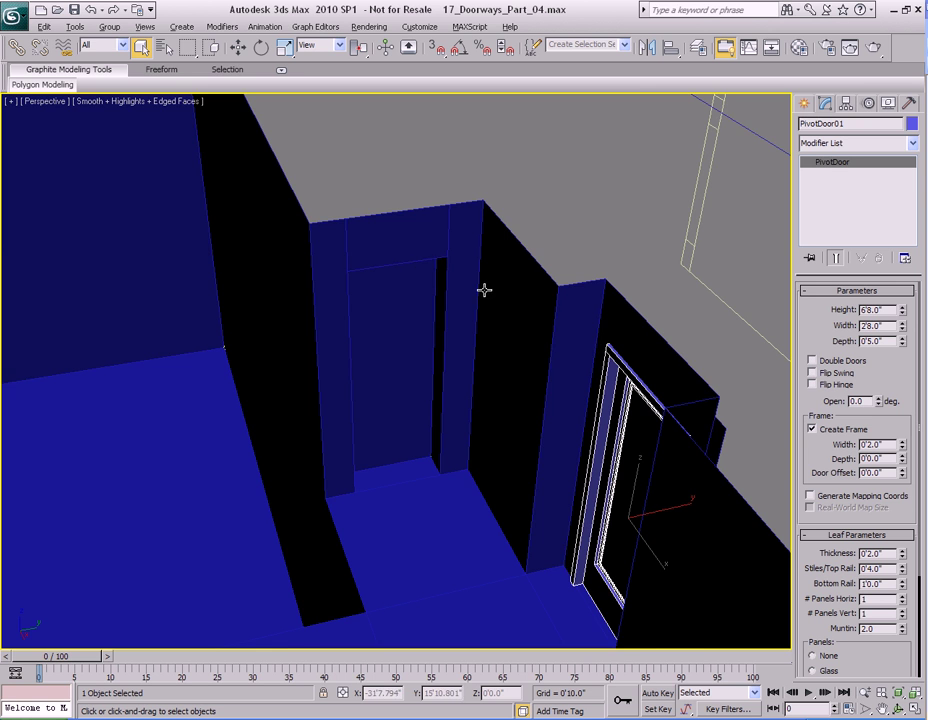
{"action": "middle_click_drag", "start_coordinate": [507, 312], "coordinate": [512, 290], "text": "alt"}
{"action": "middle_click_drag", "start_coordinate": [381, 343], "coordinate": [356, 273], "text": "alt"}
{"action": "left_click", "coordinate": [356, 273]}
{"action": "middle_click_drag", "start_coordinate": [445, 322], "coordinate": [381, 303], "text": "alt"}
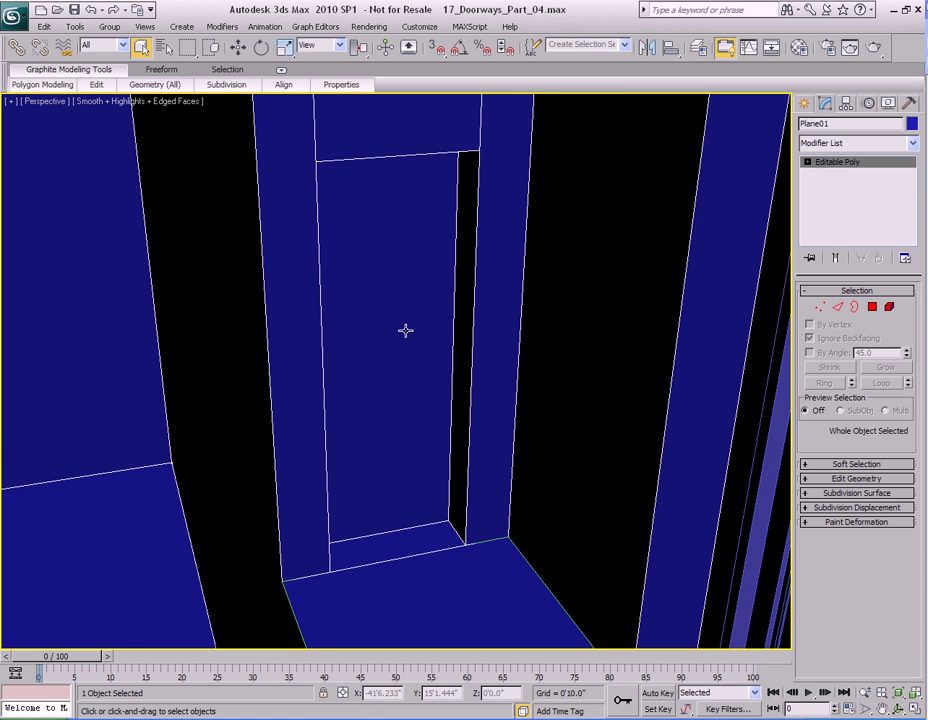
{"action": "middle_click_drag", "start_coordinate": [423, 342], "coordinate": [450, 332], "text": "alt"}
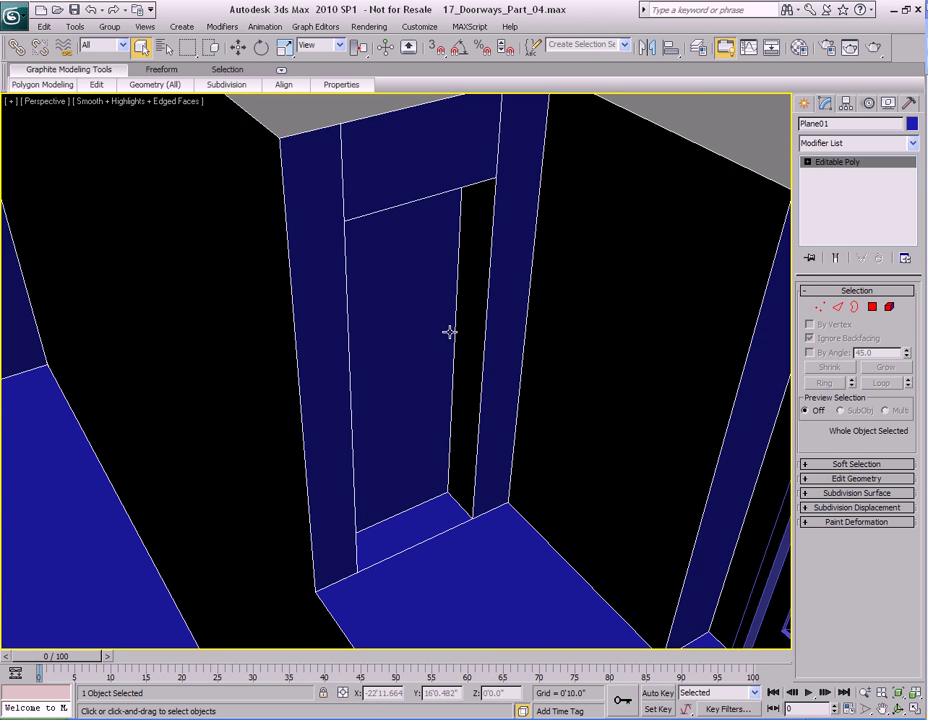
{"action": "key", "text": "4"}
{"action": "left_click", "coordinate": [420, 265]}
{"action": "middle_click_drag", "start_coordinate": [534, 335], "coordinate": [483, 353]}
{"action": "key", "text": "w"}
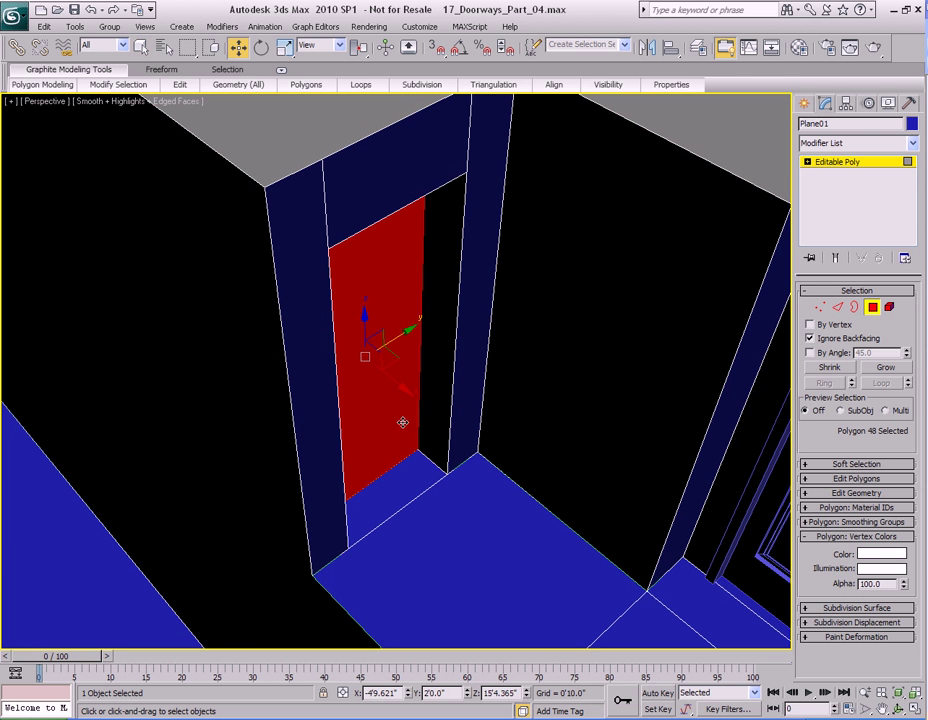
{"action": "left_click_drag", "start_coordinate": [397, 382], "coordinate": [420, 402], "text": "shift"}
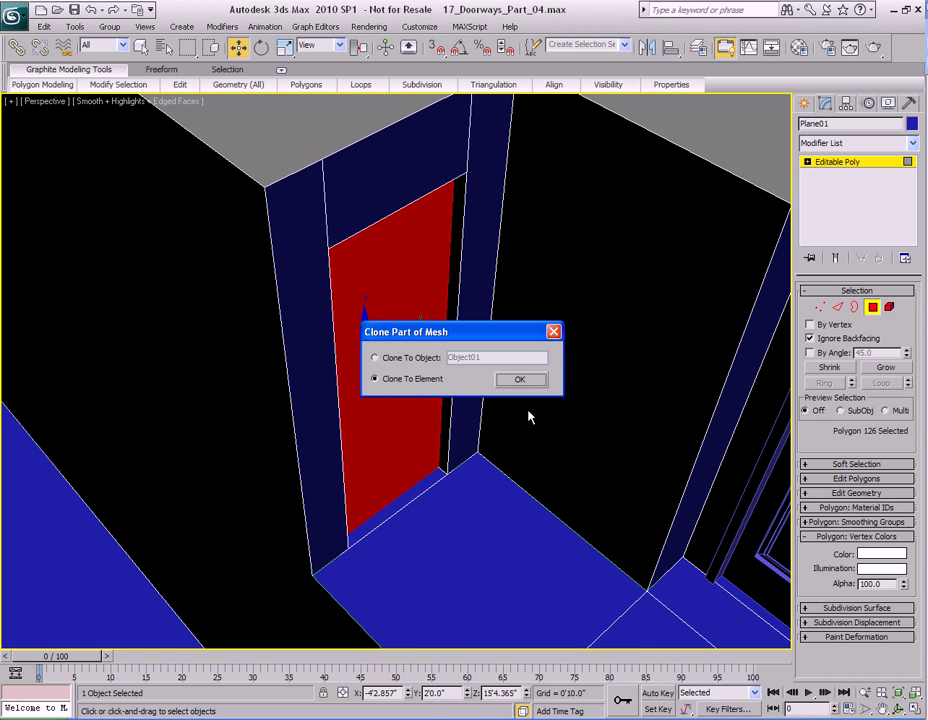
{"action": "left_click", "coordinate": [424, 360]}
{"action": "left_click", "coordinate": [519, 380]}
Clone the recessed doorway polygon in the corridor's long wall to a separate object, about 6.5 inches forward along X.
{"action": "mouse_move", "coordinate": [519, 380]}
{"action": "middle_mouse_down", "text": "alt"}
{"action": "mouse_move", "coordinate": [508, 400]}
{"action": "mouse_move", "coordinate": [568, 393]}
{"action": "mouse_move", "coordinate": [443, 378]}
{"action": "mouse_move", "coordinate": [694, 431]}
{"action": "mouse_move", "coordinate": [553, 408]}
{"action": "mouse_move", "coordinate": [597, 400]}
{"action": "mouse_move", "coordinate": [466, 400]}
{"action": "middle_mouse_up", "text": "alt"}
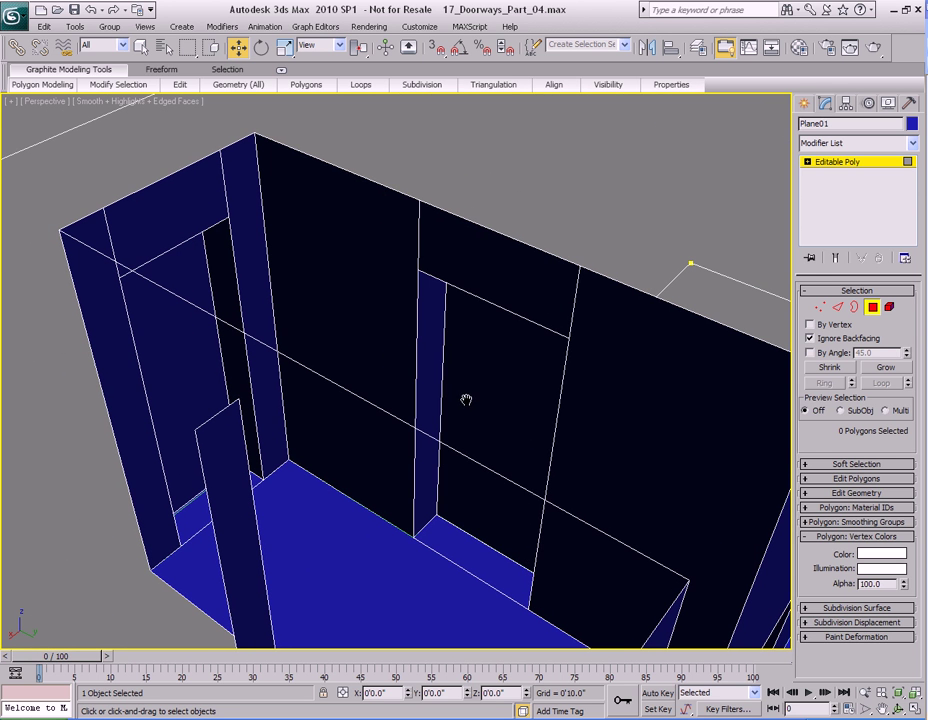
{"action": "left_click", "coordinate": [475, 326]}
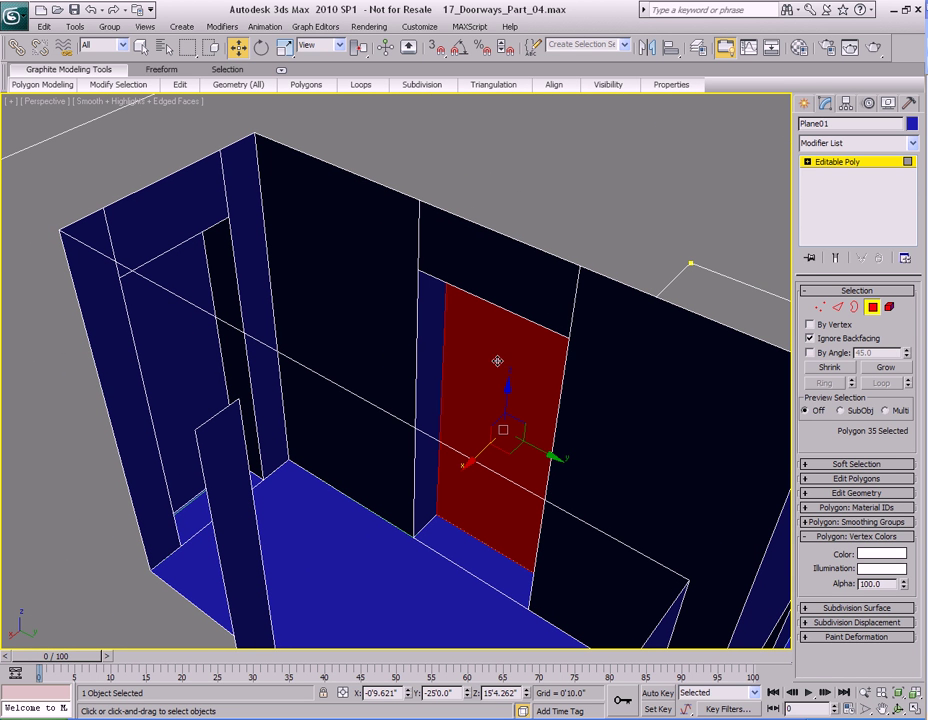
{"action": "middle_click_drag", "start_coordinate": [555, 402], "coordinate": [404, 317], "text": "alt"}
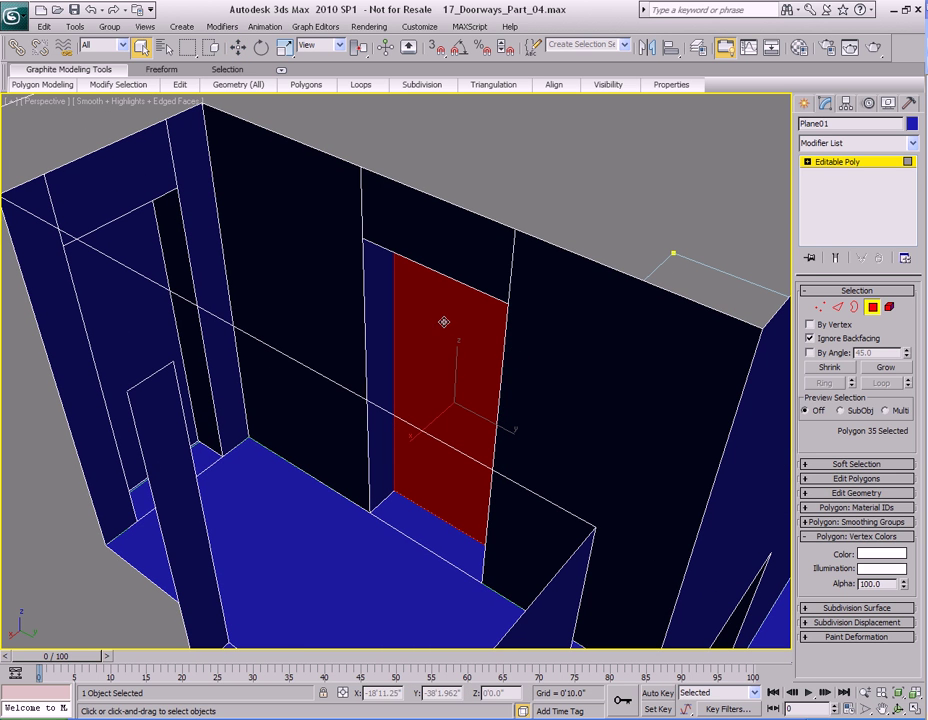
{"action": "left_click_drag", "start_coordinate": [464, 403], "coordinate": [414, 440], "text": "shift"}
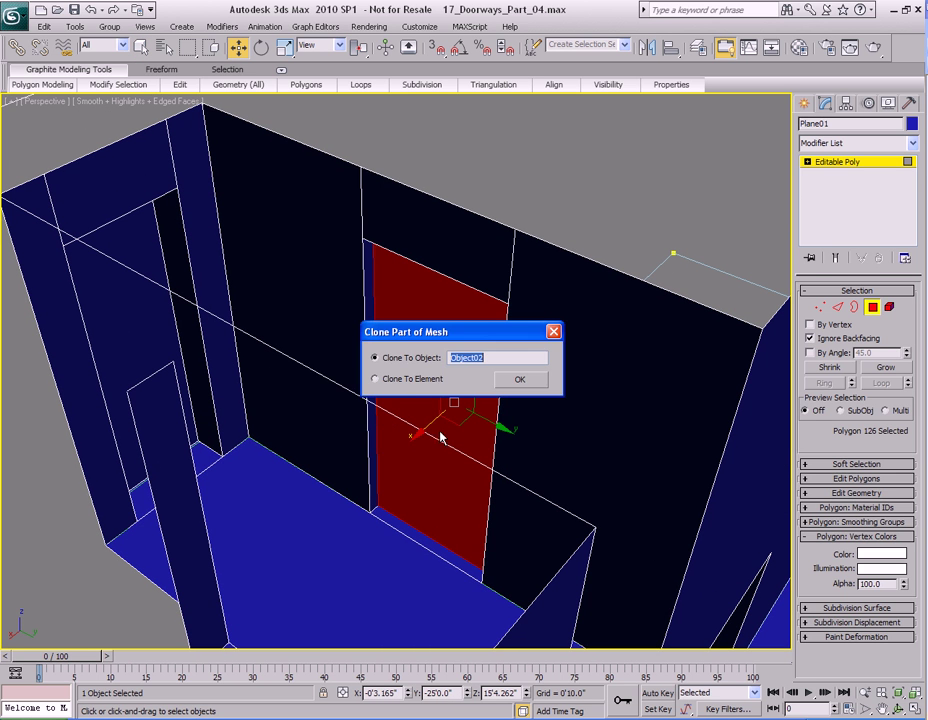
{"action": "left_click", "coordinate": [512, 381]}
Clone the recessed doorway polygon in the corridor's end wall to a separate object, offset forward along Y.
{"action": "mouse_move", "coordinate": [512, 381]}
{"action": "middle_mouse_down", "text": "alt"}
{"action": "mouse_move", "coordinate": [566, 391]}
{"action": "mouse_move", "coordinate": [321, 348]}
{"action": "mouse_move", "coordinate": [478, 394]}
{"action": "mouse_move", "coordinate": [464, 331]}
{"action": "middle_mouse_up", "text": "alt"}
{"action": "left_click", "coordinate": [478, 394]}
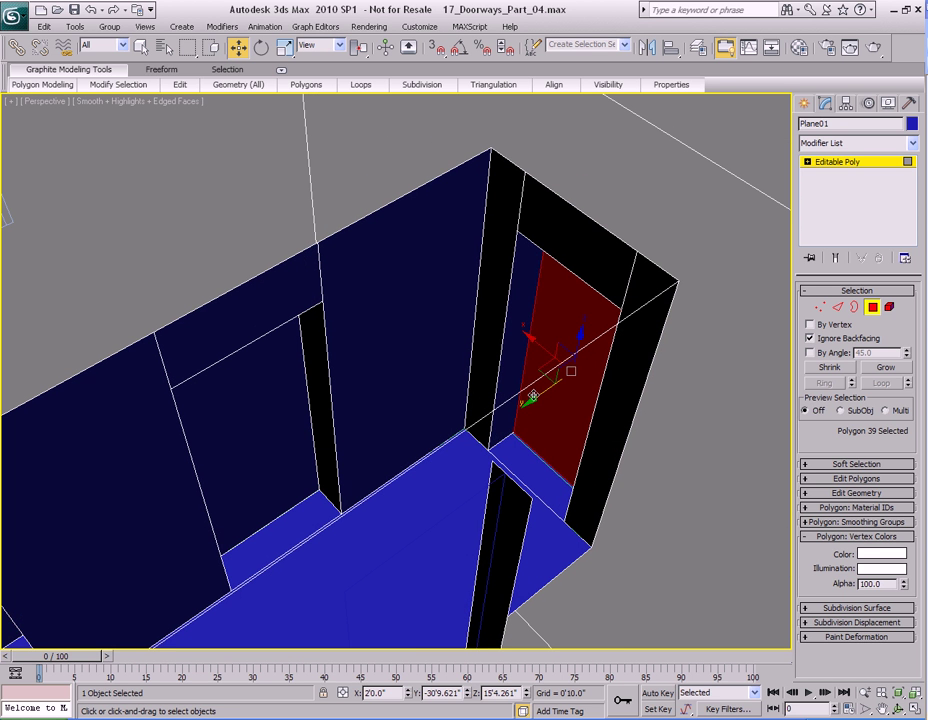
{"action": "left_click_drag", "start_coordinate": [525, 405], "coordinate": [518, 402], "text": "shift"}
{"action": "left_click", "coordinate": [520, 379]}
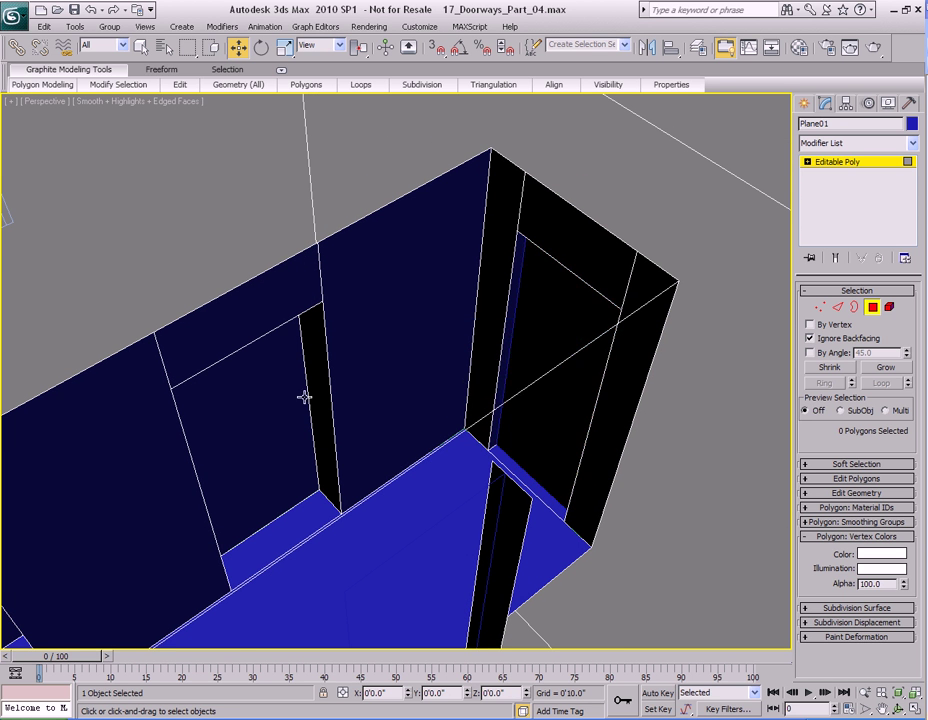
Clone the recessed doorway polygon in the corridor's opposite long wall to a separate object, offset toward the corridor.
{"action": "middle_click_drag", "start_coordinate": [325, 398], "coordinate": [393, 400], "text": "alt"}
{"action": "left_click", "coordinate": [358, 367]}
{"action": "left_click_drag", "start_coordinate": [317, 387], "coordinate": [333, 408], "text": "shift"}
{"action": "left_click", "coordinate": [520, 379]}
Clone the back polygon of the first lower-floor door recess to a separate object, shifted slightly along Y.
{"action": "mouse_move", "coordinate": [524, 379]}
{"action": "middle_mouse_down", "text": "alt"}
{"action": "mouse_move", "coordinate": [404, 338]}
{"action": "mouse_move", "coordinate": [480, 375]}
{"action": "mouse_move", "coordinate": [494, 365]}
{"action": "mouse_move", "coordinate": [554, 386]}
{"action": "middle_mouse_up", "text": "alt"}
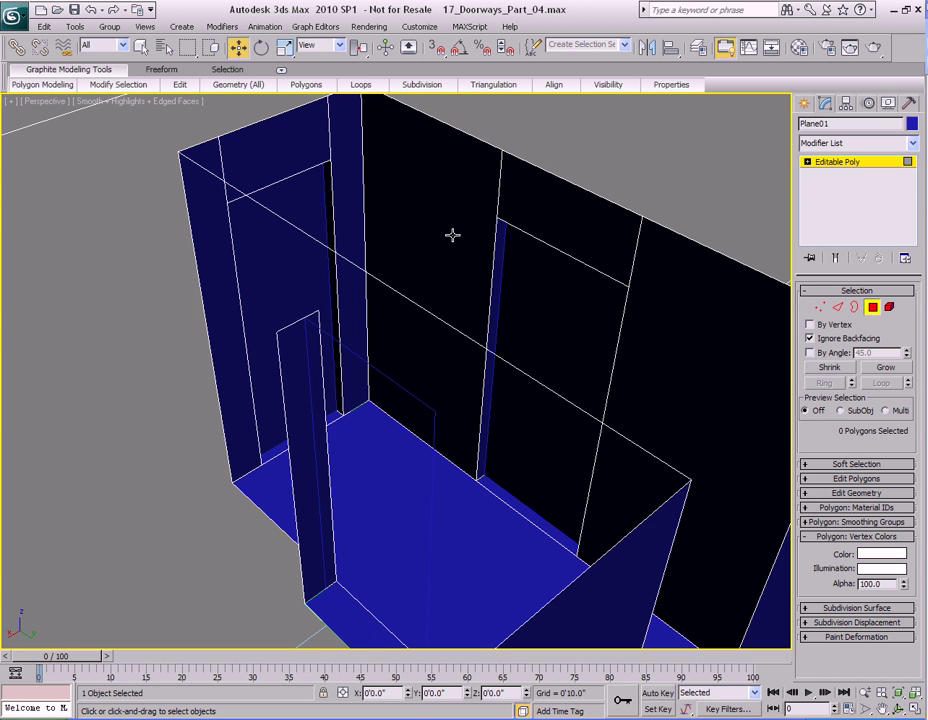
{"action": "middle_click_drag", "start_coordinate": [577, 319], "coordinate": [537, 324], "text": "alt"}
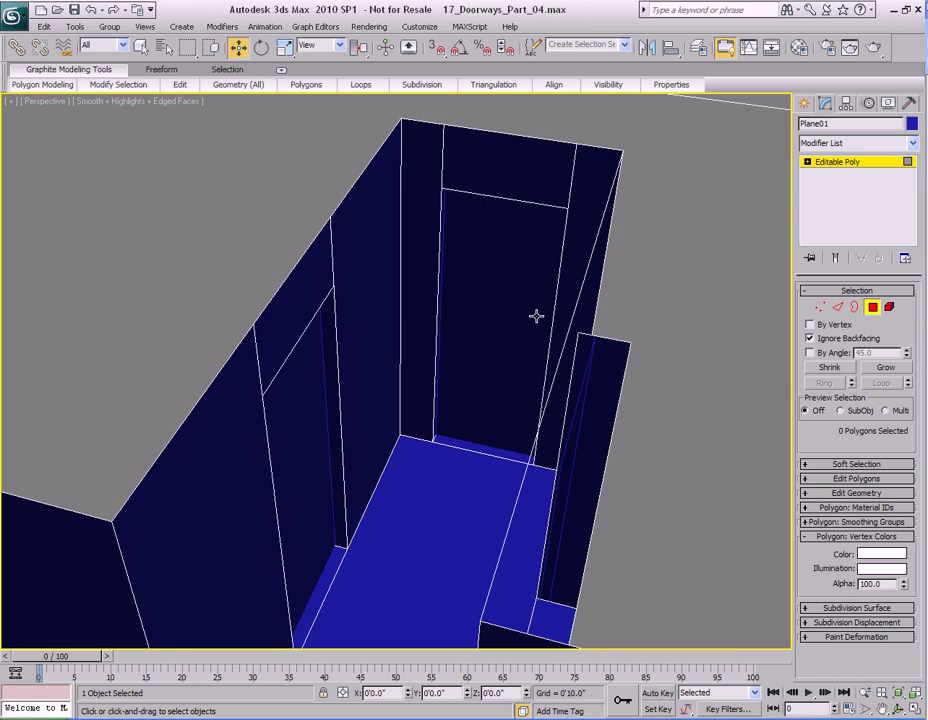
{"action": "middle_click_drag", "start_coordinate": [590, 303], "coordinate": [489, 309], "text": "alt"}
{"action": "middle_click_drag", "start_coordinate": [389, 389], "coordinate": [580, 267]}
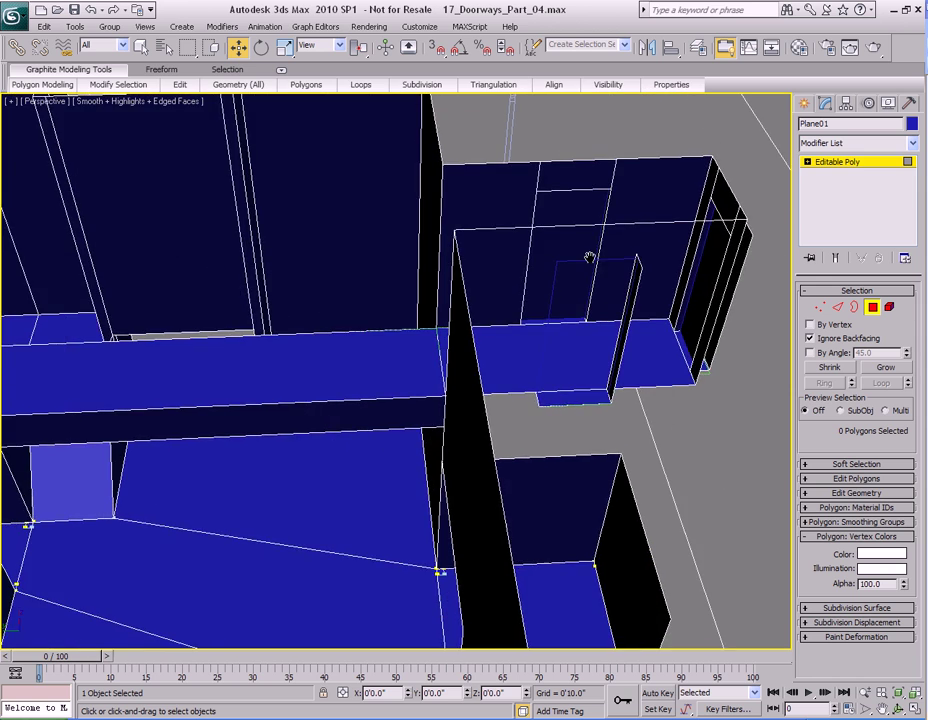
{"action": "middle_click_drag", "start_coordinate": [370, 313], "coordinate": [582, 242]}
{"action": "middle_click_drag", "start_coordinate": [212, 364], "coordinate": [561, 339]}
{"action": "middle_click_drag", "start_coordinate": [478, 391], "coordinate": [460, 298], "text": "alt"}
{"action": "left_click", "coordinate": [487, 211]}
{"action": "middle_click_drag", "start_coordinate": [487, 211], "coordinate": [473, 238], "text": "alt"}
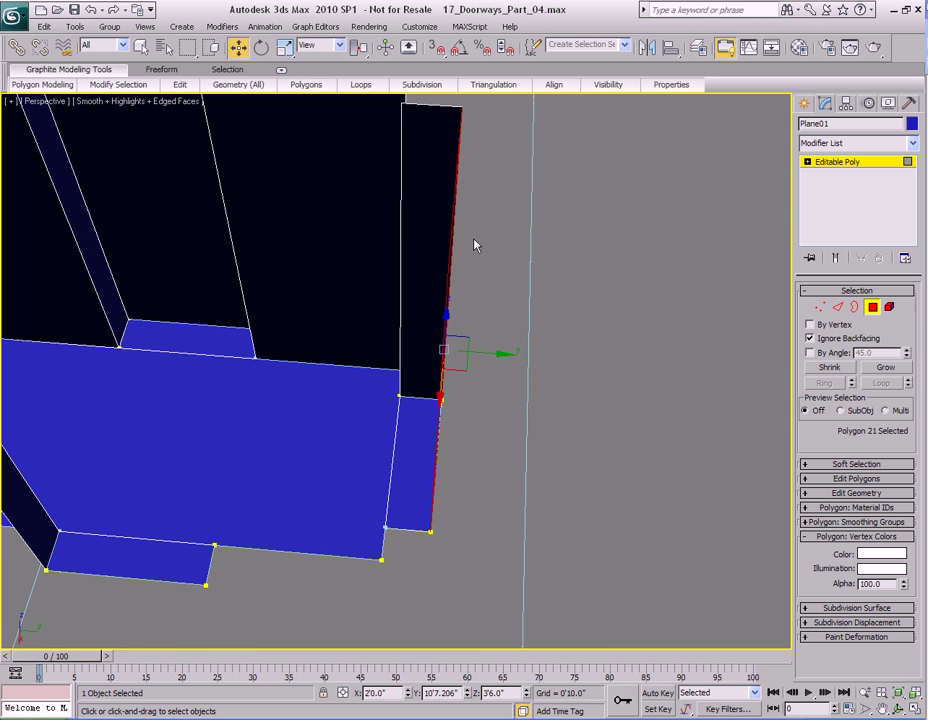
{"action": "left_click_drag", "start_coordinate": [488, 353], "coordinate": [455, 358], "text": "shift"}
{"action": "left_click", "coordinate": [518, 384]}
Clone the back polygon of the next lower-floor door recess to a separate object, shifted slightly out of the recess.
{"action": "middle_click_drag", "start_coordinate": [270, 331], "coordinate": [513, 358], "text": "alt"}
{"action": "mouse_move", "coordinate": [371, 327]}
{"action": "middle_mouse_down", "text": "alt"}
{"action": "mouse_move", "coordinate": [438, 308]}
{"action": "mouse_move", "coordinate": [526, 340]}
{"action": "mouse_move", "coordinate": [518, 309]}
{"action": "middle_mouse_up", "text": "alt"}
{"action": "left_click", "coordinate": [408, 238]}
{"action": "middle_click_drag", "start_coordinate": [461, 184], "coordinate": [424, 343]}
{"action": "left_click_drag", "start_coordinate": [417, 347], "coordinate": [447, 348], "text": "shift"}
{"action": "left_click", "coordinate": [522, 381]}
Clone the back polygon of another lower-floor door recess to a separate object, about 6 inches forward along X.
{"action": "mouse_move", "coordinate": [522, 381]}
{"action": "middle_mouse_down", "text": "alt"}
{"action": "mouse_move", "coordinate": [454, 344]}
{"action": "mouse_move", "coordinate": [474, 335]}
{"action": "mouse_move", "coordinate": [479, 308]}
{"action": "middle_mouse_up", "text": "alt"}
{"action": "left_click", "coordinate": [476, 254]}
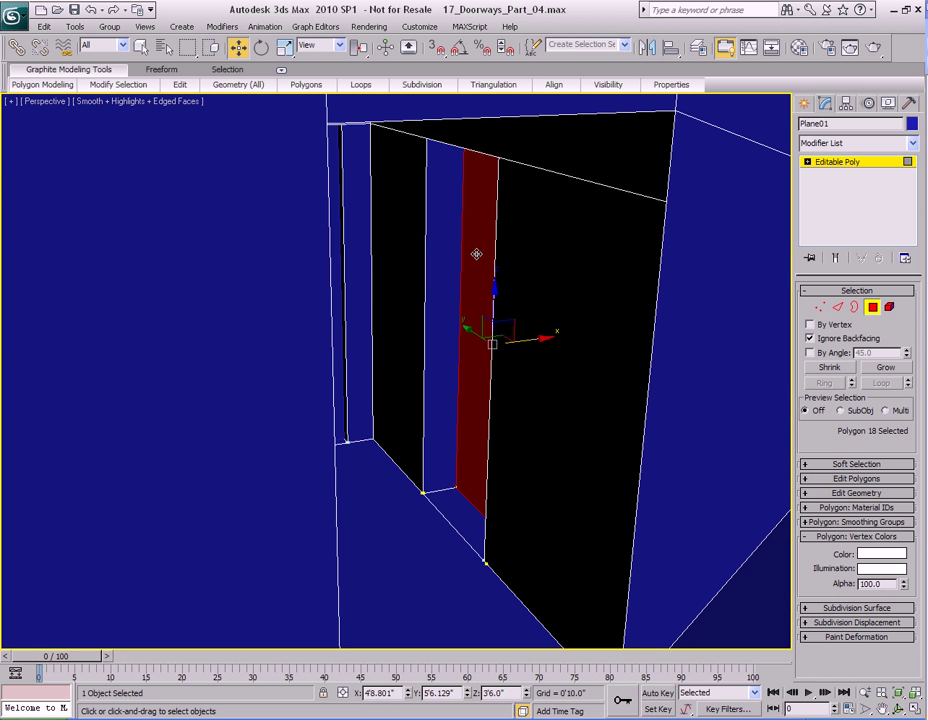
{"action": "left_click_drag", "start_coordinate": [521, 346], "coordinate": [499, 349], "text": "shift"}
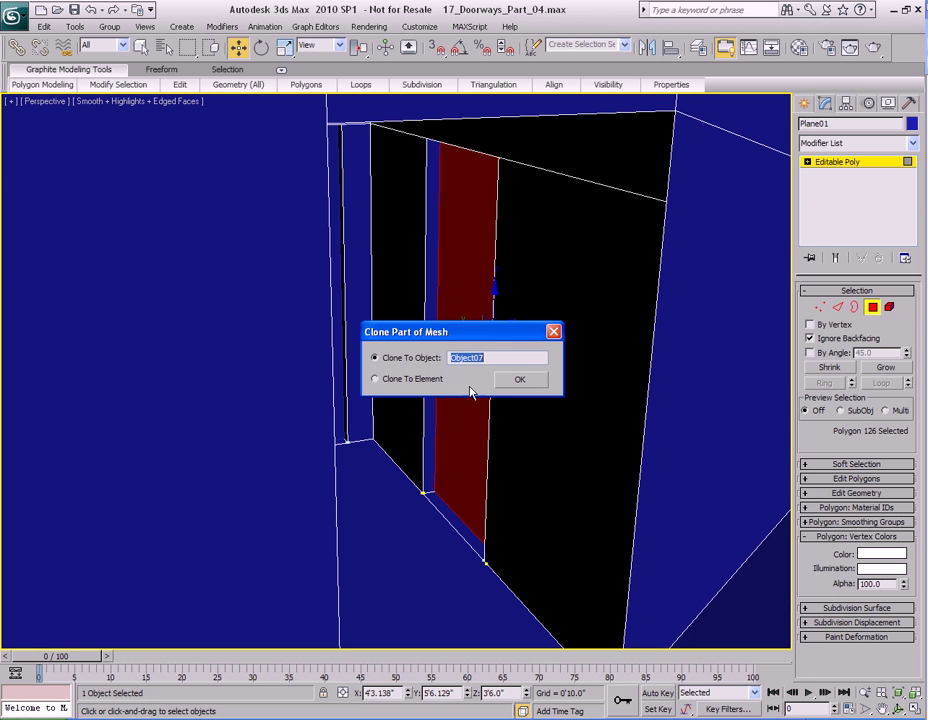
{"action": "left_click", "coordinate": [519, 379]}
Inspect the lower-floor rooms and walkway for doorways that still lack a door panel.
{"action": "mouse_move", "coordinate": [519, 379]}
{"action": "middle_mouse_down", "text": "alt"}
{"action": "mouse_move", "coordinate": [483, 356]}
{"action": "mouse_move", "coordinate": [657, 369]}
{"action": "mouse_move", "coordinate": [385, 351]}
{"action": "mouse_move", "coordinate": [505, 325]}
{"action": "mouse_move", "coordinate": [249, 342]}
{"action": "mouse_move", "coordinate": [307, 311]}
{"action": "mouse_move", "coordinate": [317, 375]}
{"action": "mouse_move", "coordinate": [485, 362]}
{"action": "mouse_move", "coordinate": [508, 340]}
{"action": "middle_mouse_up", "text": "alt"}
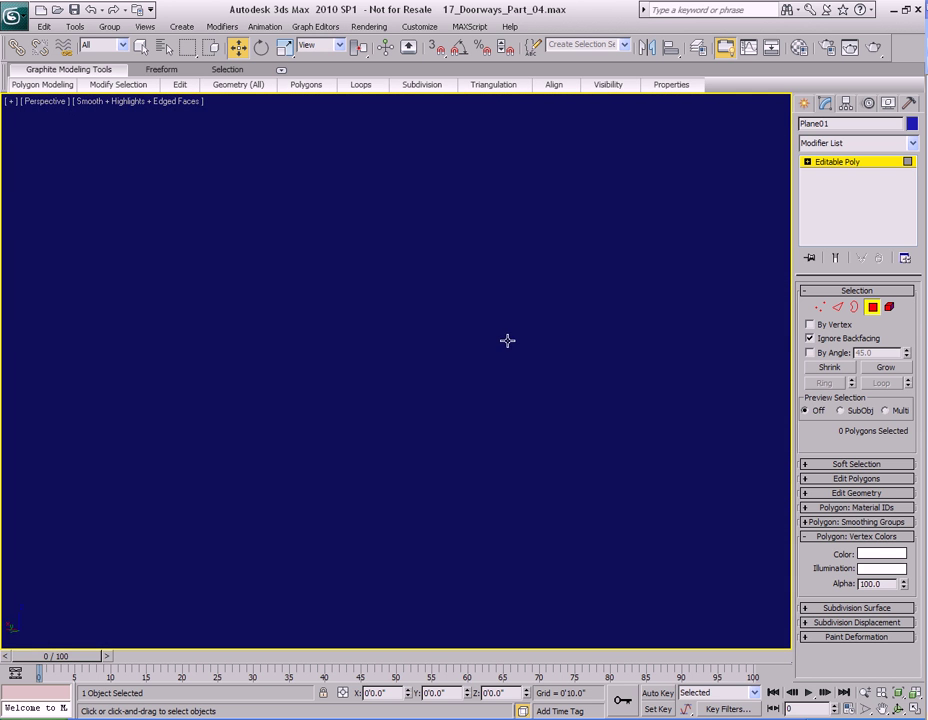
{"action": "middle_click_drag", "start_coordinate": [447, 309], "coordinate": [600, 351]}
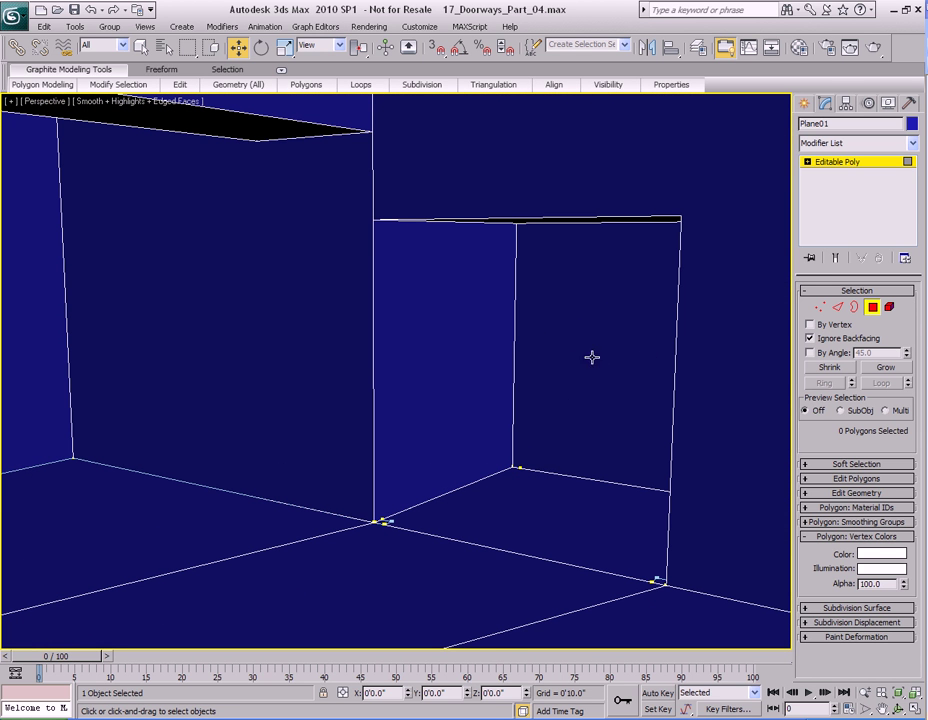
{"action": "middle_click_drag", "start_coordinate": [502, 372], "coordinate": [478, 369], "text": "alt"}
{"action": "scroll", "coordinate": [421, 400], "scroll_direction": "down", "scroll_amount": 1}
{"action": "middle_click_drag", "start_coordinate": [478, 369], "coordinate": [475, 410], "text": "alt"}
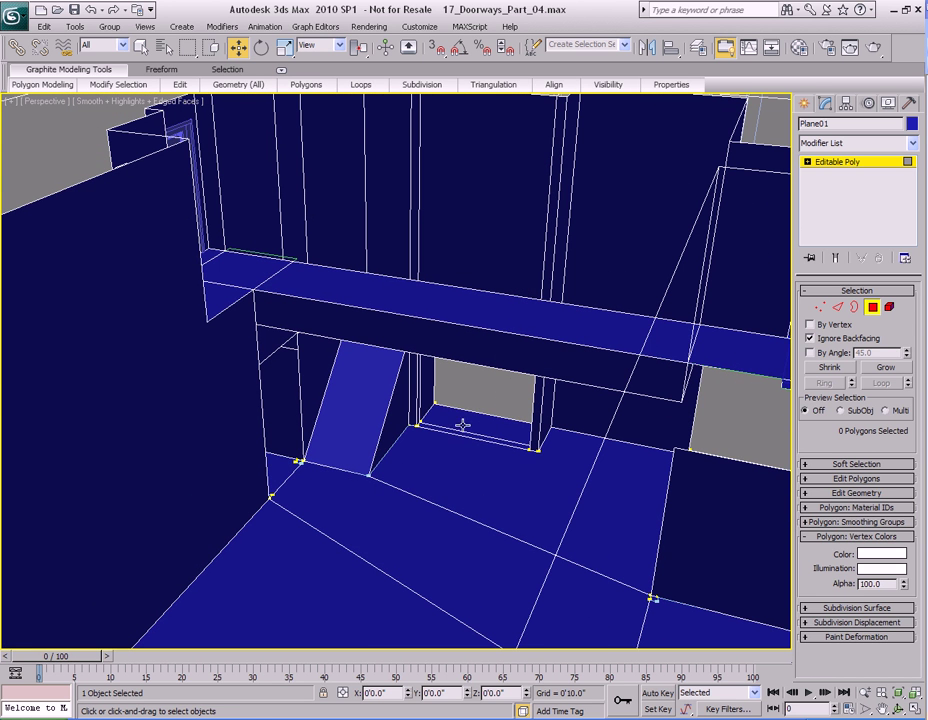
{"action": "middle_click_drag", "start_coordinate": [320, 310], "coordinate": [435, 394]}
{"action": "middle_click_drag", "start_coordinate": [517, 321], "coordinate": [433, 405], "text": "alt"}
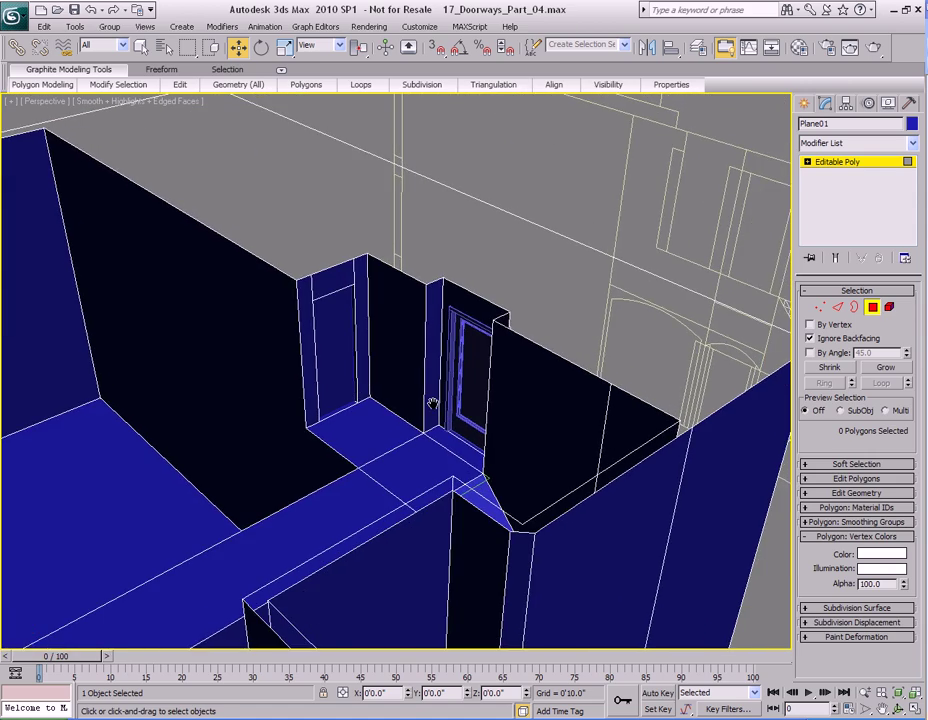
Leave polygon editing of the walls mesh and select the cloned door panel in the doorway beside the pivot door.
{"action": "key", "text": "4"}
{"action": "middle_click_drag", "start_coordinate": [362, 378], "coordinate": [410, 383], "text": "alt"}
{"action": "middle_click_drag", "start_coordinate": [304, 379], "coordinate": [323, 382], "text": "alt"}
{"action": "left_click_drag", "start_coordinate": [323, 382], "coordinate": [238, 385], "text": "alt"}
{"action": "key", "text": "q"}
{"action": "middle_click_drag", "start_coordinate": [236, 377], "coordinate": [316, 388]}
{"action": "left_click", "coordinate": [466, 312]}
{"action": "middle_click_drag", "start_coordinate": [466, 312], "coordinate": [329, 351], "text": "alt"}
{"action": "scroll", "coordinate": [329, 351], "scroll_direction": "up", "scroll_amount": 2}
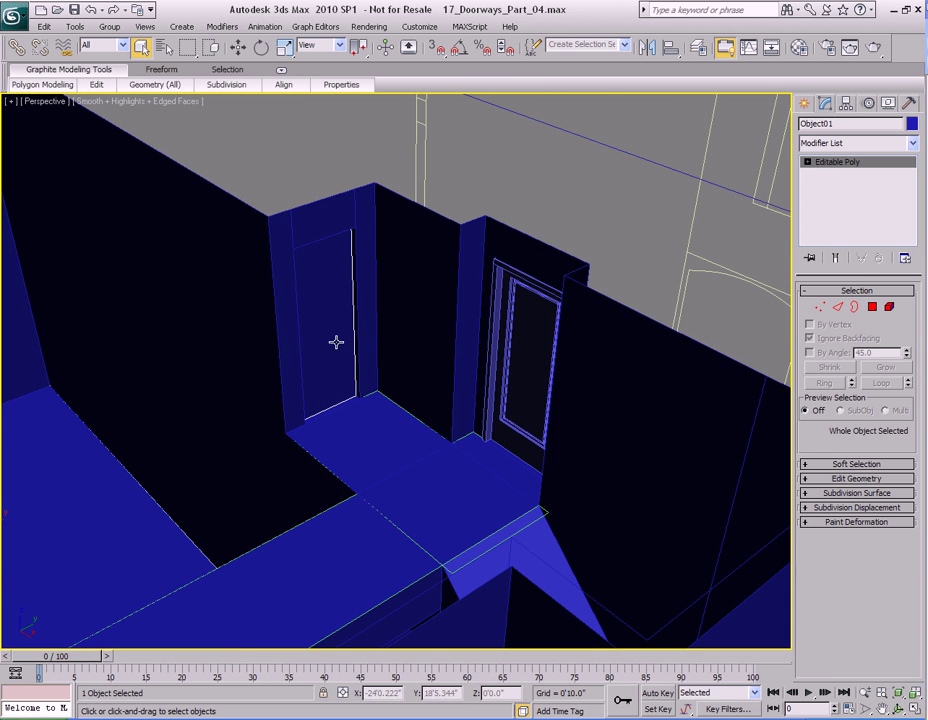
Deselect the door panel and select the pivot door in the upper-floor wall.
{"action": "scroll", "coordinate": [390, 265], "scroll_direction": "up", "scroll_amount": 2}
{"action": "middle_click_drag", "start_coordinate": [400, 257], "coordinate": [621, 335]}
{"action": "scroll", "coordinate": [396, 304], "scroll_direction": "up", "scroll_amount": 2}
{"action": "left_click", "coordinate": [402, 186]}
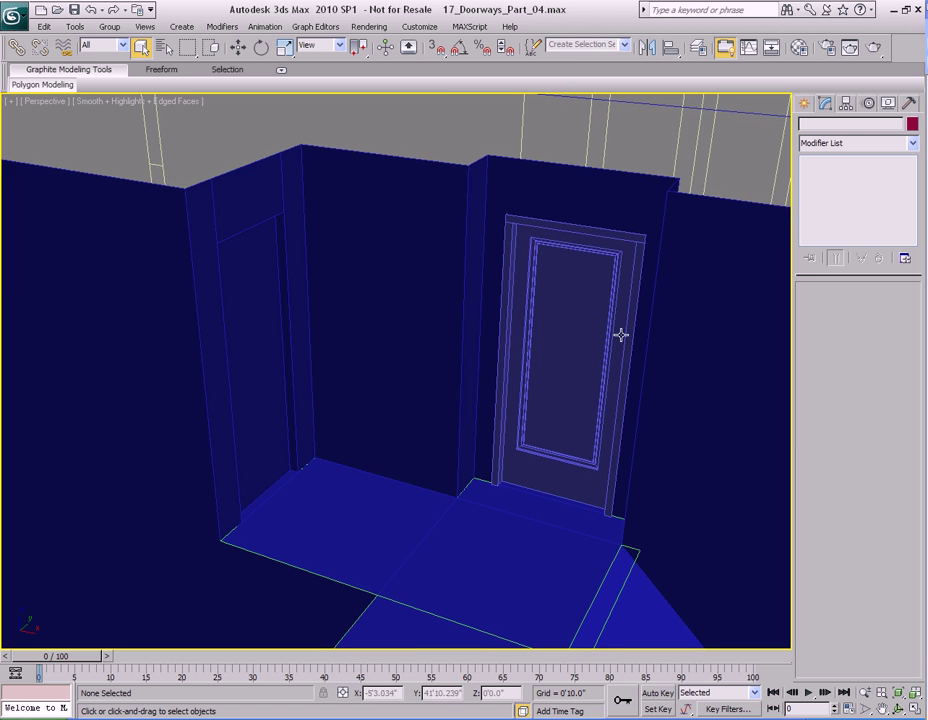
{"action": "left_click", "coordinate": [545, 290]}
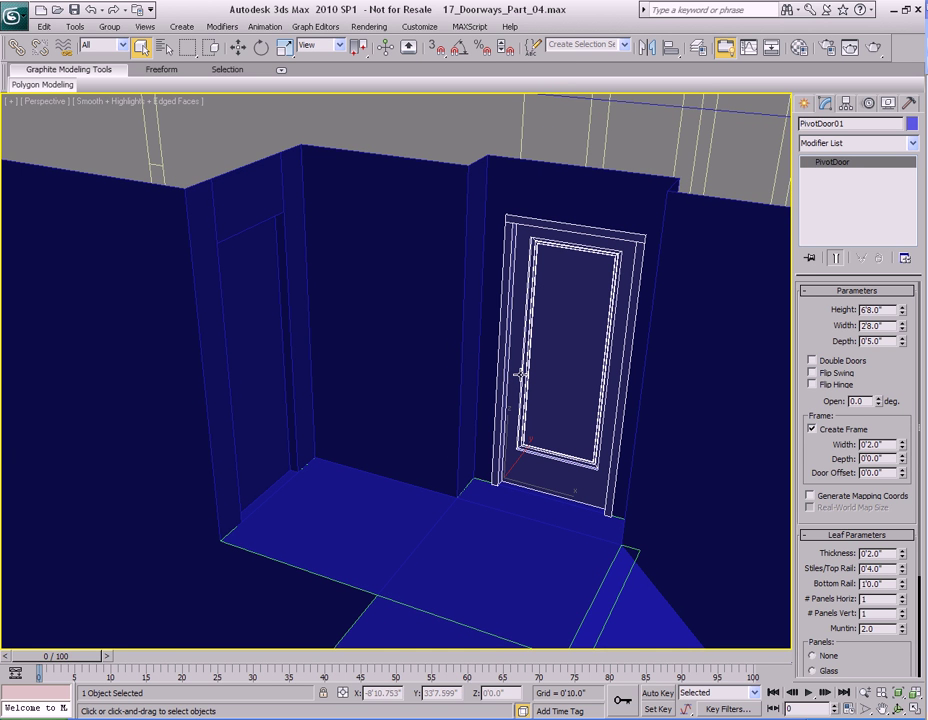
{"action": "middle_click_drag", "start_coordinate": [401, 366], "coordinate": [521, 385], "text": "alt"}
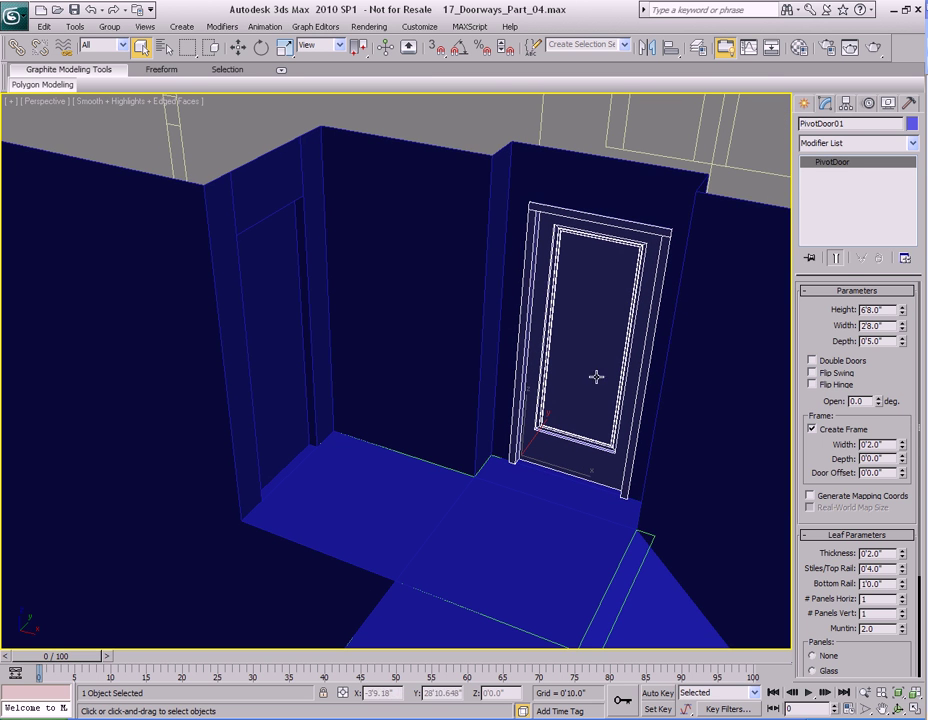
{"action": "middle_click_drag", "start_coordinate": [578, 284], "coordinate": [496, 287], "text": "alt"}
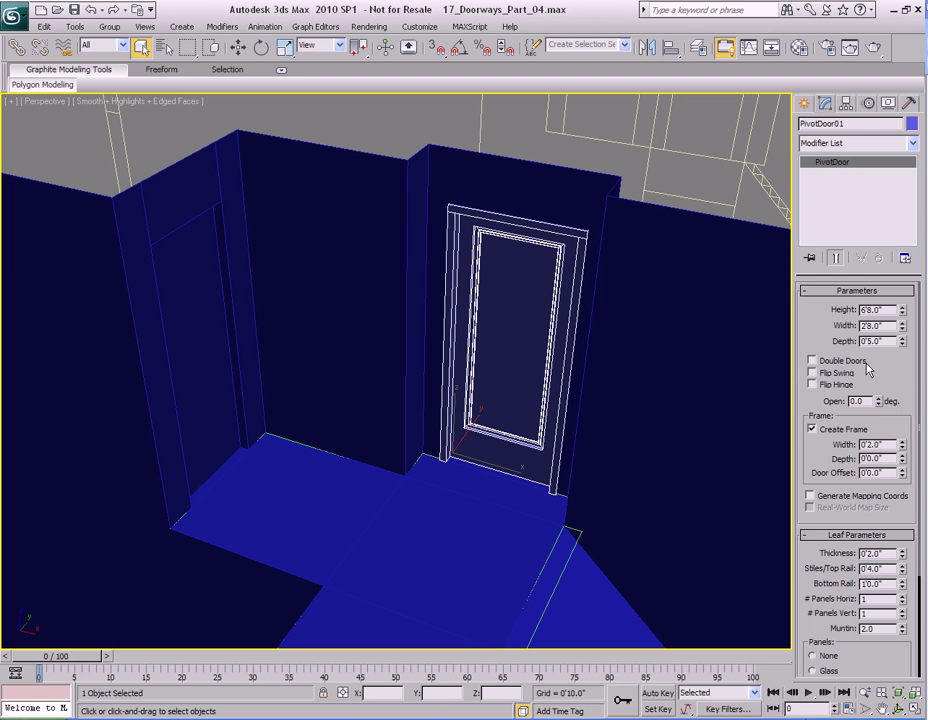
Try the pivot door's flipped swing briefly, then open the door 53.5 degrees and view it from behind.
{"action": "left_click", "coordinate": [812, 373]}
{"action": "left_click", "coordinate": [812, 373]}
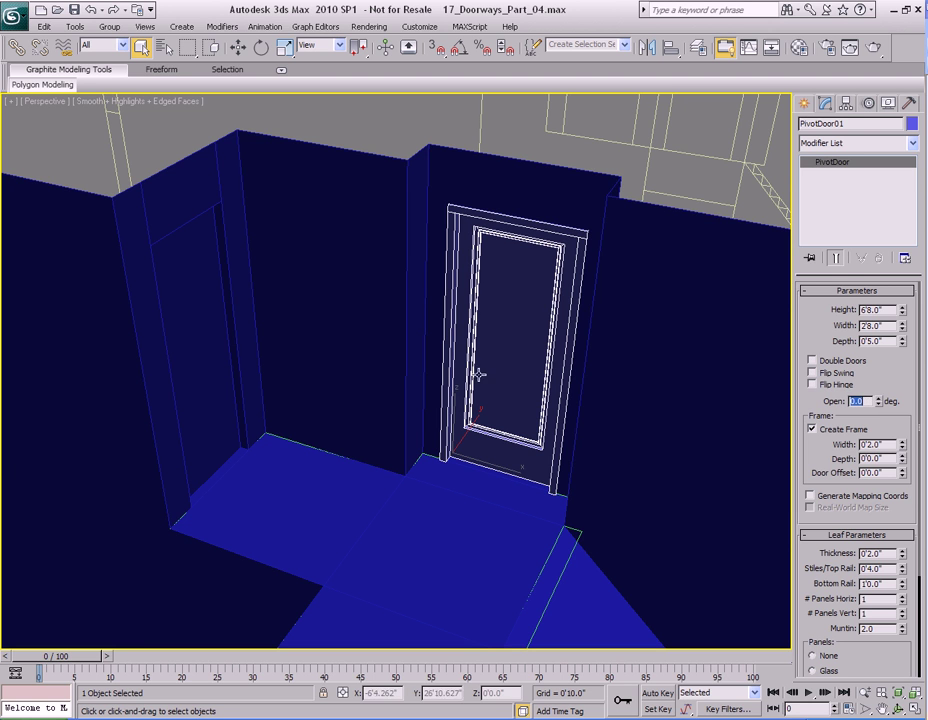
{"action": "left_click_drag", "start_coordinate": [879, 404], "coordinate": [878, 342]}
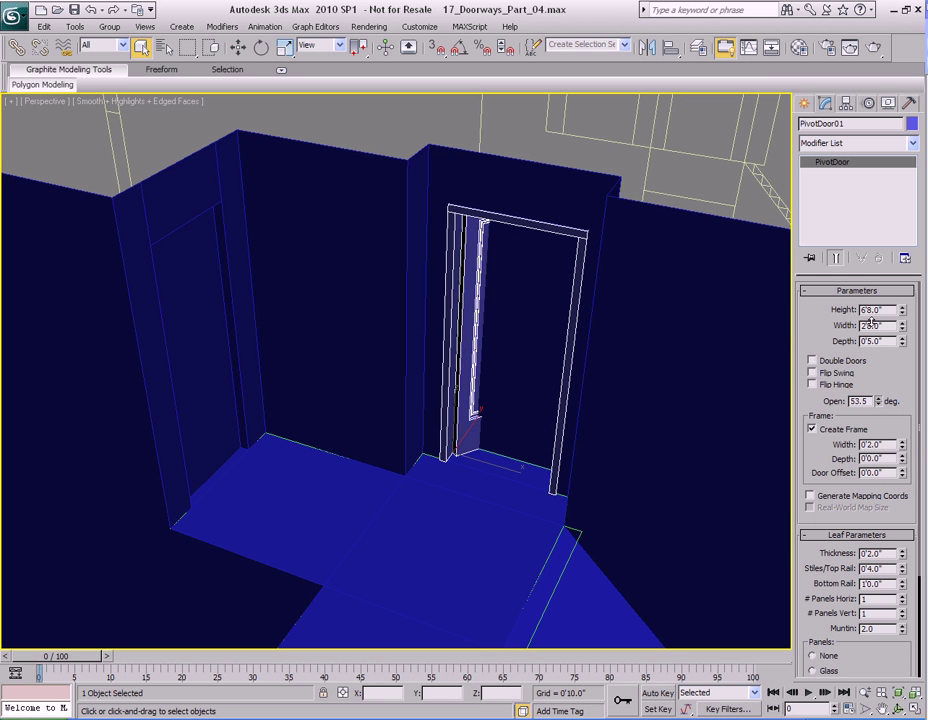
{"action": "middle_click_drag", "start_coordinate": [445, 414], "coordinate": [766, 434], "text": "alt"}
{"action": "middle_click_drag", "start_coordinate": [640, 460], "coordinate": [553, 447], "text": "alt"}
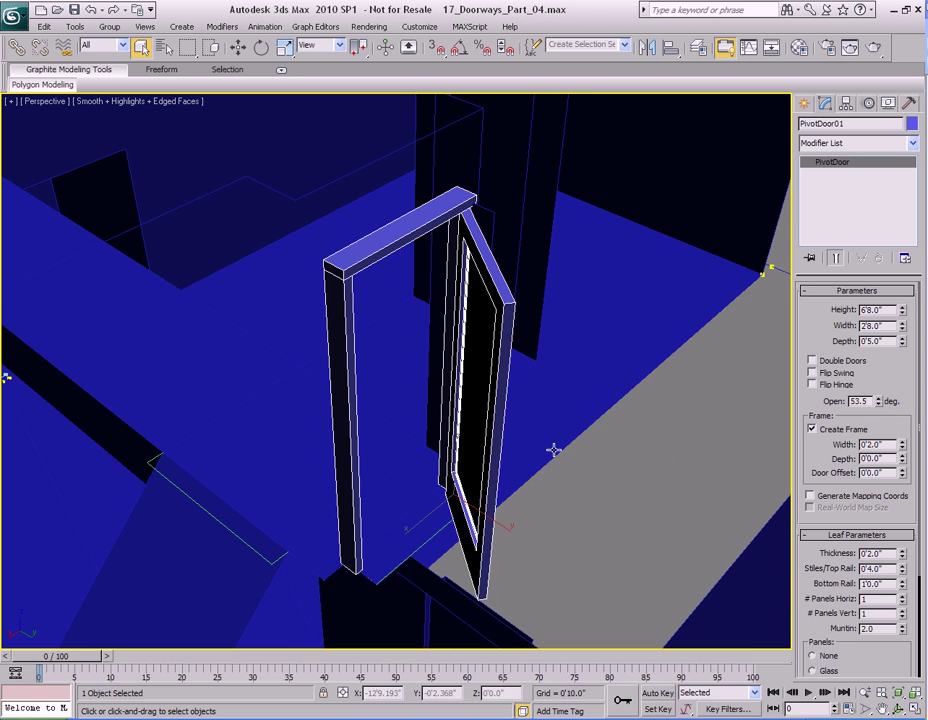
Reduce the pivot door's opening to 30 and then 24 degrees, and try flipping its swing.
{"action": "left_click_drag", "start_coordinate": [879, 402], "coordinate": [843, 426]}
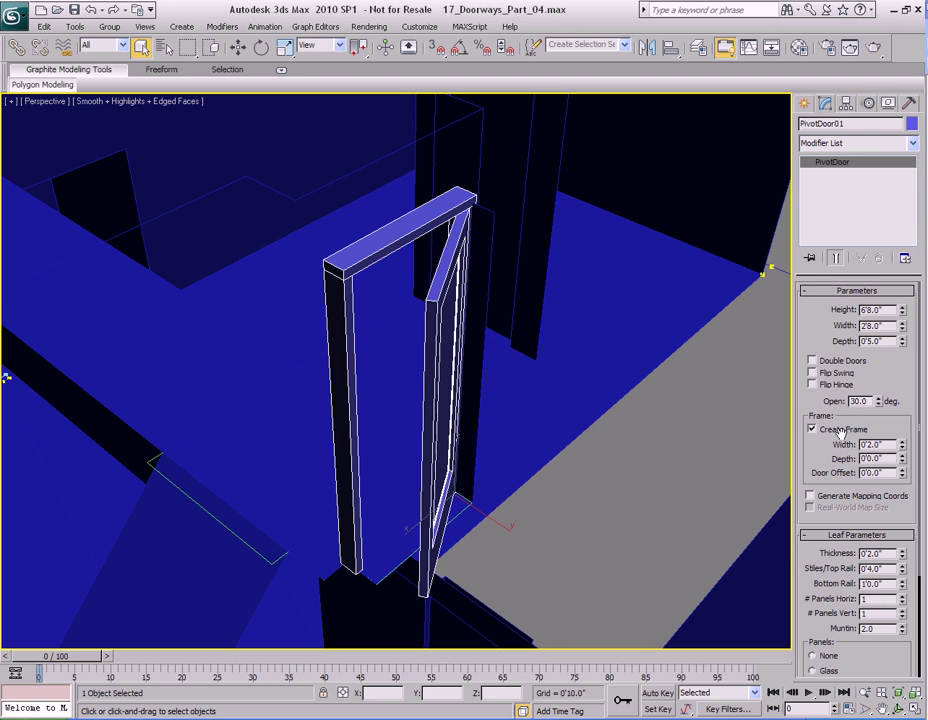
{"action": "middle_click_drag", "start_coordinate": [441, 405], "coordinate": [570, 433], "text": "alt"}
{"action": "left_click_drag", "start_coordinate": [879, 404], "coordinate": [871, 378]}
{"action": "left_click", "coordinate": [812, 372]}
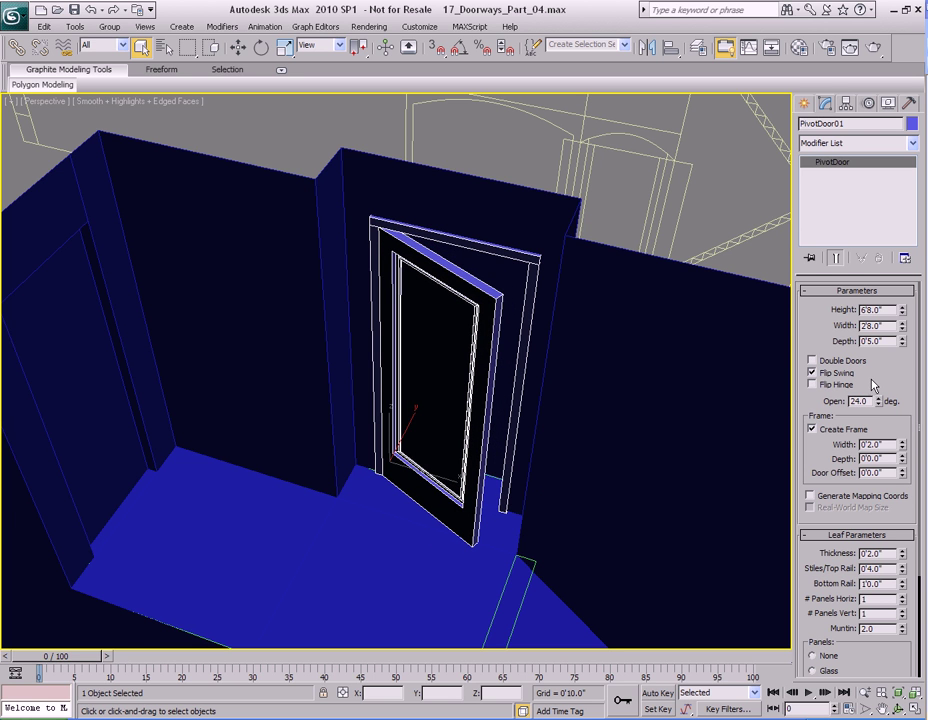
{"action": "left_click", "coordinate": [845, 377]}
Try flipping the pivot door's hinge side, with the door opened 33 degrees.
{"action": "left_click", "coordinate": [838, 385]}
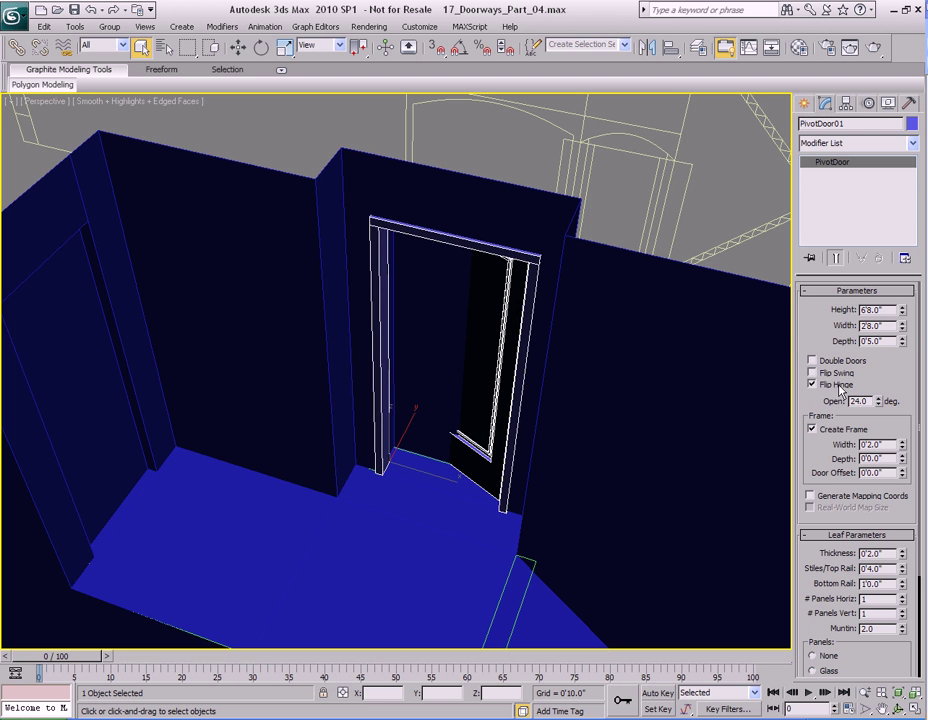
{"action": "middle_click_drag", "start_coordinate": [615, 433], "coordinate": [559, 410], "text": "alt"}
{"action": "left_click_drag", "start_coordinate": [878, 404], "coordinate": [878, 395]}
{"action": "middle_click_drag", "start_coordinate": [605, 368], "coordinate": [598, 284], "text": "alt"}
{"action": "left_click", "coordinate": [812, 384]}
Reset the pivot door's opening to 0 and reopen it to 30.5 degrees.
{"action": "middle_click_drag", "start_coordinate": [590, 352], "coordinate": [333, 352], "text": "alt"}
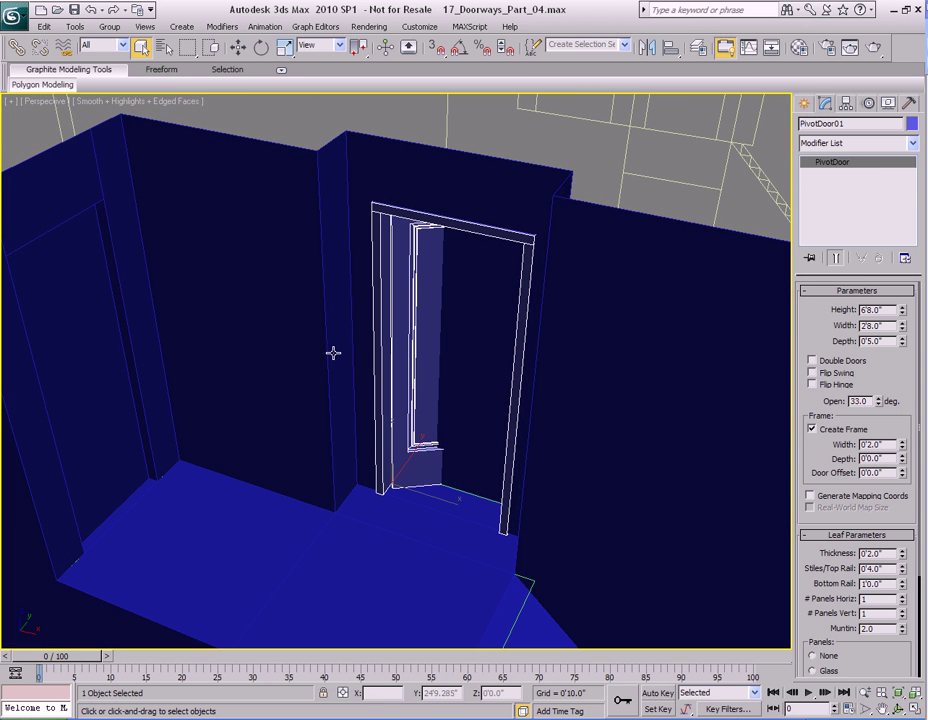
{"action": "right_click", "coordinate": [879, 404]}
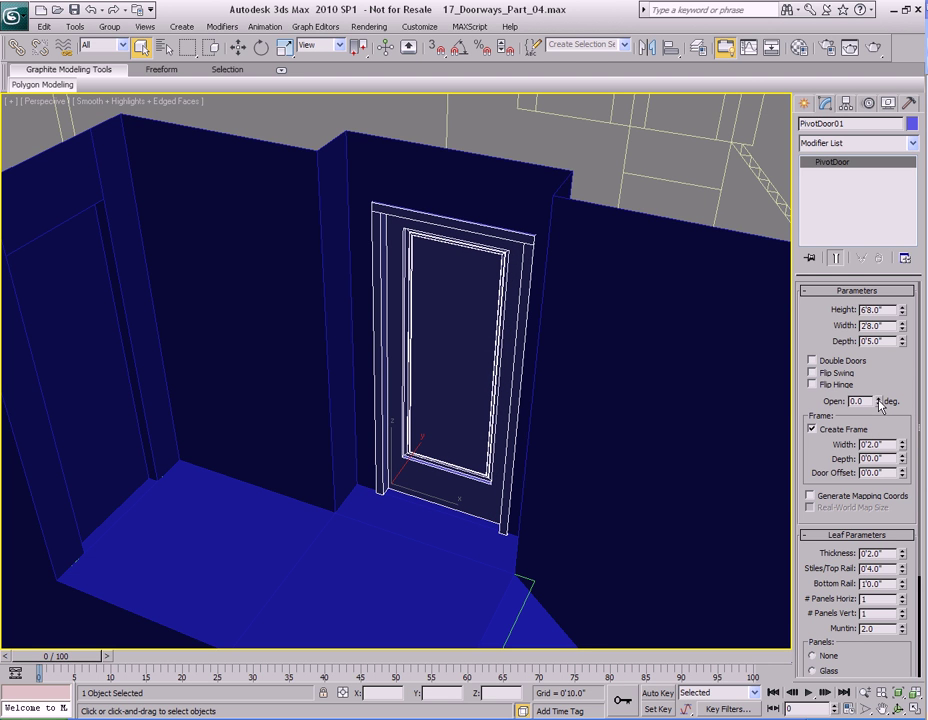
{"action": "left_click_drag", "start_coordinate": [879, 403], "coordinate": [879, 356]}
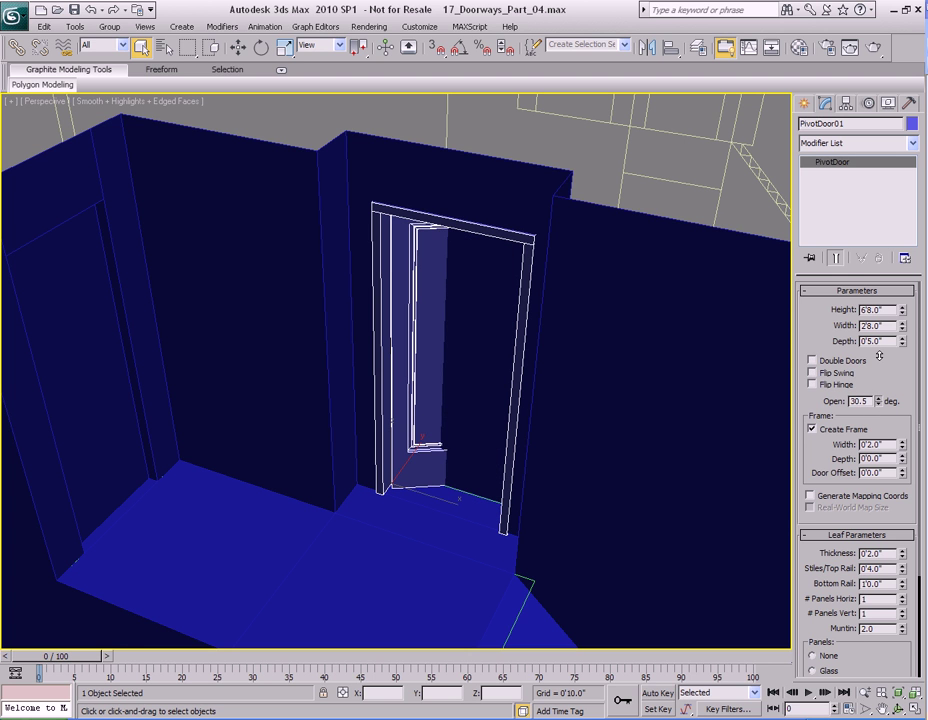
Close the pivot door, reopen it to 28 degrees, and try flipping its hinge side.
{"action": "left_click_drag", "start_coordinate": [879, 356], "coordinate": [875, 412]}
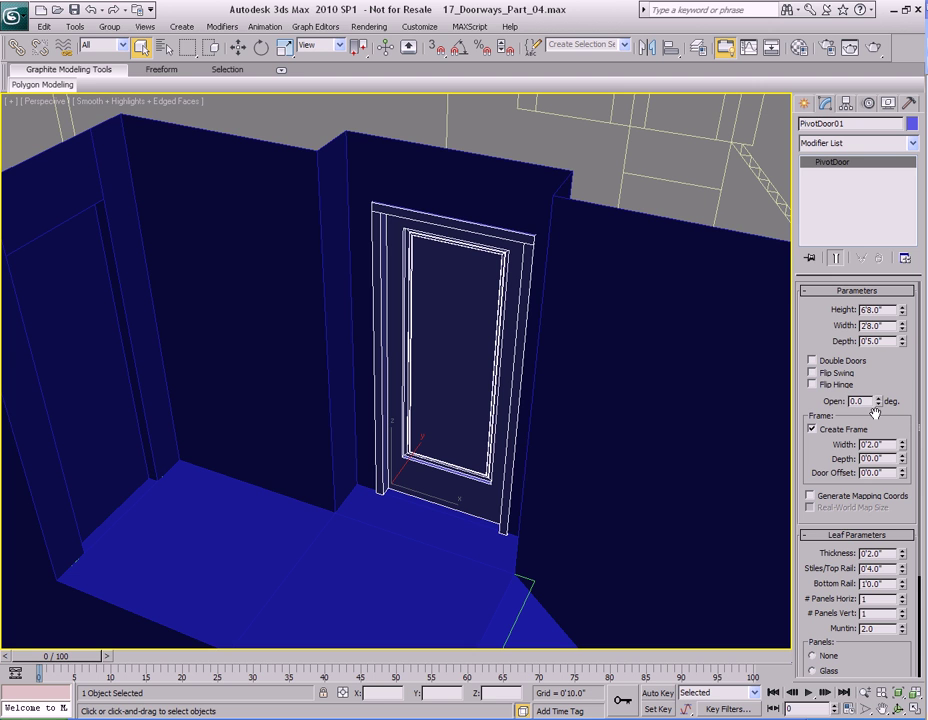
{"action": "left_click", "coordinate": [830, 388]}
{"action": "left_click_drag", "start_coordinate": [879, 404], "coordinate": [879, 385]}
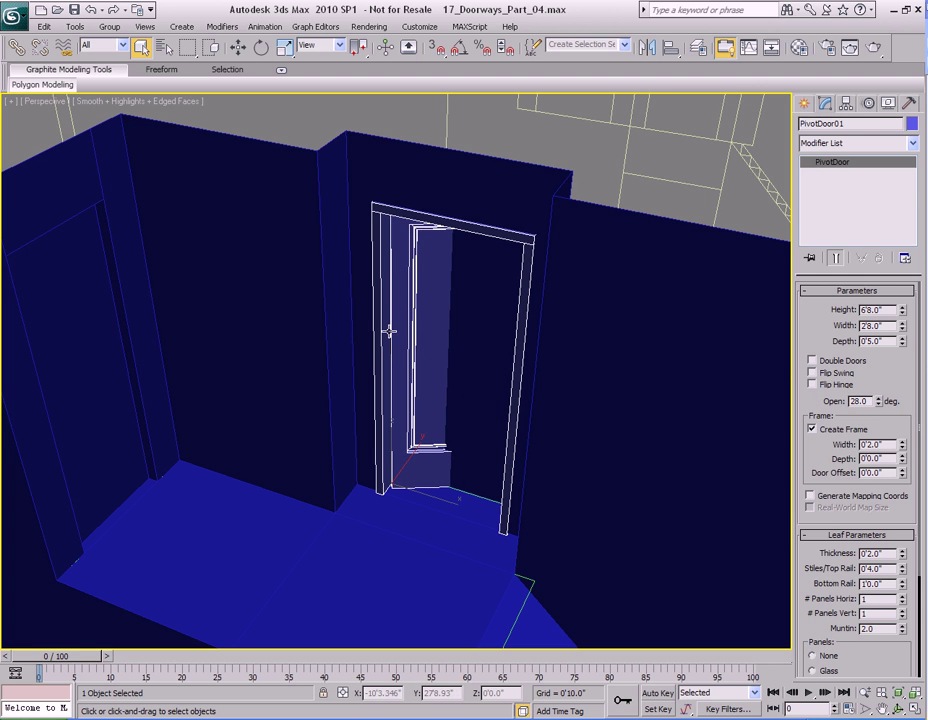
{"action": "left_click", "coordinate": [823, 386]}
{"action": "middle_click_drag", "start_coordinate": [414, 366], "coordinate": [503, 296], "text": "alt"}
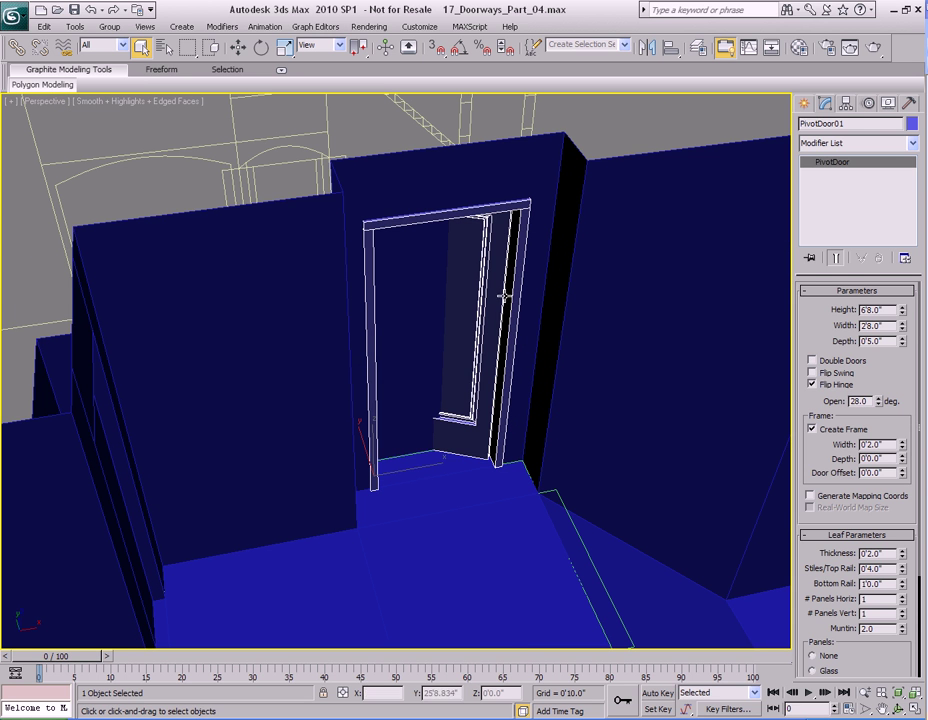
Turn off the pivot door's flipped hinge and set its opening to 0 degrees.
{"action": "left_click", "coordinate": [843, 387]}
{"action": "right_click", "coordinate": [879, 404]}
{"action": "middle_click_drag", "start_coordinate": [560, 415], "coordinate": [598, 378], "text": "alt"}
Clone the pivot door as one independent copy, placed in front of the neighbouring doorway on the adjacent wall.
{"action": "key", "text": "w"}
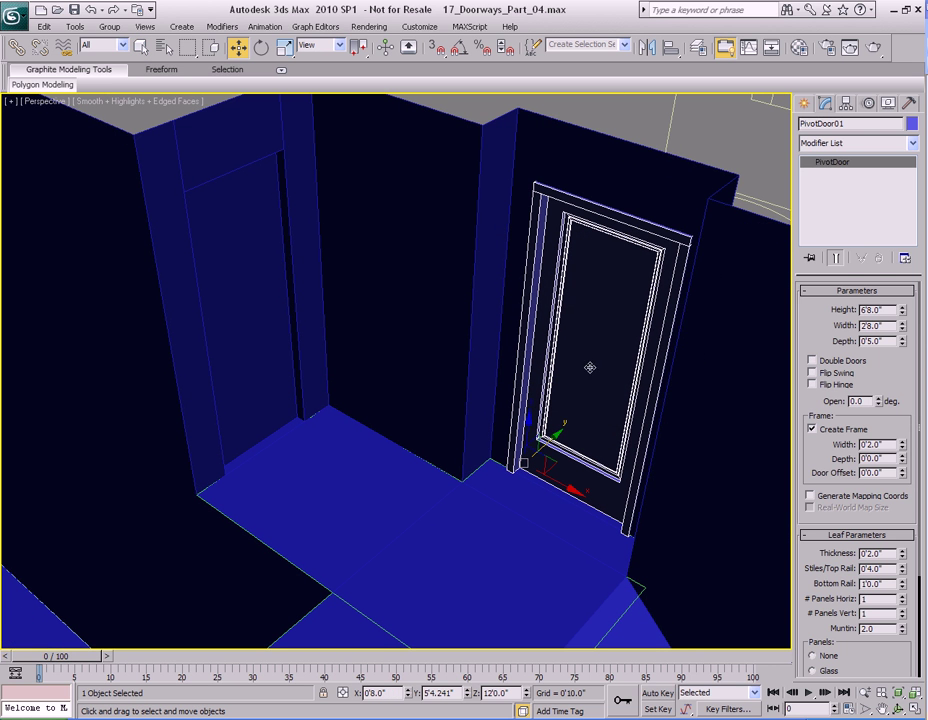
{"action": "mouse_move", "coordinate": [587, 459]}
{"action": "left_mouse_down", "text": "shift"}
{"action": "mouse_move", "coordinate": [327, 448]}
{"action": "mouse_move", "coordinate": [317, 462]}
{"action": "left_mouse_up", "text": "shift"}
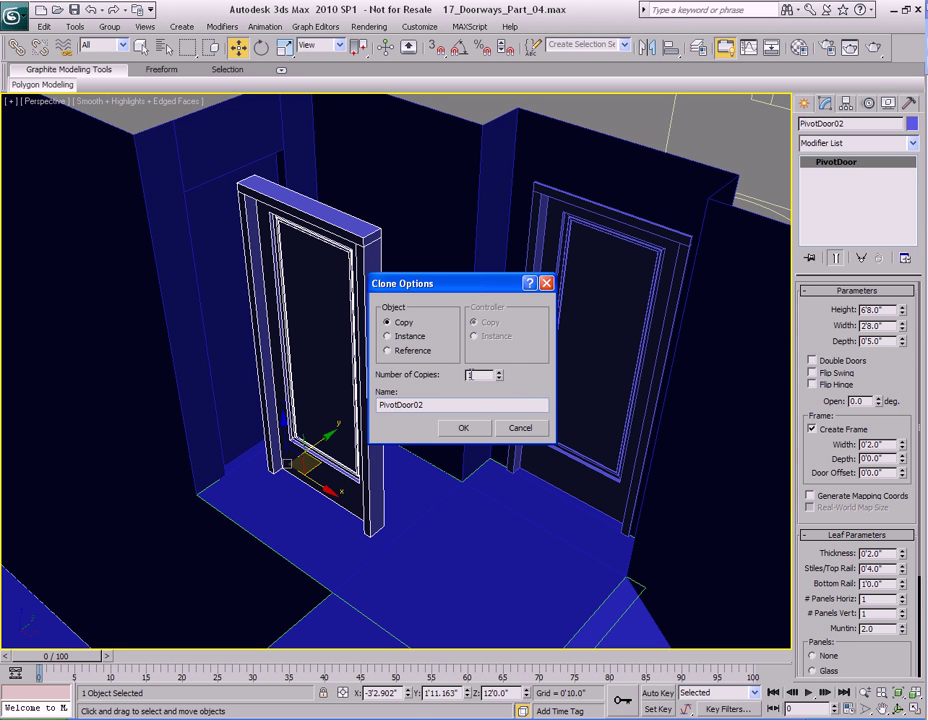
{"action": "left_click", "coordinate": [465, 428]}
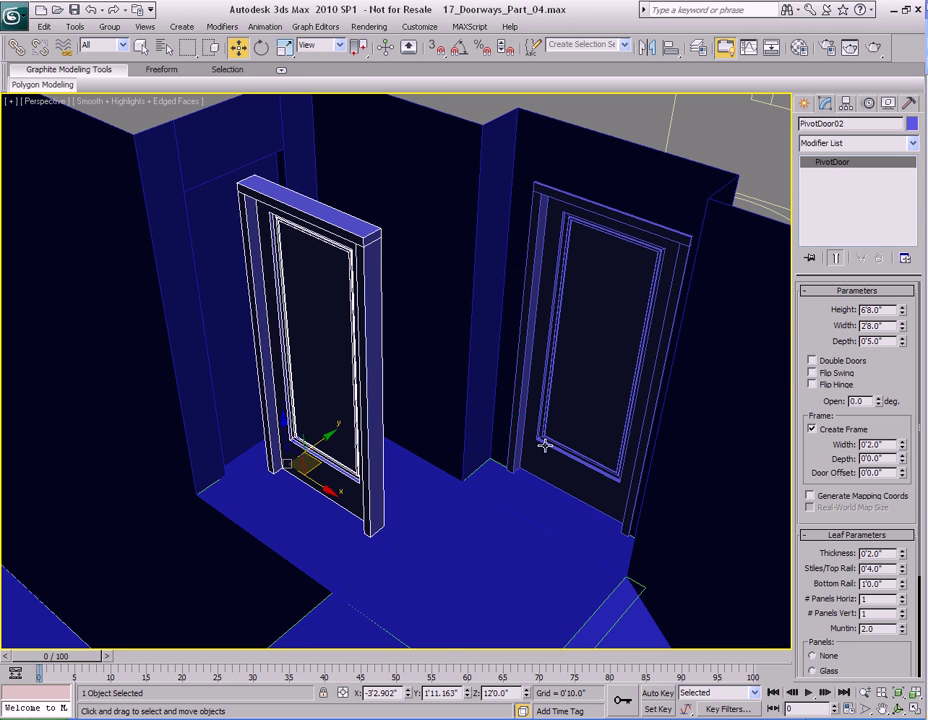
{"action": "mouse_move", "coordinate": [420, 408]}
{"action": "middle_mouse_down", "text": "alt"}
{"action": "mouse_move", "coordinate": [549, 422]}
{"action": "mouse_move", "coordinate": [494, 430]}
{"action": "mouse_move", "coordinate": [534, 412]}
{"action": "mouse_move", "coordinate": [520, 408]}
{"action": "mouse_move", "coordinate": [536, 410]}
{"action": "middle_mouse_up", "text": "alt"}
{"action": "mouse_move", "coordinate": [879, 401]}
{"action": "left_mouse_down"}
{"action": "mouse_move", "coordinate": [879, 375]}
{"action": "mouse_move", "coordinate": [868, 420]}
{"action": "left_mouse_up"}
{"action": "middle_click_drag", "start_coordinate": [590, 463], "coordinate": [514, 428], "text": "alt"}
{"action": "key", "text": "q"}
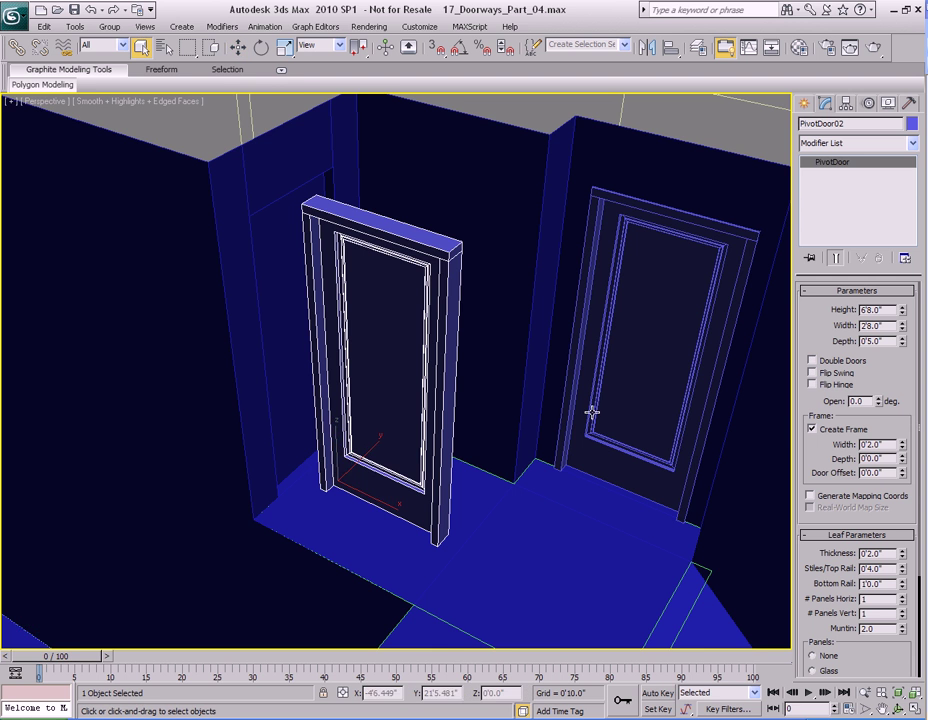
Try rotating the copied door freehand by roughly a quarter turn about its vertical axis, and undo the rotation.
{"action": "middle_click_drag", "start_coordinate": [677, 317], "coordinate": [399, 485], "text": "alt"}
{"action": "key", "text": "e"}
{"action": "left_click_drag", "start_coordinate": [373, 476], "coordinate": [508, 445]}
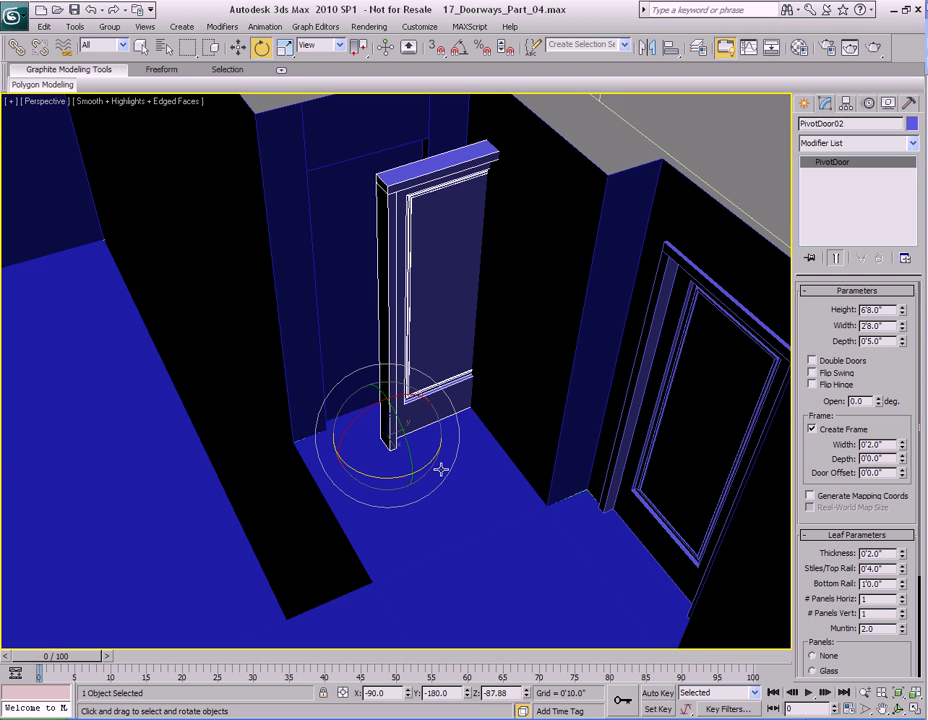
{"action": "middle_click_drag", "start_coordinate": [505, 397], "coordinate": [511, 448]}
{"action": "key", "text": "ctrl+z"}
{"action": "middle_click_drag", "start_coordinate": [434, 409], "coordinate": [468, 398], "text": "alt"}
{"action": "scroll", "coordinate": [499, 393], "scroll_direction": "up", "scroll_amount": 3}
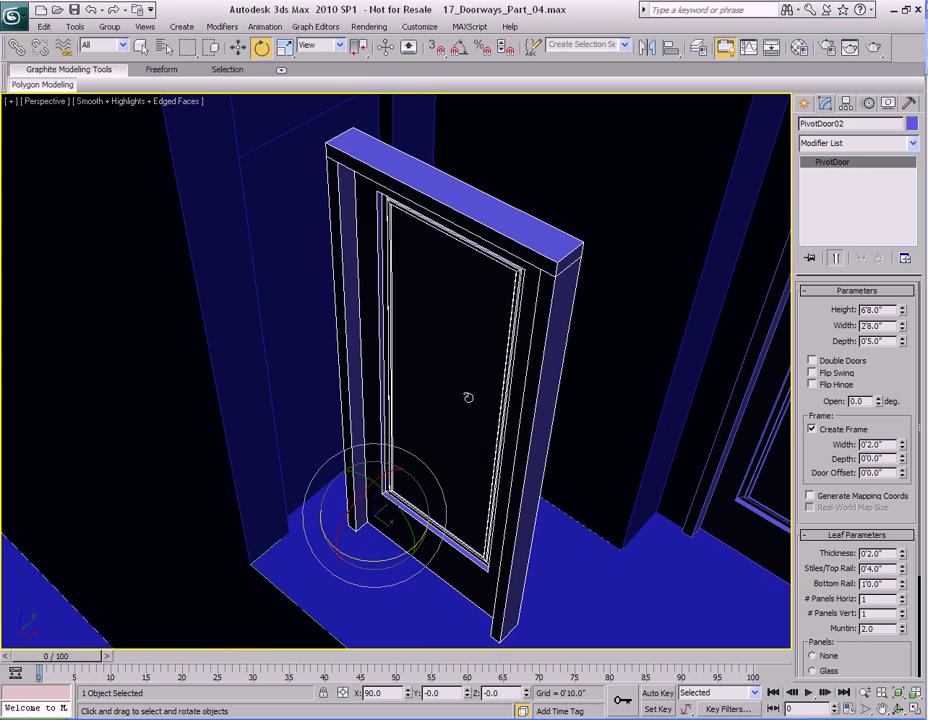
Try the copied door's freehand quarter turn once more, comparing it with the doorway wall, and revert it.
{"action": "middle_click_drag", "start_coordinate": [415, 580], "coordinate": [410, 537], "text": "alt"}
{"action": "left_click_drag", "start_coordinate": [373, 532], "coordinate": [506, 545]}
{"action": "middle_click_drag", "start_coordinate": [445, 390], "coordinate": [495, 460]}
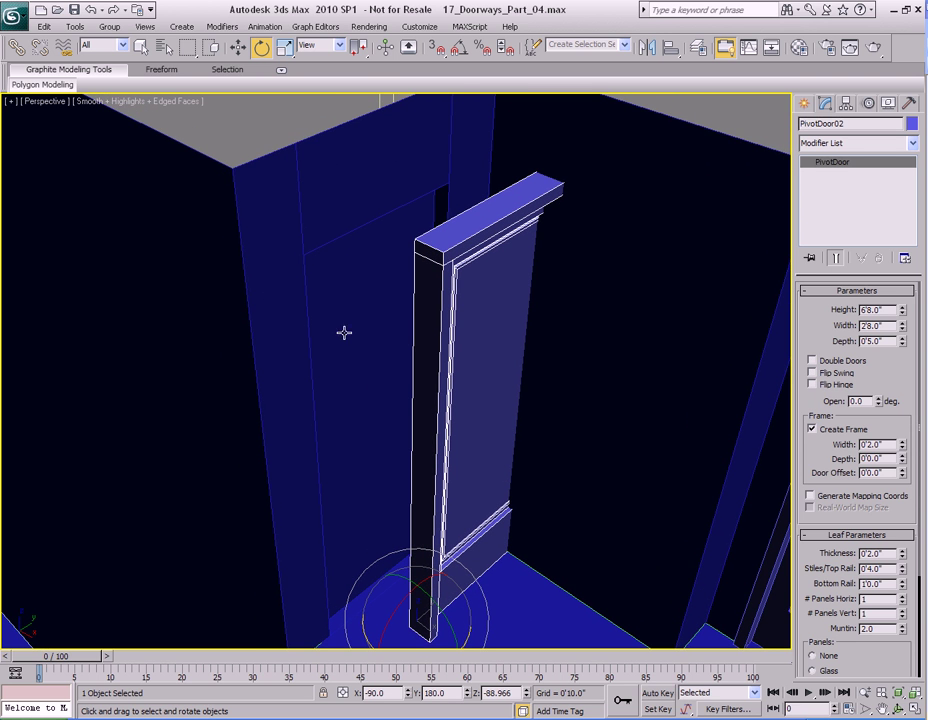
{"action": "middle_click_drag", "start_coordinate": [352, 353], "coordinate": [358, 336]}
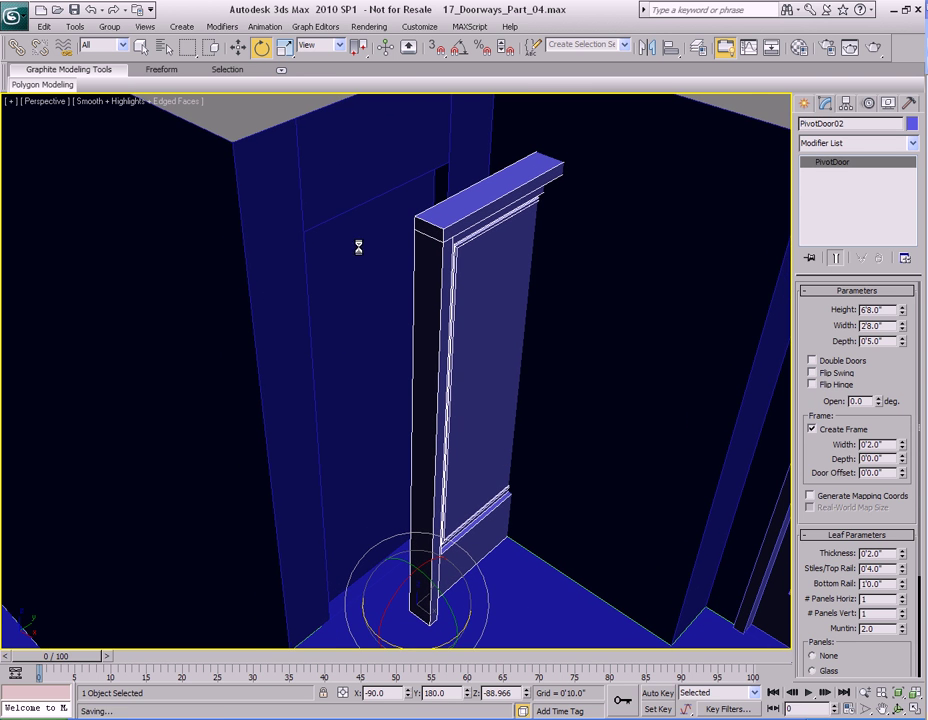
{"action": "middle_click_drag", "start_coordinate": [446, 462], "coordinate": [421, 410], "text": "alt"}
{"action": "scroll", "coordinate": [420, 429], "scroll_direction": "down", "scroll_amount": 3}
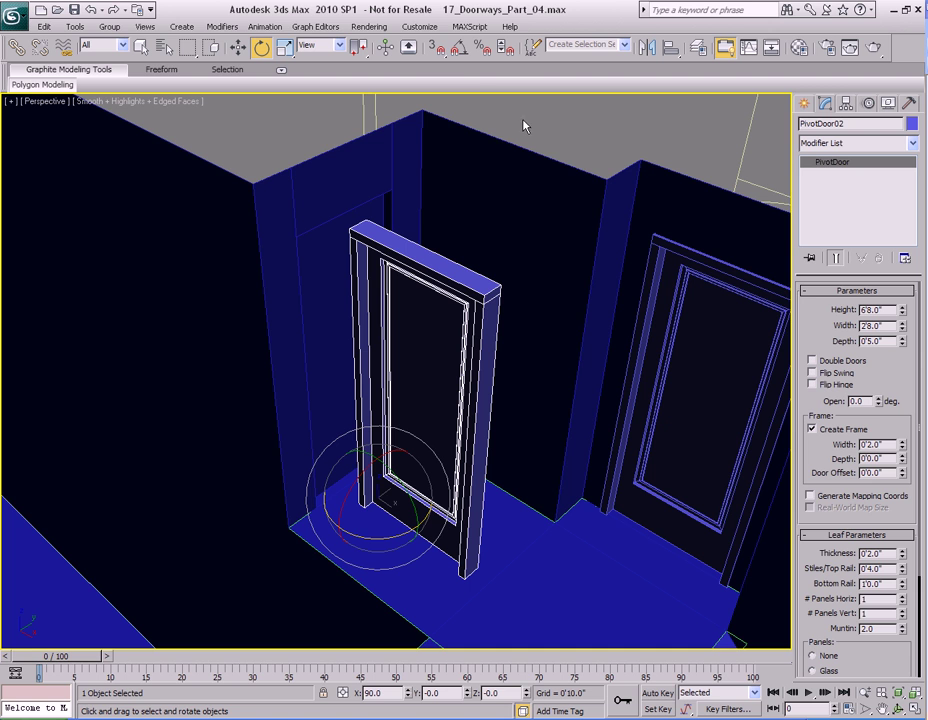
Turn on Angle Snap, try a snapped rotation of the copied door, and check the angle increment in the snap options.
{"action": "left_click", "coordinate": [460, 49]}
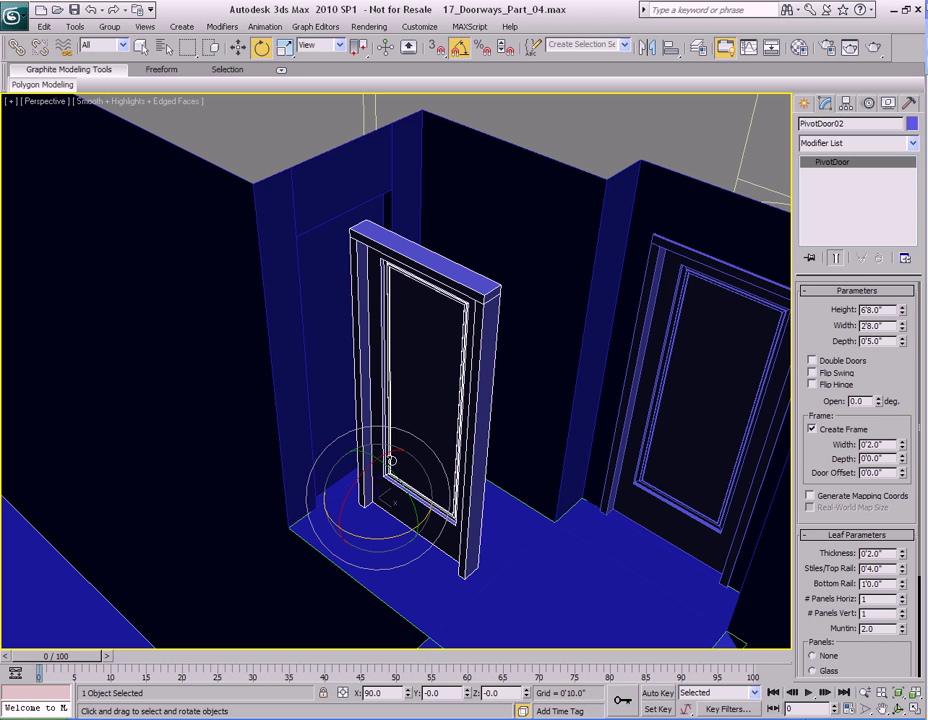
{"action": "left_click_drag", "start_coordinate": [366, 537], "coordinate": [428, 524]}
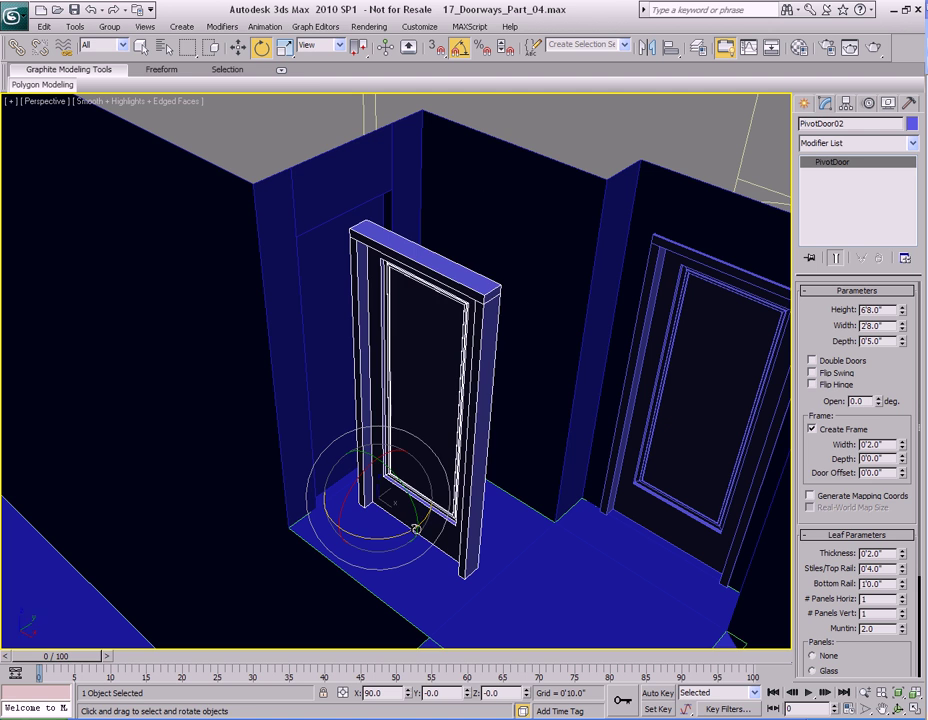
{"action": "right_click", "coordinate": [460, 52]}
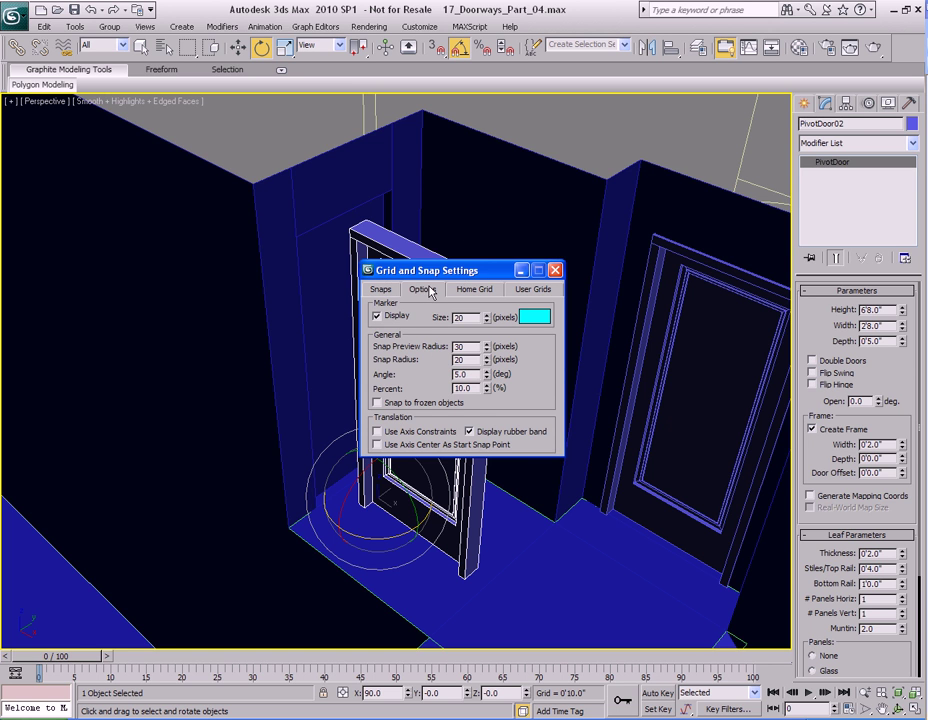
{"action": "double_click", "coordinate": [461, 374]}
{"action": "left_click", "coordinate": [555, 270]}
Rotate the copied door 90 degrees about its vertical Z axis using Angle Snap.
{"action": "middle_click_drag", "start_coordinate": [372, 545], "coordinate": [372, 513]}
{"action": "left_click_drag", "start_coordinate": [372, 511], "coordinate": [402, 509]}
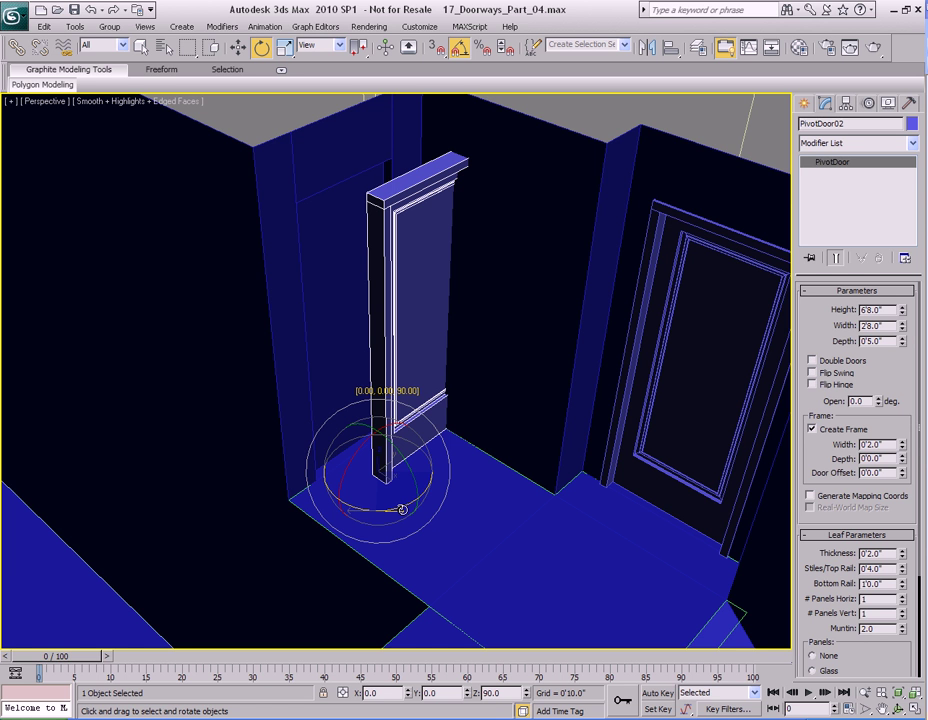
{"action": "middle_click_drag", "start_coordinate": [466, 367], "coordinate": [430, 420], "text": "alt"}
Move the rotated door copy along the X axis so it stands clear of the neighbouring doorway.
{"action": "key", "text": "w"}
{"action": "scroll", "coordinate": [314, 385], "scroll_direction": "up", "scroll_amount": 2}
{"action": "left_click_drag", "start_coordinate": [340, 557], "coordinate": [414, 551]}
{"action": "scroll", "coordinate": [480, 493], "scroll_direction": "up", "scroll_amount": 4}
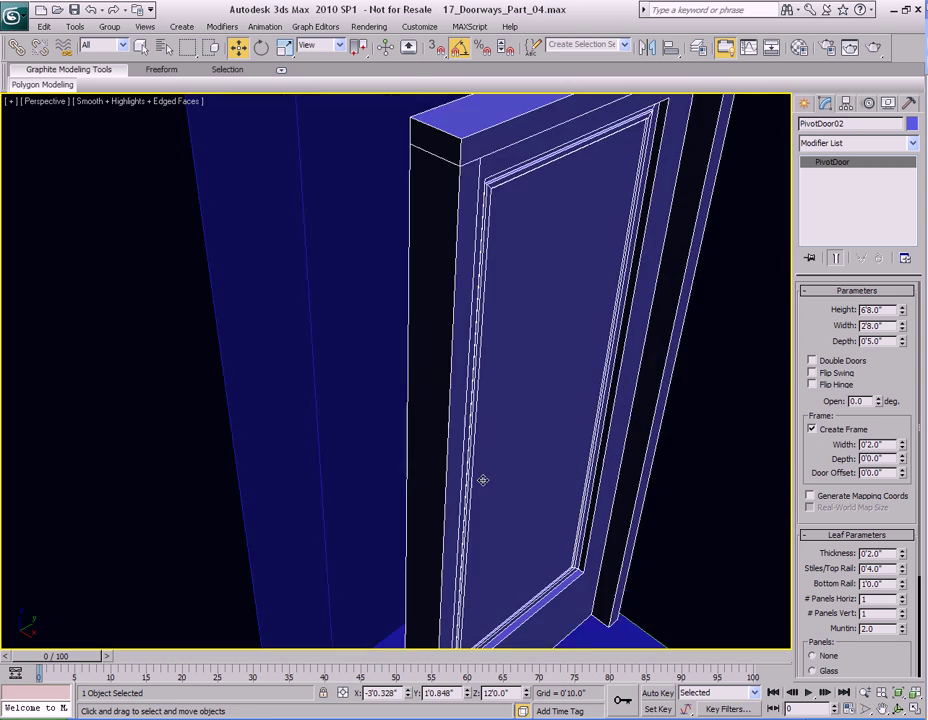
{"action": "scroll", "coordinate": [480, 472], "scroll_direction": "down", "scroll_amount": 6}
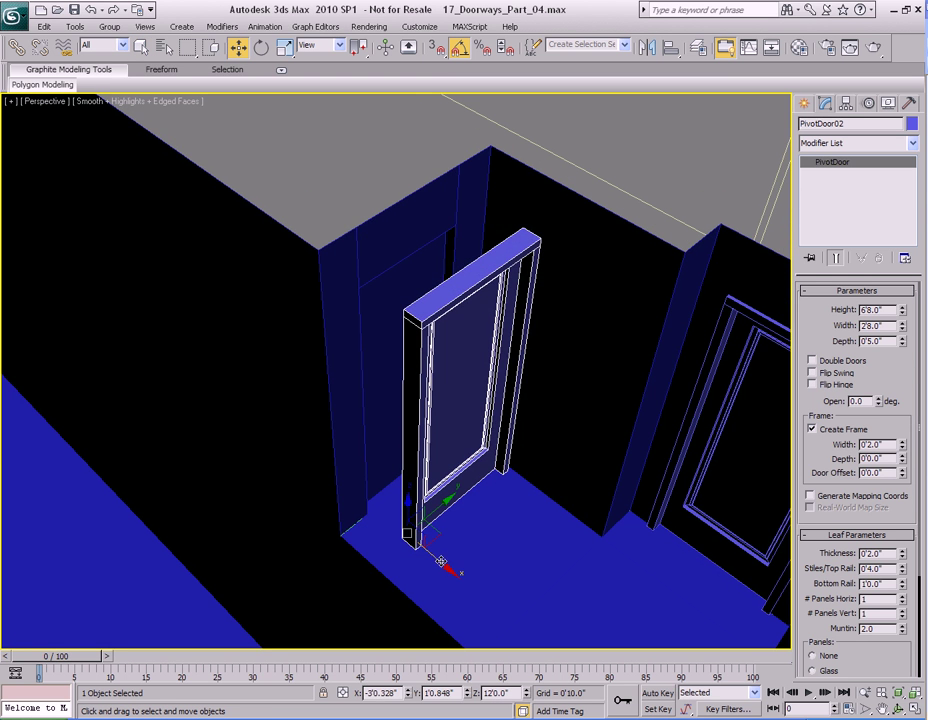
{"action": "left_click_drag", "start_coordinate": [447, 572], "coordinate": [480, 598]}
{"action": "middle_click_drag", "start_coordinate": [480, 598], "coordinate": [470, 465], "text": "alt"}
{"action": "key", "text": "q"}
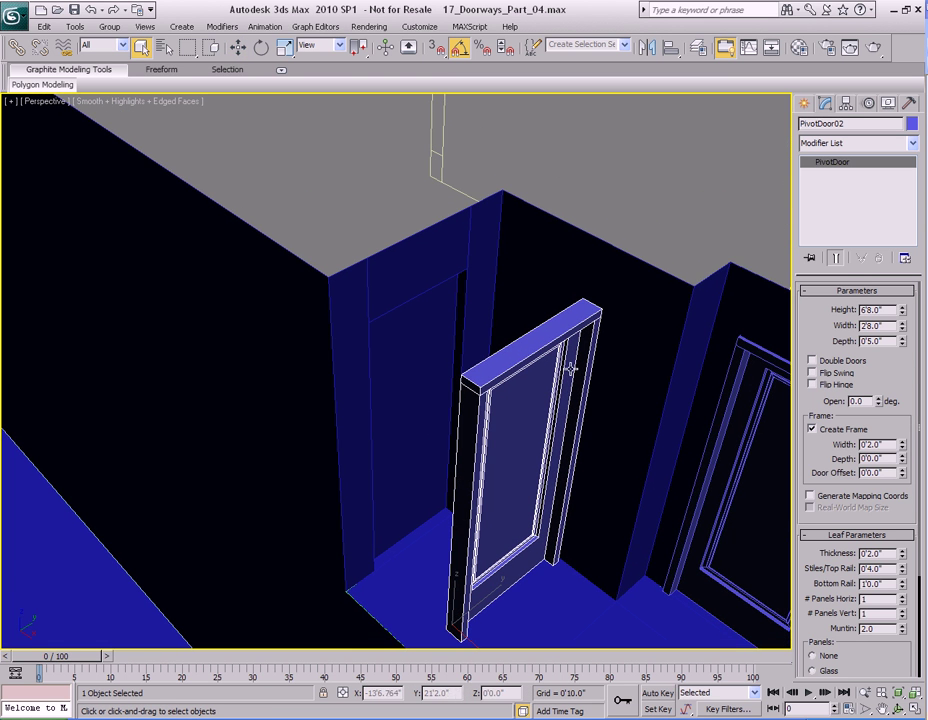
Align the copied door to the doorway panel Object01, centre to centre in X, Y and Z position.
{"action": "left_click", "coordinate": [670, 47]}
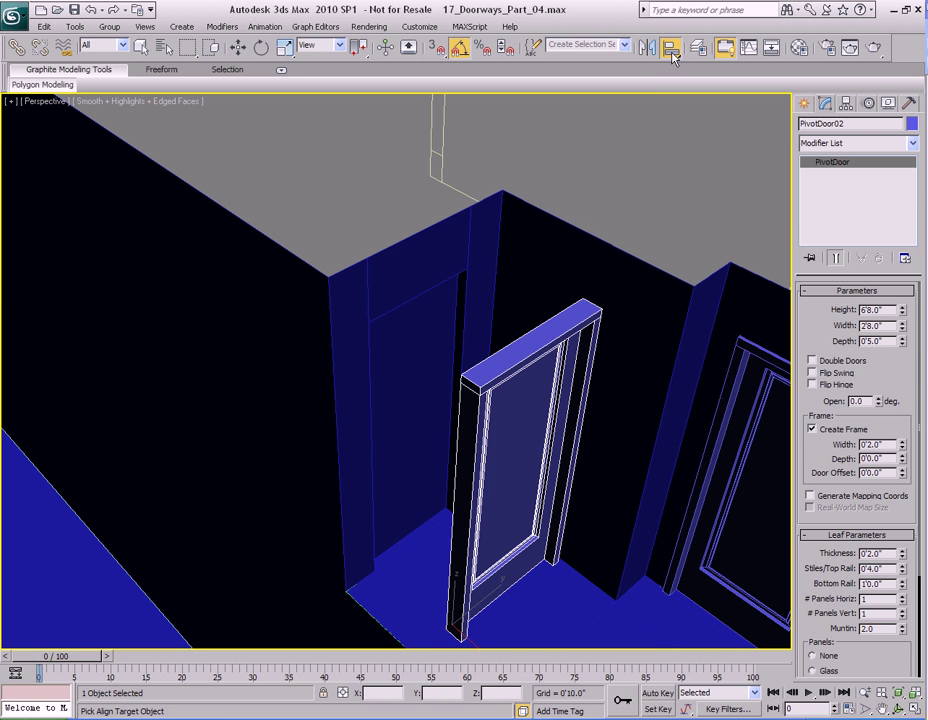
{"action": "left_click", "coordinate": [410, 343]}
{"action": "left_click_drag", "start_coordinate": [444, 228], "coordinate": [667, 148]}
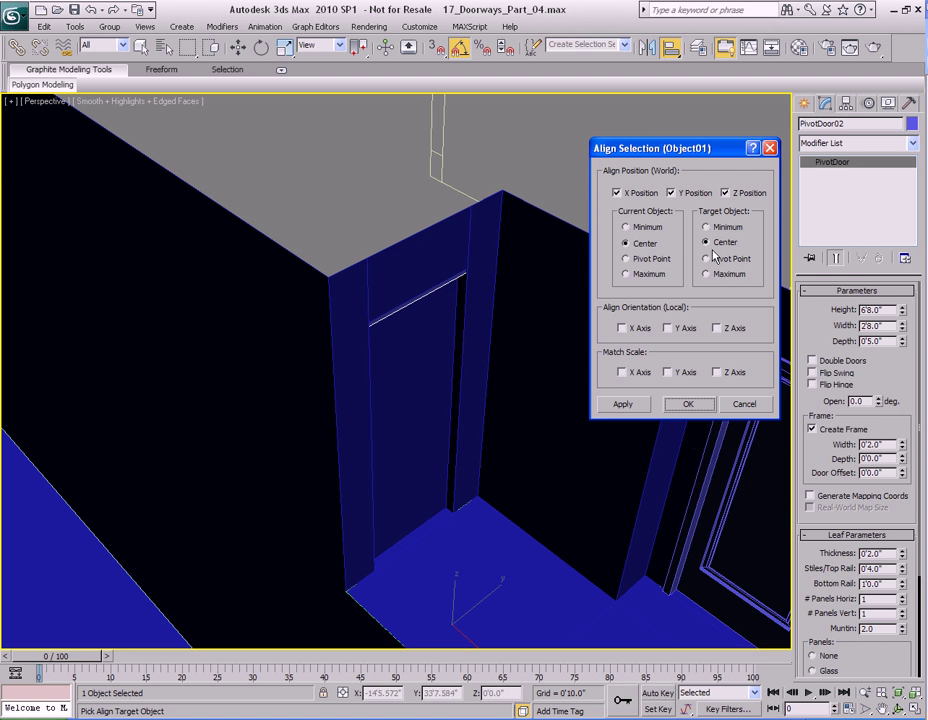
{"action": "left_click", "coordinate": [688, 405]}
Set the copied door's absolute Z position to 12' with the Move Transform Type-In.
{"action": "middle_click_drag", "start_coordinate": [690, 410], "coordinate": [539, 390], "text": "alt"}
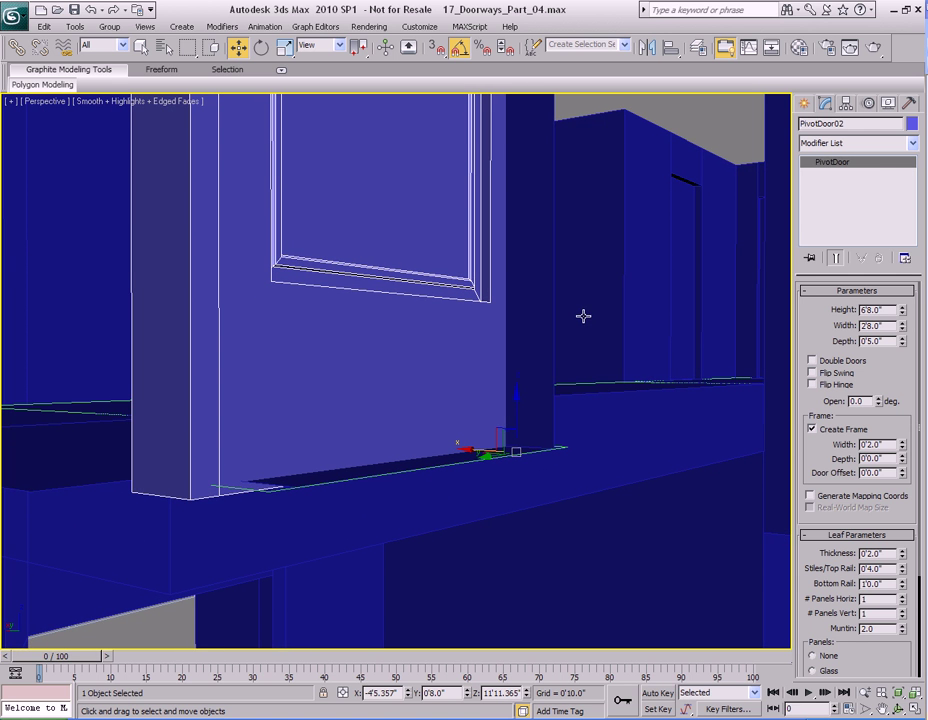
{"action": "key", "text": "F12"}
{"action": "left_click_drag", "start_coordinate": [469, 327], "coordinate": [660, 126]}
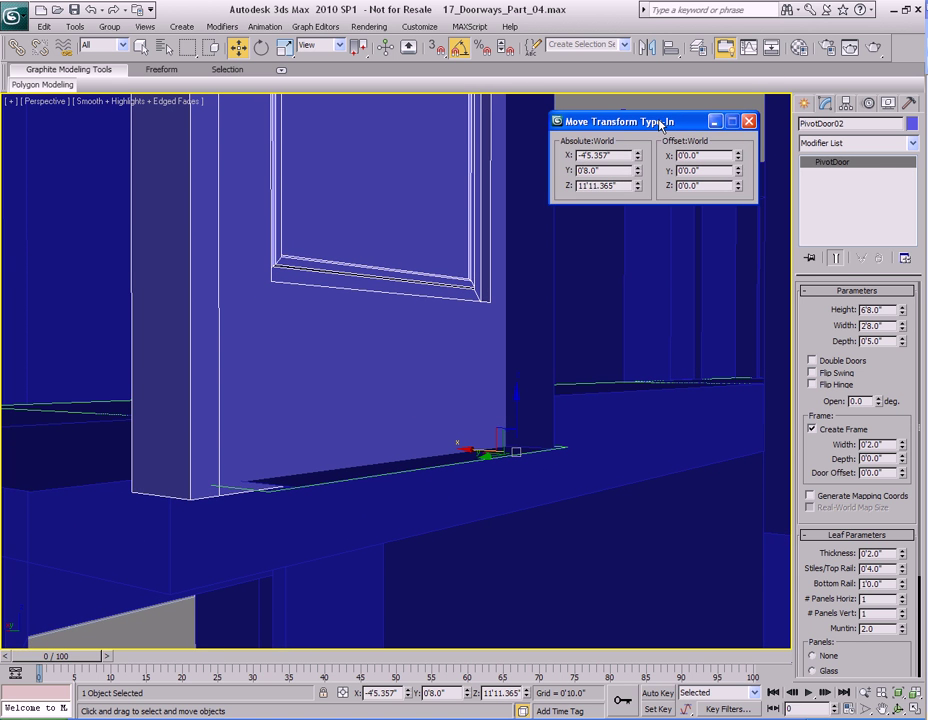
{"action": "double_click", "coordinate": [619, 186]}
{"action": "type", "text": "12'"}
{"action": "key", "text": "Return"}
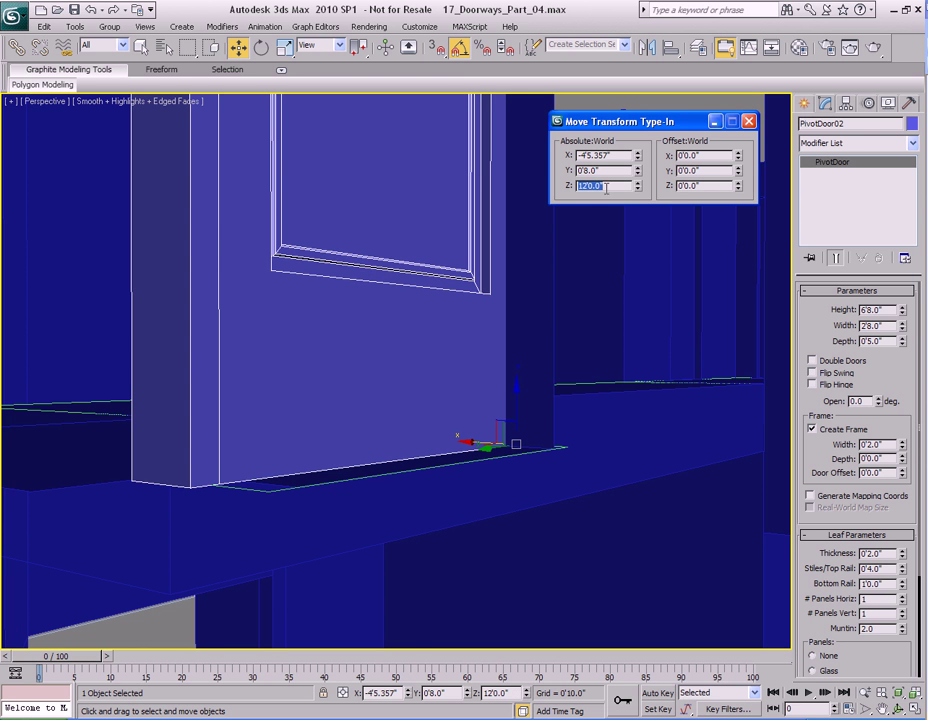
Nudge the copied door outward along the X axis until its frame stands slightly proud of the doorway wall.
{"action": "scroll", "coordinate": [599, 358], "scroll_direction": "up", "scroll_amount": 5}
{"action": "middle_click_drag", "start_coordinate": [491, 408], "coordinate": [462, 448]}
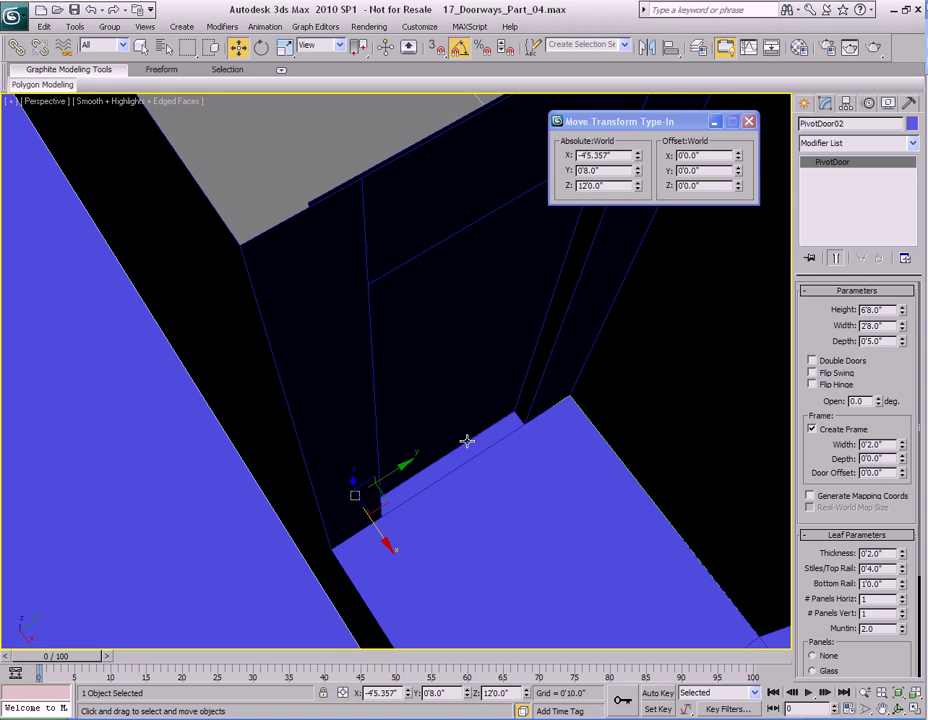
{"action": "left_click_drag", "start_coordinate": [380, 536], "coordinate": [385, 543]}
{"action": "middle_click_drag", "start_coordinate": [573, 439], "coordinate": [392, 436]}
{"action": "left_click_drag", "start_coordinate": [328, 553], "coordinate": [334, 557]}
{"action": "middle_click_drag", "start_coordinate": [435, 437], "coordinate": [419, 418], "text": "alt"}
{"action": "scroll", "coordinate": [416, 420], "scroll_direction": "down", "scroll_amount": 3}
{"action": "key", "text": "q"}
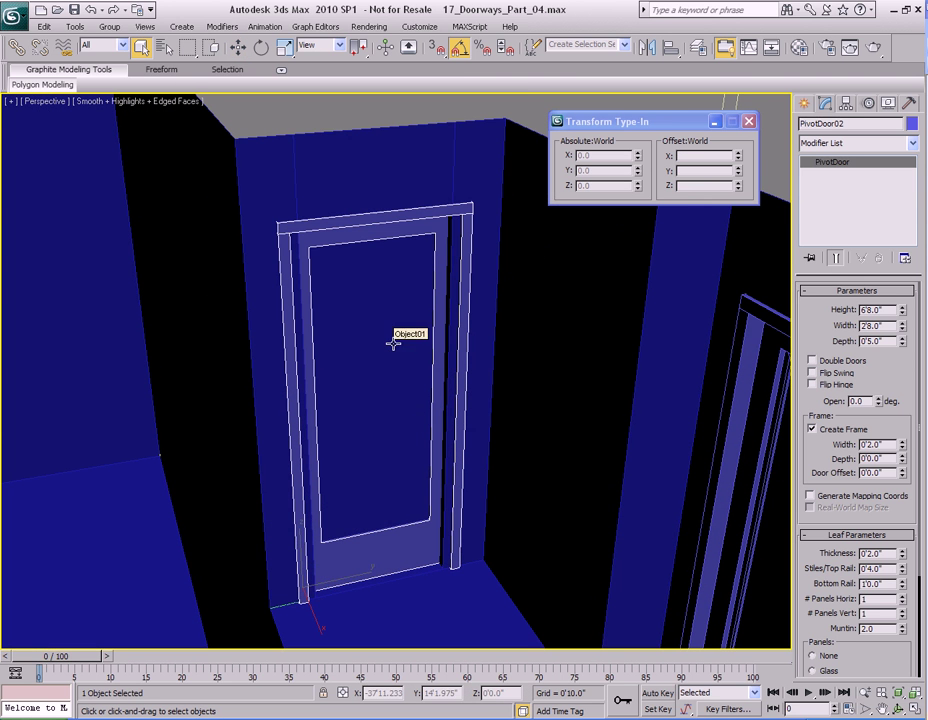
Delete the flat panel Object01 that fills the doorway behind the copied door.
{"action": "left_click", "coordinate": [377, 314]}
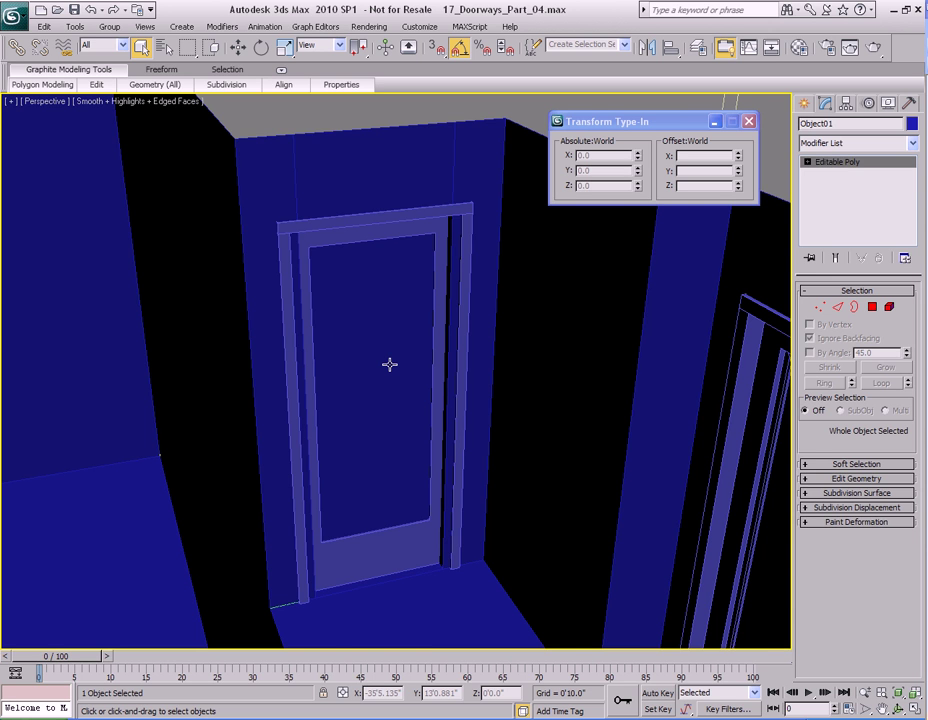
{"action": "key", "text": "Delete"}
{"action": "middle_click_drag", "start_coordinate": [385, 407], "coordinate": [536, 293], "text": "alt"}
Select the two side jamb polygons of the copied door's opening in the wall mesh and scale them to 115 along Y.
{"action": "left_click", "coordinate": [491, 304]}
{"action": "key", "text": "4"}
{"action": "left_click", "coordinate": [485, 290]}
{"action": "middle_click_drag", "start_coordinate": [405, 353], "coordinate": [425, 402], "text": "alt"}
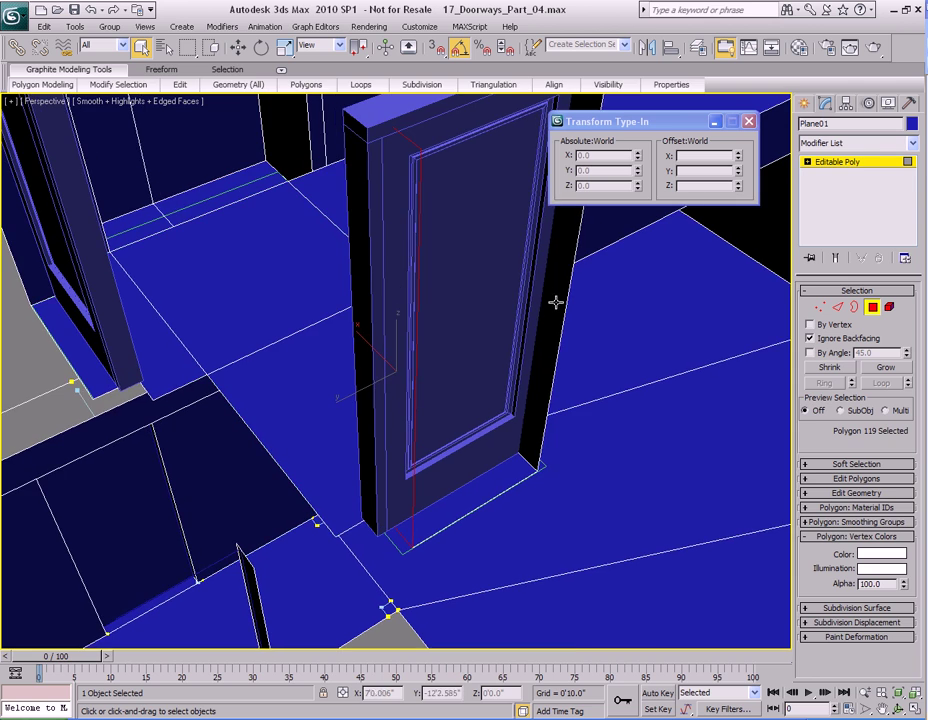
{"action": "left_click", "coordinate": [553, 315], "text": "ctrl"}
{"action": "middle_click_drag", "start_coordinate": [555, 315], "coordinate": [389, 400], "text": "alt"}
{"action": "key", "text": "r"}
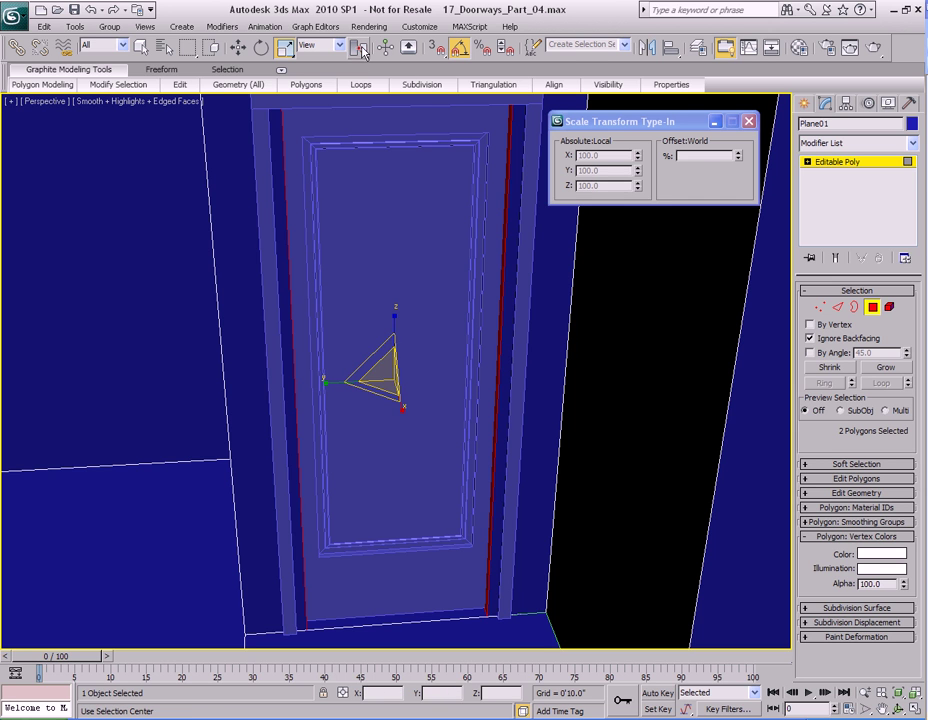
{"action": "left_click_drag", "start_coordinate": [333, 381], "coordinate": [327, 381]}
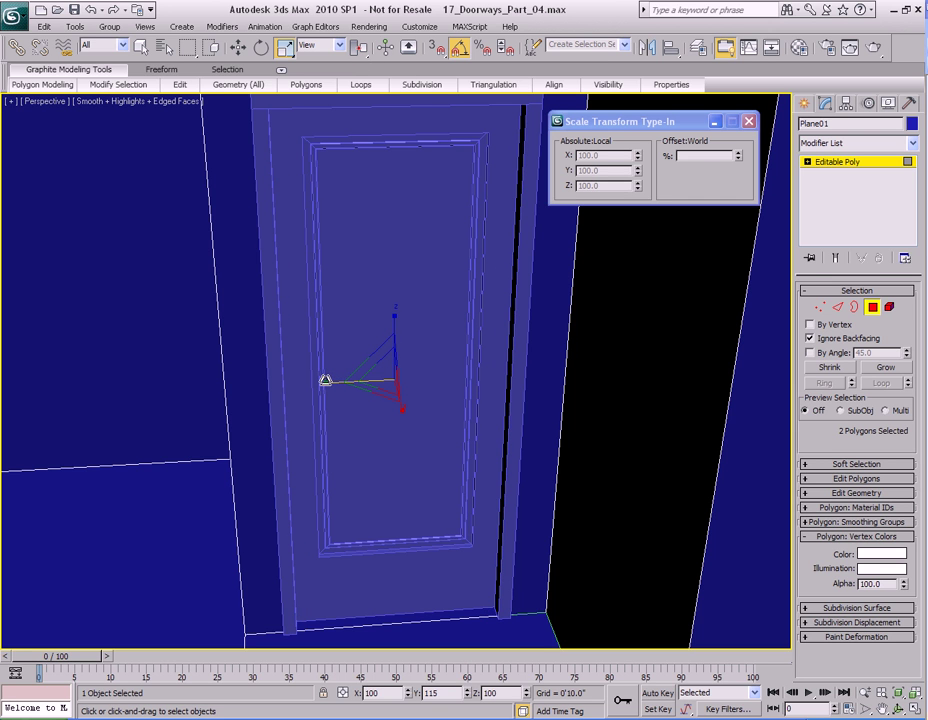
Remove the two vertical wall edges running from the copied door's frame up to the top of the wall.
{"action": "middle_click_drag", "start_coordinate": [383, 258], "coordinate": [422, 350]}
{"action": "scroll", "coordinate": [408, 350], "scroll_direction": "down", "scroll_amount": 3}
{"action": "key", "text": "q"}
{"action": "key", "text": "2"}
{"action": "left_click", "coordinate": [334, 263]}
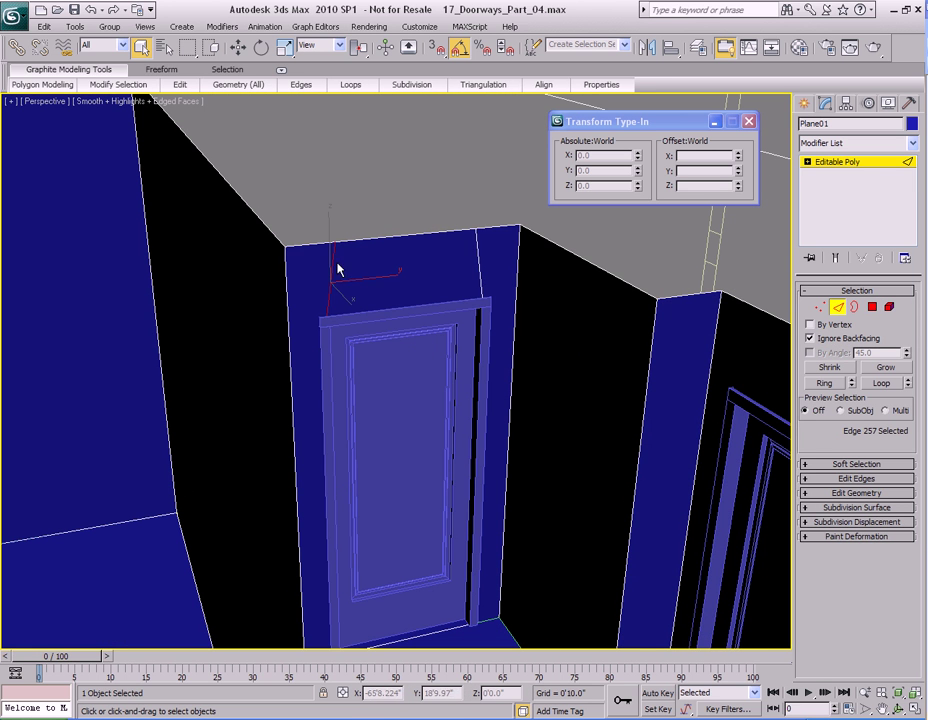
{"action": "left_click", "coordinate": [479, 247], "text": "ctrl"}
{"action": "left_click", "coordinate": [446, 272]}
Examine the building from above to compare the finished doors with the doorways that still need one.
{"action": "middle_click_drag", "start_coordinate": [446, 272], "coordinate": [365, 432], "text": "alt"}
{"action": "scroll", "coordinate": [536, 377], "scroll_direction": "down", "scroll_amount": 3}
{"action": "middle_click_drag", "start_coordinate": [455, 398], "coordinate": [420, 462]}
{"action": "middle_click_drag", "start_coordinate": [450, 460], "coordinate": [600, 460]}
{"action": "middle_click_drag", "start_coordinate": [600, 460], "coordinate": [213, 379], "text": "alt"}
{"action": "scroll", "coordinate": [555, 435], "scroll_direction": "up", "scroll_amount": 3}
{"action": "scroll", "coordinate": [213, 379], "scroll_direction": "down", "scroll_amount": 2}
{"action": "scroll", "coordinate": [481, 452], "scroll_direction": "down", "scroll_amount": 3}
{"action": "middle_click_drag", "start_coordinate": [604, 480], "coordinate": [524, 439]}
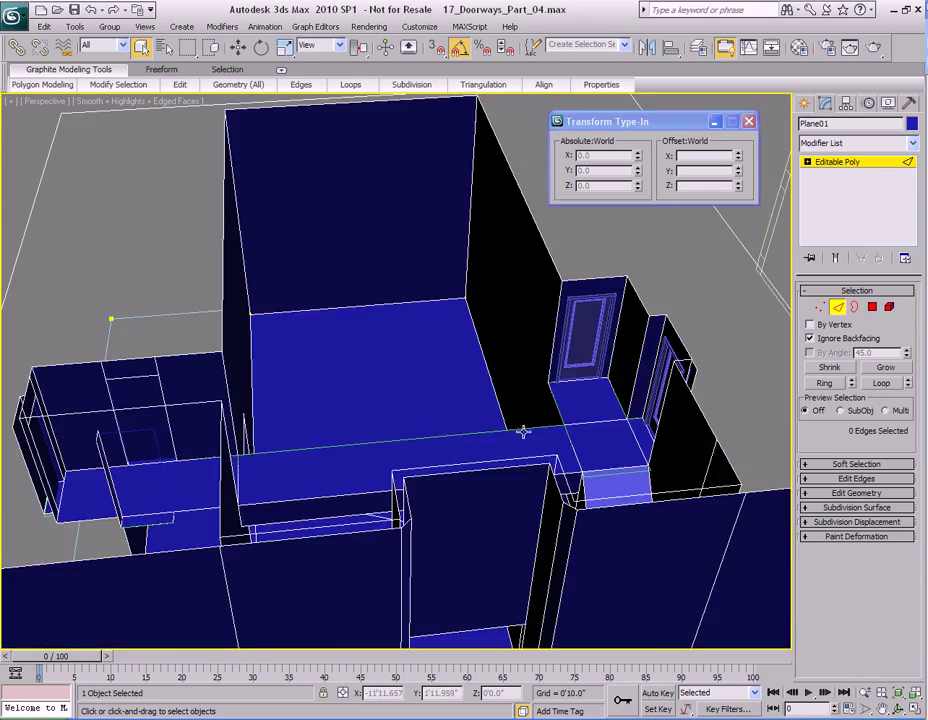
Clone the second pivot door and place the copy in front of the doorway at the far end of the building.
{"action": "key", "text": "2"}
{"action": "left_click", "coordinate": [586, 329]}
{"action": "key", "text": "w"}
{"action": "mouse_move", "coordinate": [586, 397]}
{"action": "left_mouse_down", "text": "shift"}
{"action": "mouse_move", "coordinate": [505, 420]}
{"action": "mouse_move", "coordinate": [170, 468]}
{"action": "left_mouse_up", "text": "shift"}
{"action": "left_click", "coordinate": [470, 433]}
{"action": "mouse_move", "coordinate": [255, 442]}
{"action": "middle_mouse_down"}
{"action": "mouse_move", "coordinate": [462, 428]}
{"action": "mouse_move", "coordinate": [321, 441]}
{"action": "mouse_move", "coordinate": [345, 452]}
{"action": "mouse_move", "coordinate": [400, 442]}
{"action": "middle_mouse_up"}
{"action": "scroll", "coordinate": [387, 433], "scroll_direction": "up", "scroll_amount": 5}
{"action": "middle_click_drag", "start_coordinate": [400, 487], "coordinate": [386, 447], "text": "alt"}
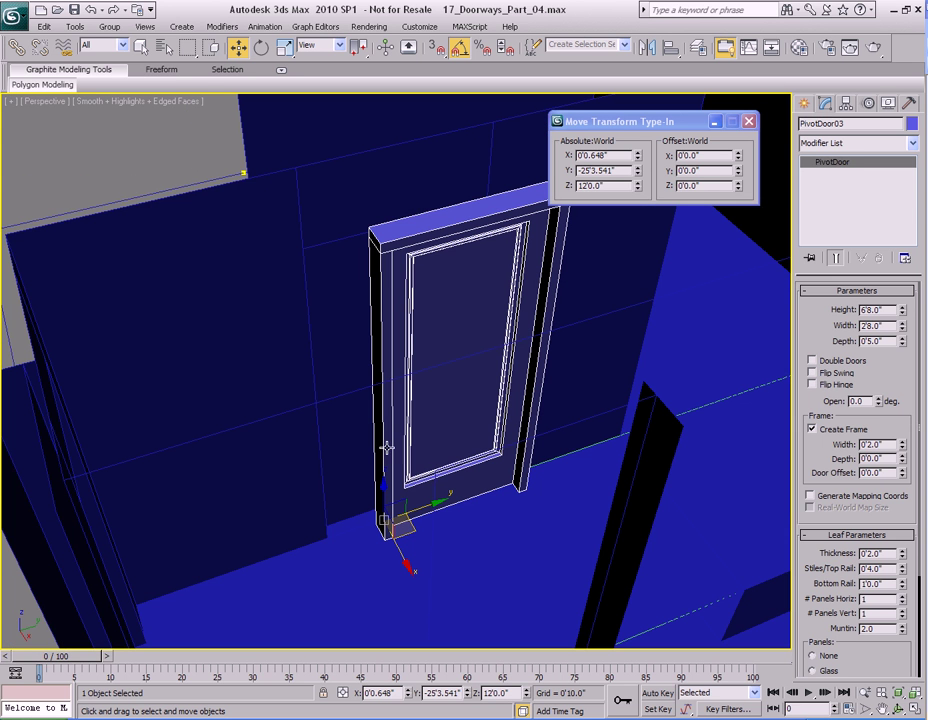
Align the newest door copy to the doorway panel Object02, centre to centre in X, Y and Z position.
{"action": "left_click", "coordinate": [671, 47]}
{"action": "left_click", "coordinate": [355, 295]}
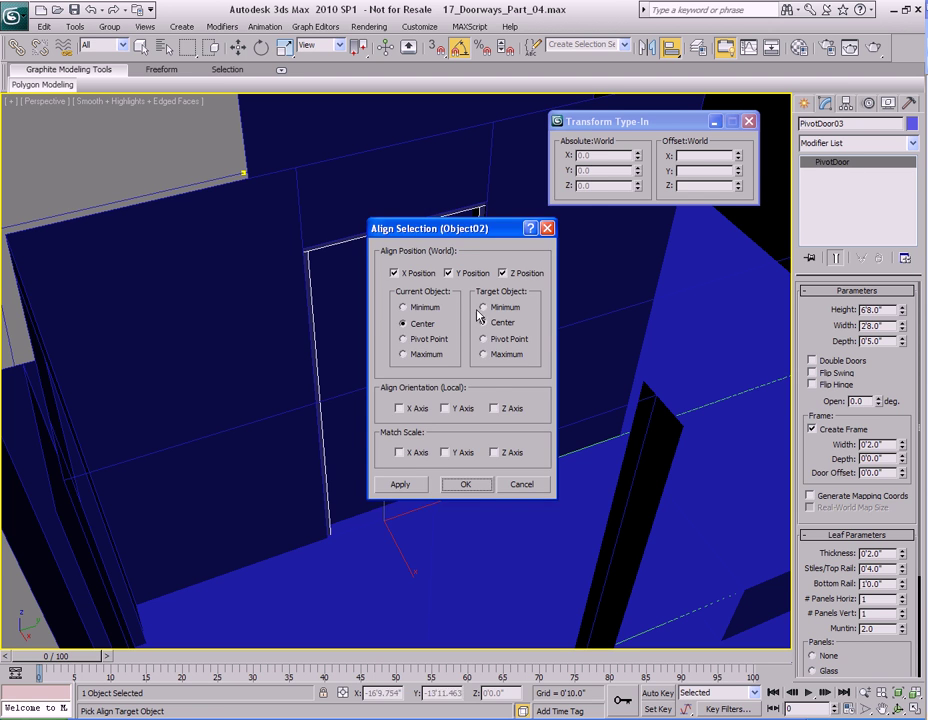
{"action": "left_click", "coordinate": [466, 485]}
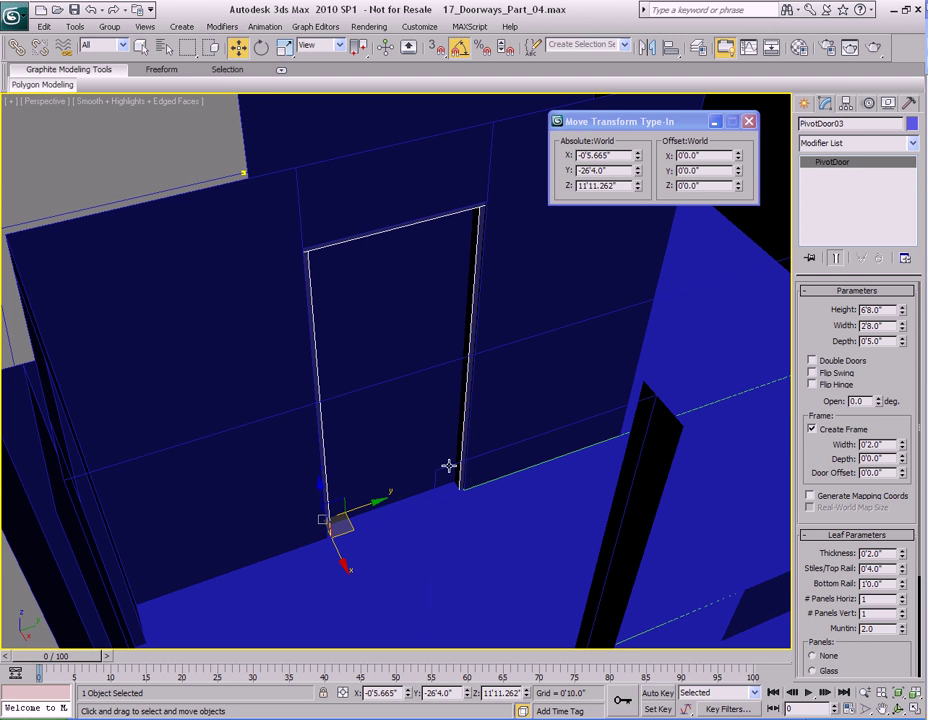
Set the door copy's Z position to 12' and slide it out of the wall to expose the doorway panel.
{"action": "double_click", "coordinate": [600, 186]}
{"action": "type", "text": "12'"}
{"action": "key", "text": "Return"}
{"action": "middle_click_drag", "start_coordinate": [559, 338], "coordinate": [632, 404], "text": "alt"}
{"action": "left_click_drag", "start_coordinate": [430, 561], "coordinate": [439, 563]}
{"action": "middle_click_drag", "start_coordinate": [462, 366], "coordinate": [447, 486], "text": "alt"}
{"action": "left_click_drag", "start_coordinate": [411, 556], "coordinate": [410, 352]}
Delete the doorway panel Object02 and slide the door back along X into its opening.
{"action": "key", "text": "q"}
{"action": "left_click", "coordinate": [406, 274]}
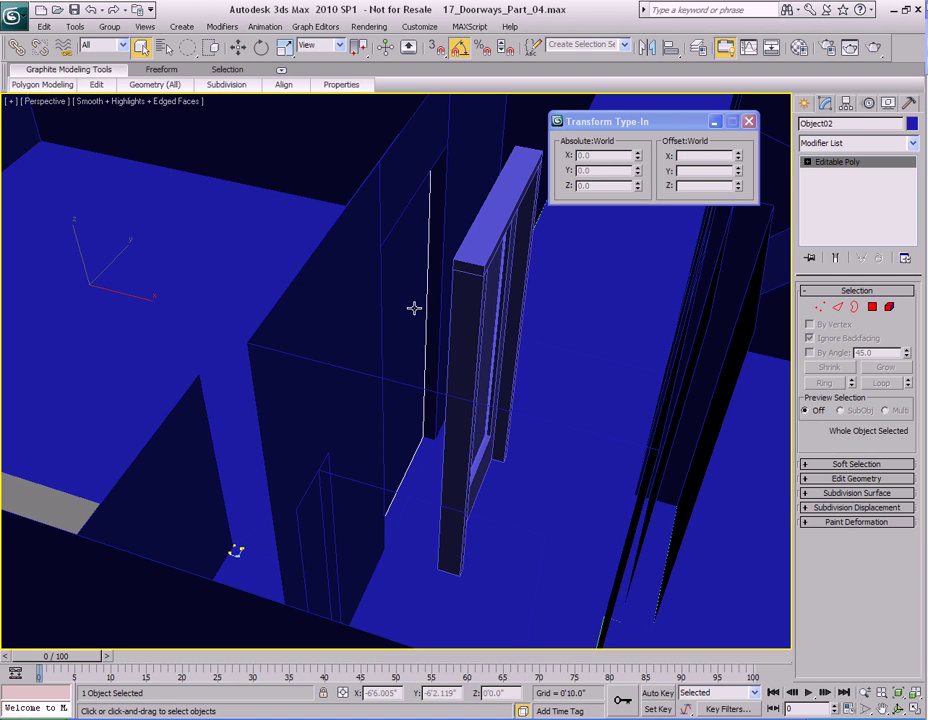
{"action": "key", "text": "Delete"}
{"action": "left_click", "coordinate": [489, 265]}
{"action": "key", "text": "w"}
{"action": "left_click_drag", "start_coordinate": [489, 578], "coordinate": [415, 562]}
Delete the panel Object04 from the doorway in the opposite wall.
{"action": "middle_click_drag", "start_coordinate": [531, 388], "coordinate": [415, 385], "text": "alt"}
{"action": "key", "text": "q"}
{"action": "left_click", "coordinate": [538, 274]}
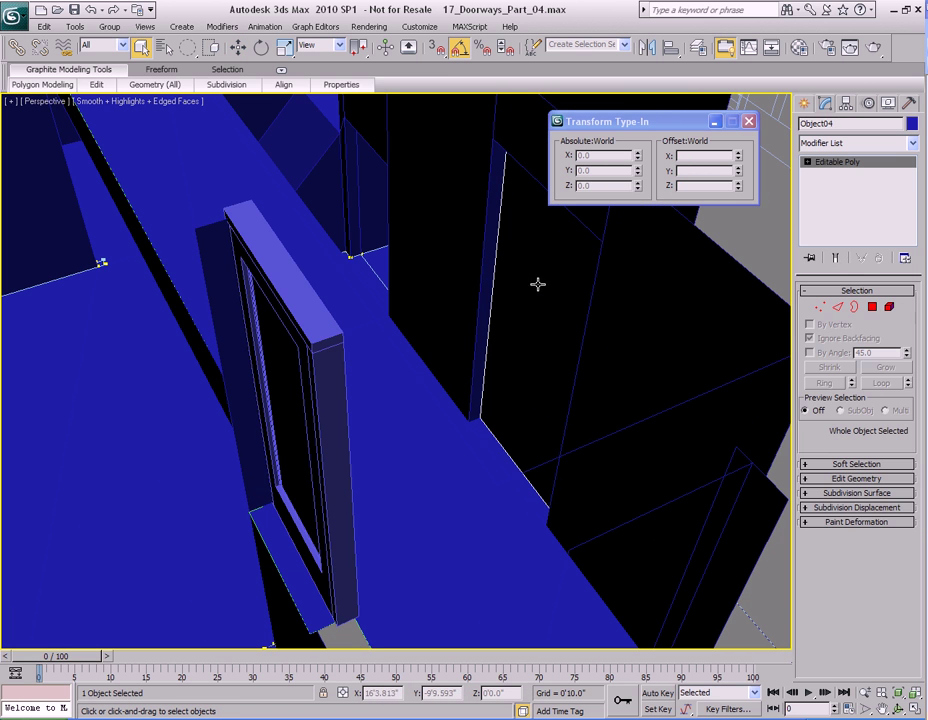
{"action": "key", "text": "Delete"}
Clone the fitted door as a single copy named PivotDoor04, offset along X toward the opposite wall.
{"action": "middle_click_drag", "start_coordinate": [545, 272], "coordinate": [367, 267], "text": "alt"}
{"action": "left_click", "coordinate": [404, 338]}
{"action": "middle_click_drag", "start_coordinate": [404, 338], "coordinate": [394, 317], "text": "alt"}
{"action": "key", "text": "w"}
{"action": "left_click_drag", "start_coordinate": [335, 546], "coordinate": [468, 562], "text": "shift"}
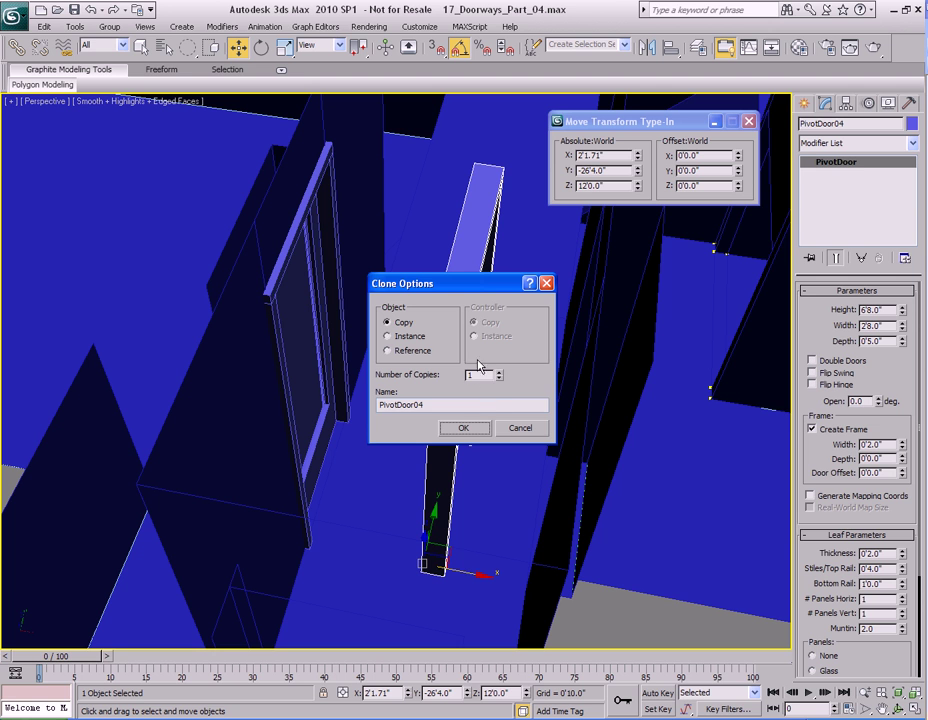
{"action": "left_click", "coordinate": [463, 428]}
Enable Flip Hinge and Flip Swing on the new copy, testing the leaf at 37.5 degrees open, and reset Open to 0.
{"action": "middle_click_drag", "start_coordinate": [548, 455], "coordinate": [498, 387], "text": "alt"}
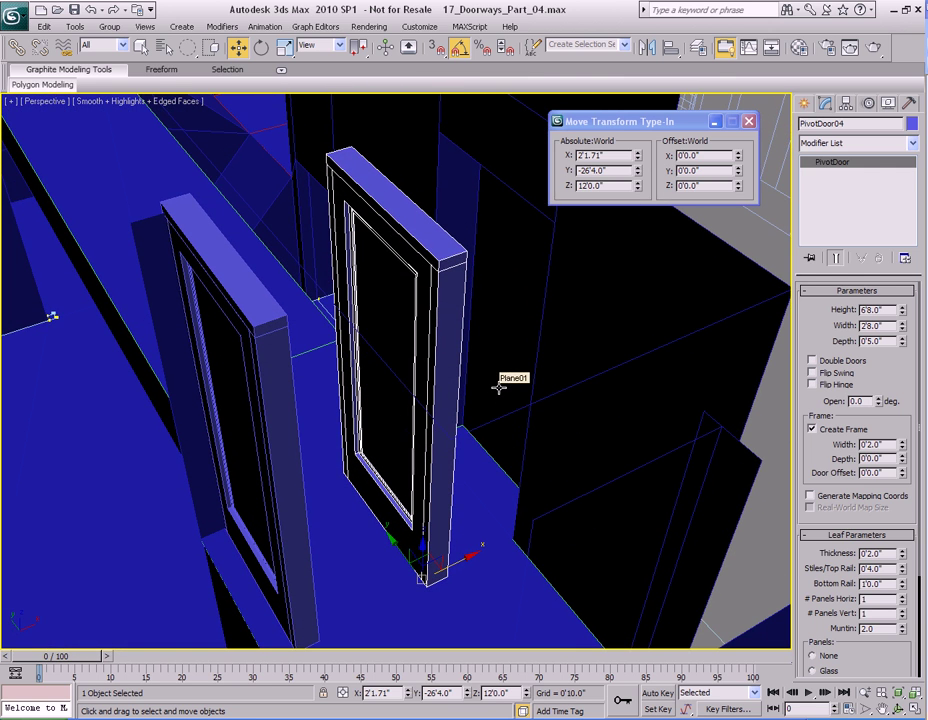
{"action": "left_click_drag", "start_coordinate": [880, 403], "coordinate": [879, 343]}
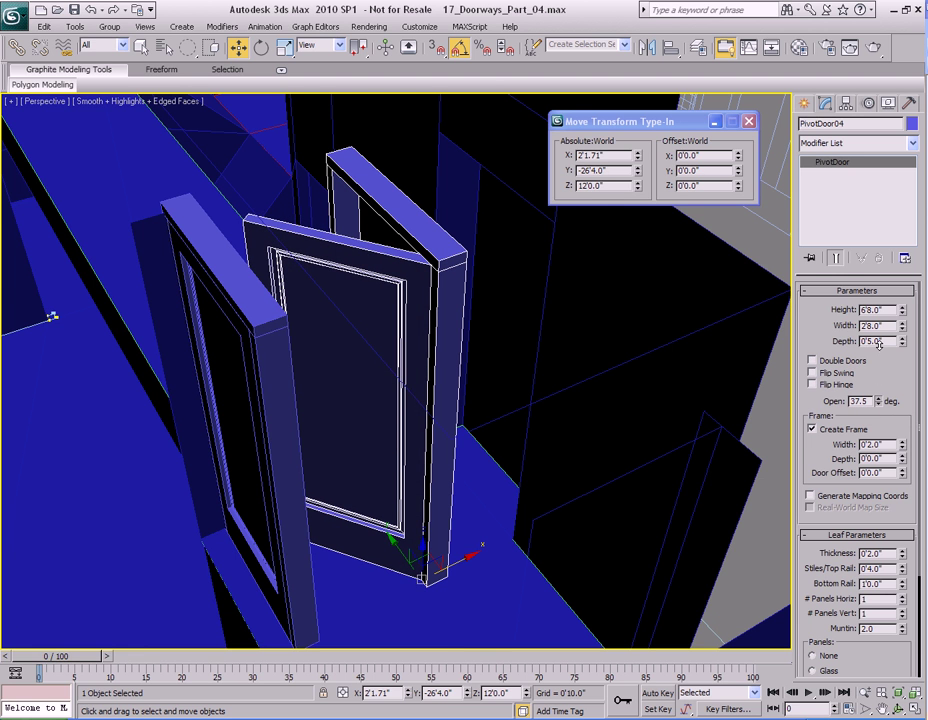
{"action": "left_click", "coordinate": [812, 384]}
{"action": "left_click", "coordinate": [831, 374]}
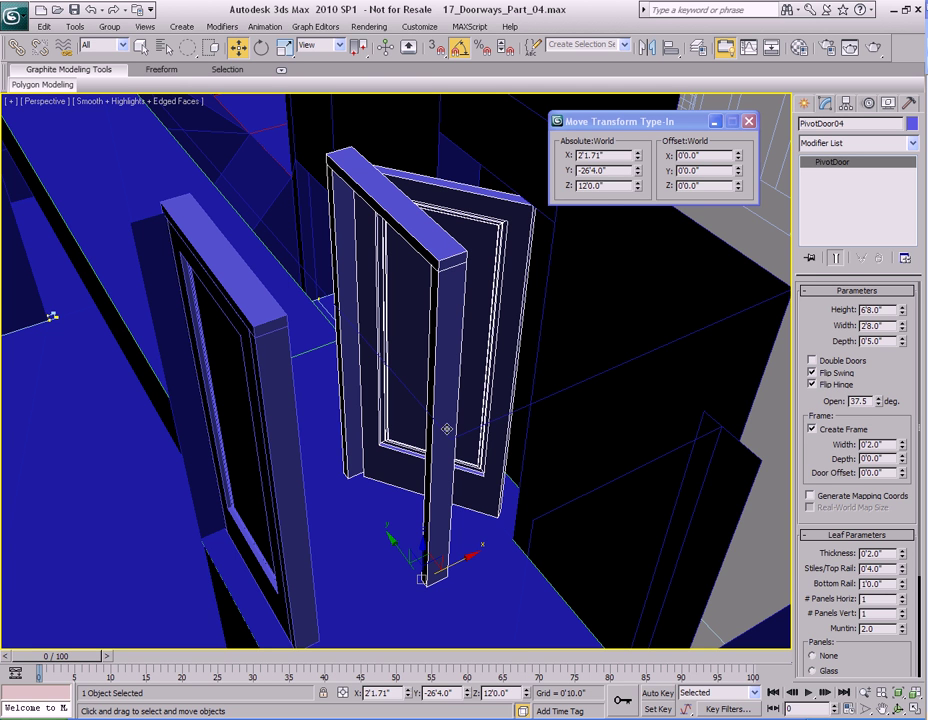
{"action": "right_click", "coordinate": [879, 401]}
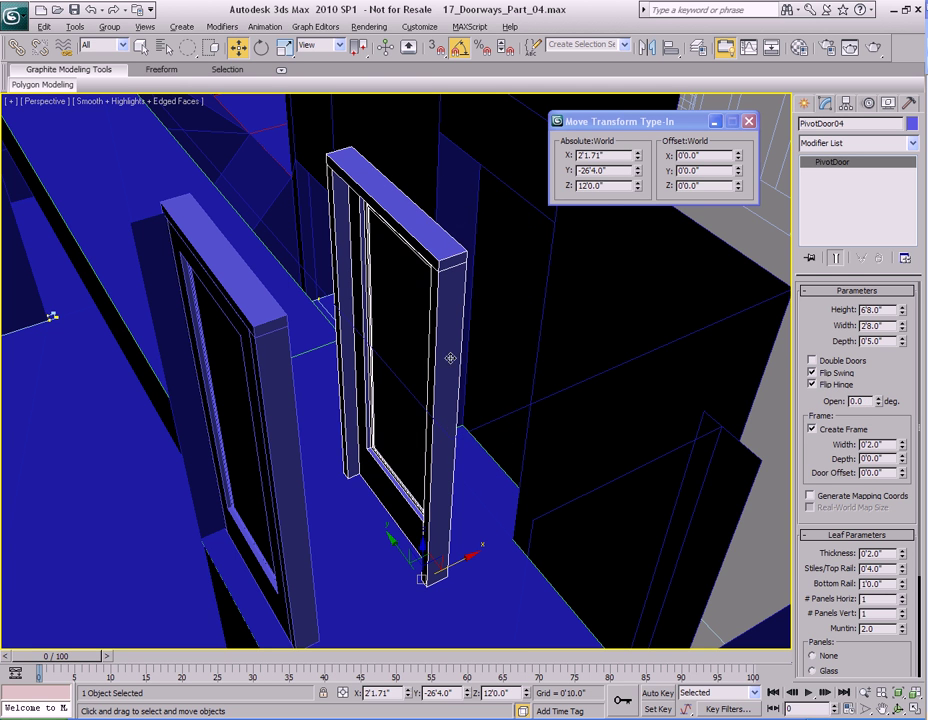
Move the flipped door along X into the opposite wall's opening, to an X position of about 3'11".
{"action": "middle_click_drag", "start_coordinate": [444, 370], "coordinate": [451, 571], "text": "alt"}
{"action": "left_click_drag", "start_coordinate": [416, 547], "coordinate": [512, 542]}
{"action": "middle_click_drag", "start_coordinate": [358, 441], "coordinate": [498, 320], "text": "alt"}
{"action": "key", "text": "q"}
Select the wall object Plane01 and pick the jamb polygon beside the newly placed door.
{"action": "scroll", "coordinate": [499, 319], "scroll_direction": "up", "scroll_amount": 2}
{"action": "middle_click_drag", "start_coordinate": [257, 357], "coordinate": [428, 440]}
{"action": "left_click", "coordinate": [288, 306]}
{"action": "key", "text": "4"}
{"action": "left_click", "coordinate": [278, 273]}
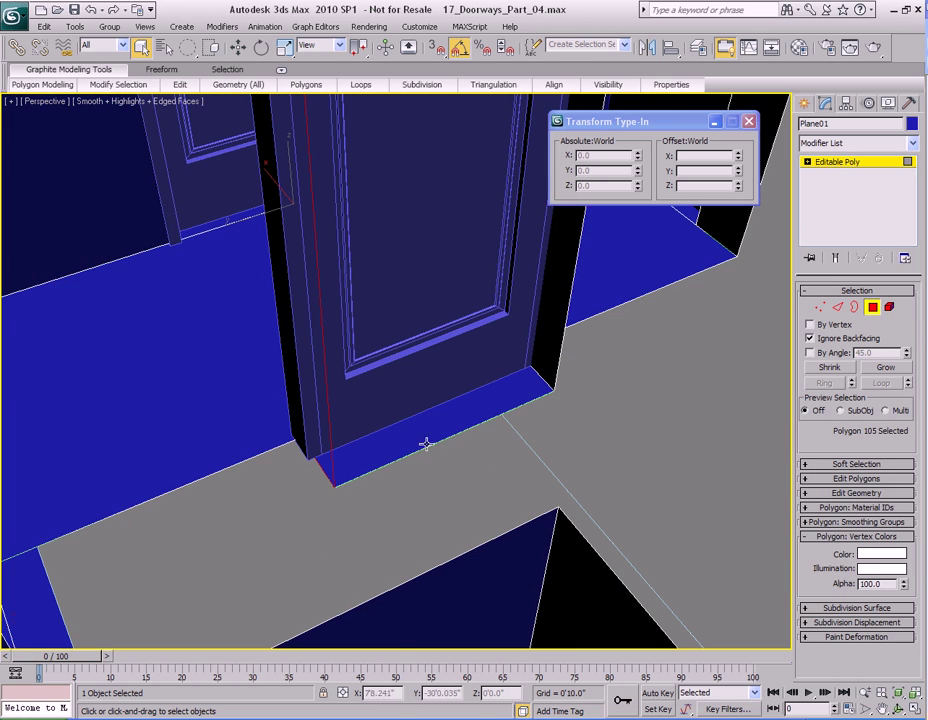
Remove the two vertical wall edges above the newly fitted door in the opposite wall.
{"action": "middle_click_drag", "start_coordinate": [505, 444], "coordinate": [382, 283], "text": "alt"}
{"action": "middle_click_drag", "start_coordinate": [333, 320], "coordinate": [424, 337], "text": "alt"}
{"action": "key", "text": "2"}
{"action": "left_click", "coordinate": [333, 290]}
{"action": "left_click", "coordinate": [476, 311], "text": "ctrl"}
{"action": "left_click", "coordinate": [448, 318]}
Remove the two vertical edges running from the end doorway up to the top of the end wall.
{"action": "middle_click_drag", "start_coordinate": [445, 317], "coordinate": [375, 304], "text": "alt"}
{"action": "left_click", "coordinate": [376, 304]}
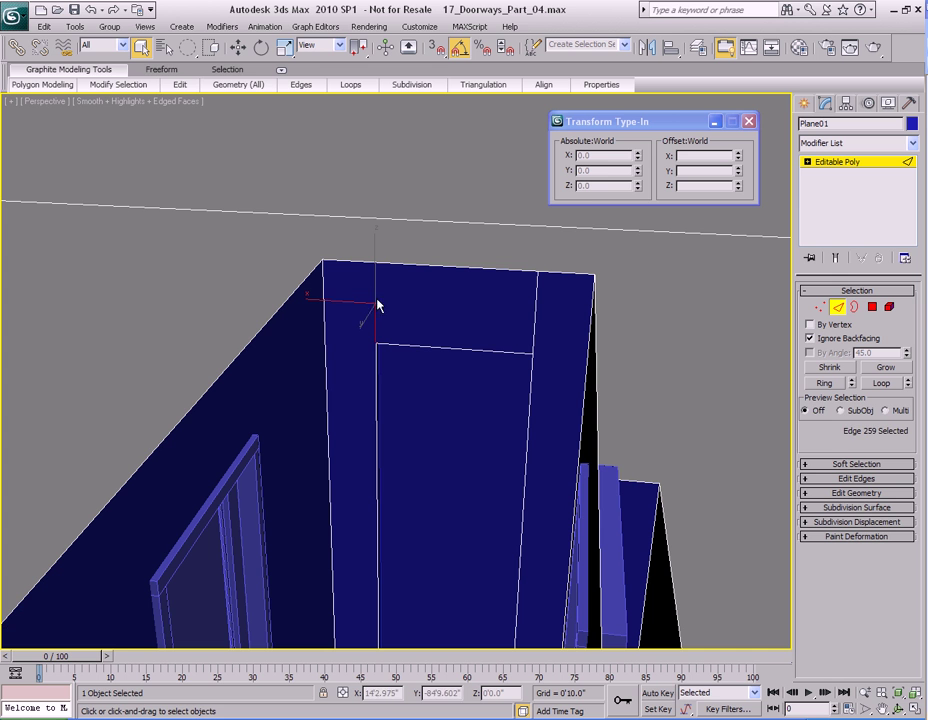
{"action": "left_click", "coordinate": [476, 322]}
{"action": "middle_click_drag", "start_coordinate": [478, 381], "coordinate": [416, 421], "text": "alt"}
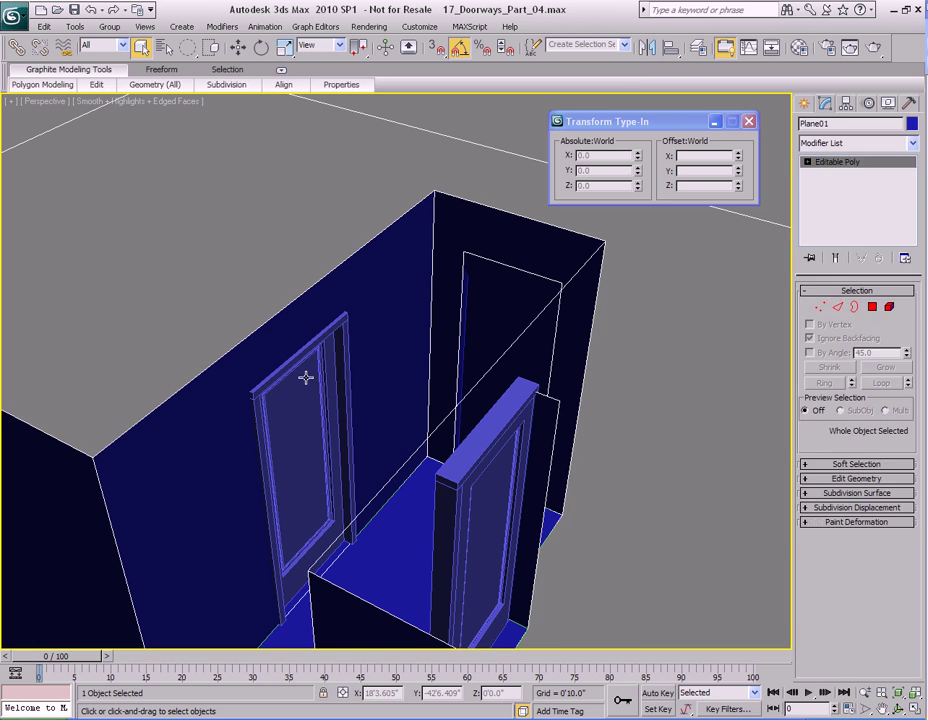
Clone the unflipped side-wall door as PivotDoor05 and place the copy near the end doorway.
{"action": "left_click", "coordinate": [309, 385]}
{"action": "key", "text": "w"}
{"action": "middle_click_drag", "start_coordinate": [379, 385], "coordinate": [416, 437], "text": "alt"}
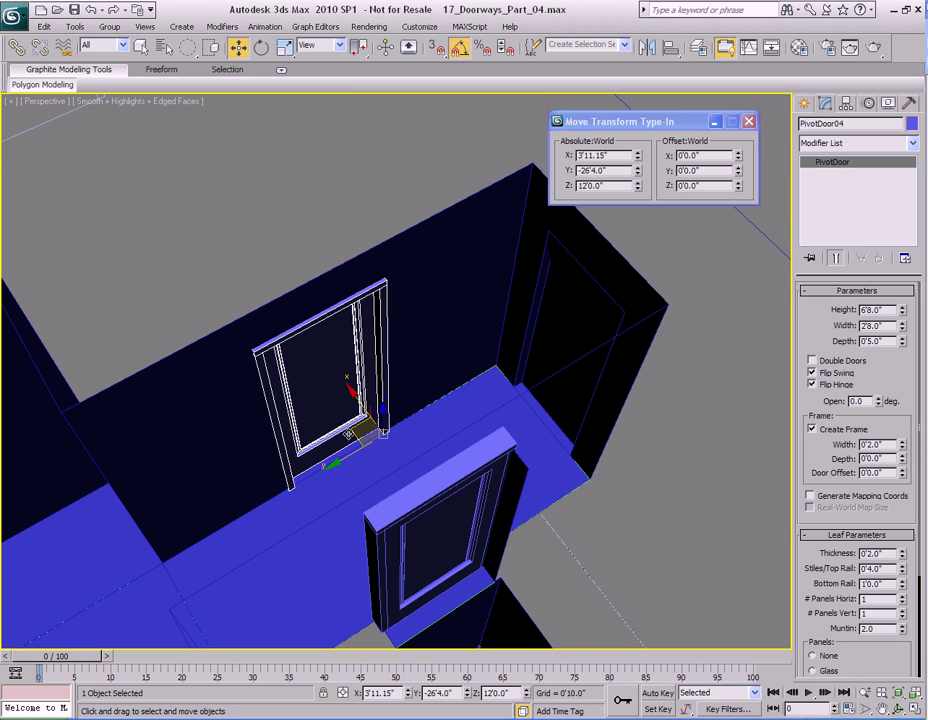
{"action": "middle_click_drag", "start_coordinate": [351, 431], "coordinate": [478, 418], "text": "alt"}
{"action": "key", "text": "q"}
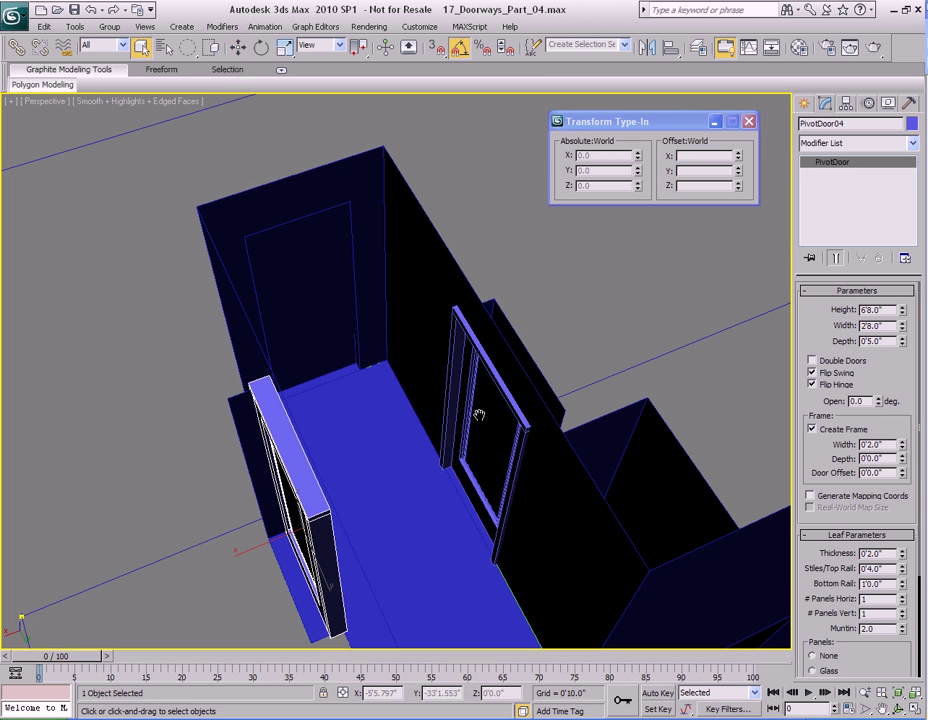
{"action": "left_click", "coordinate": [457, 445]}
{"action": "key", "text": "w"}
{"action": "left_click_drag", "start_coordinate": [444, 487], "coordinate": [312, 388], "text": "shift"}
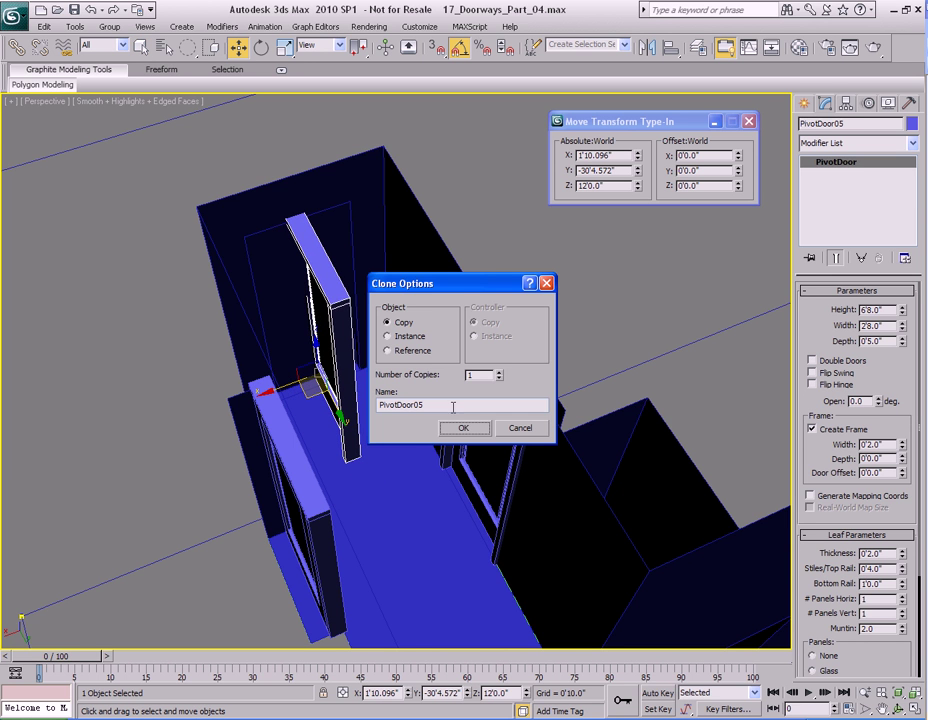
{"action": "left_click", "coordinate": [476, 428]}
Rotate the new door copy 90 degrees about Z and move it in front of the end doorway.
{"action": "mouse_move", "coordinate": [476, 428]}
{"action": "middle_mouse_down", "text": "alt"}
{"action": "mouse_move", "coordinate": [476, 414]}
{"action": "mouse_move", "coordinate": [441, 385]}
{"action": "mouse_move", "coordinate": [439, 335]}
{"action": "middle_mouse_up", "text": "alt"}
{"action": "key", "text": "e"}
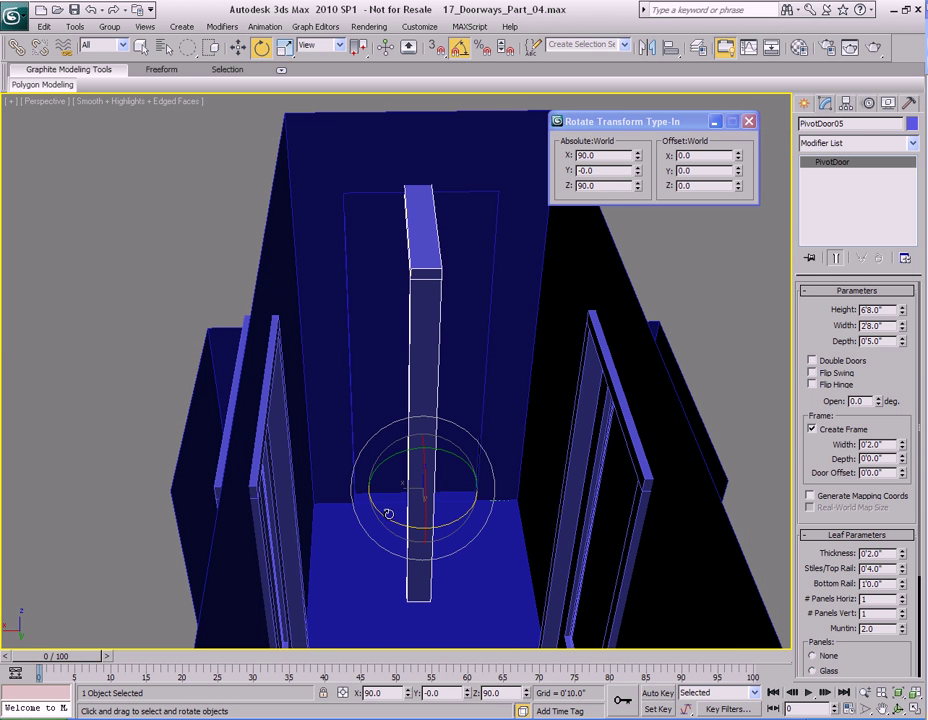
{"action": "left_click_drag", "start_coordinate": [386, 515], "coordinate": [421, 520]}
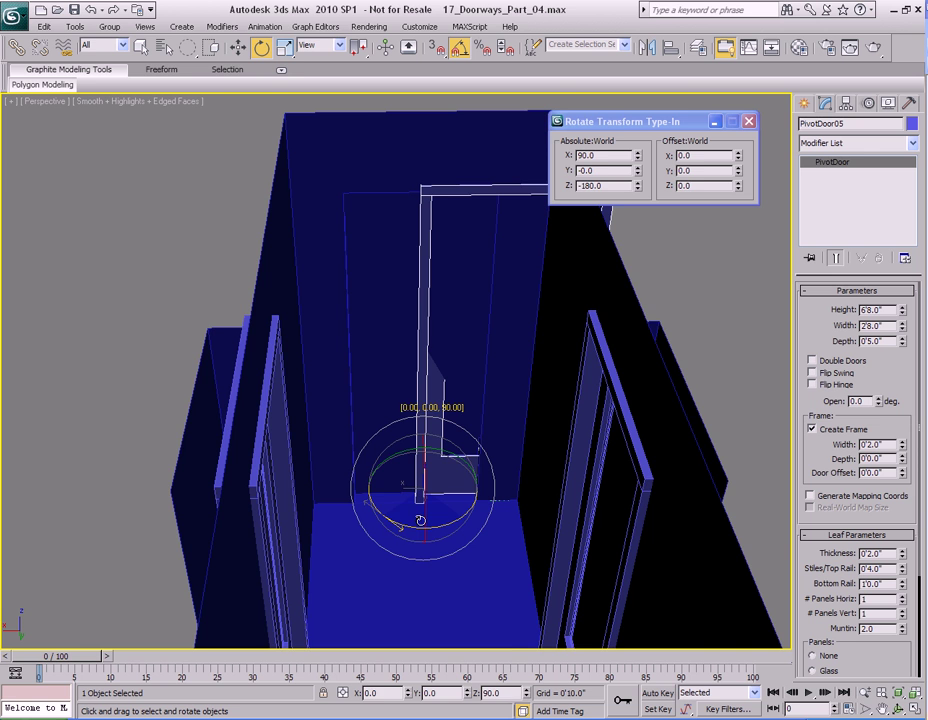
{"action": "middle_click_drag", "start_coordinate": [520, 356], "coordinate": [443, 541], "text": "alt"}
{"action": "key", "text": "w"}
{"action": "left_click_drag", "start_coordinate": [386, 524], "coordinate": [290, 562]}
{"action": "middle_click_drag", "start_coordinate": [300, 520], "coordinate": [549, 389], "text": "alt"}
Try to align the door copy to the wall object Plane01, centre to centre in X, Y and Z position.
{"action": "key", "text": "q"}
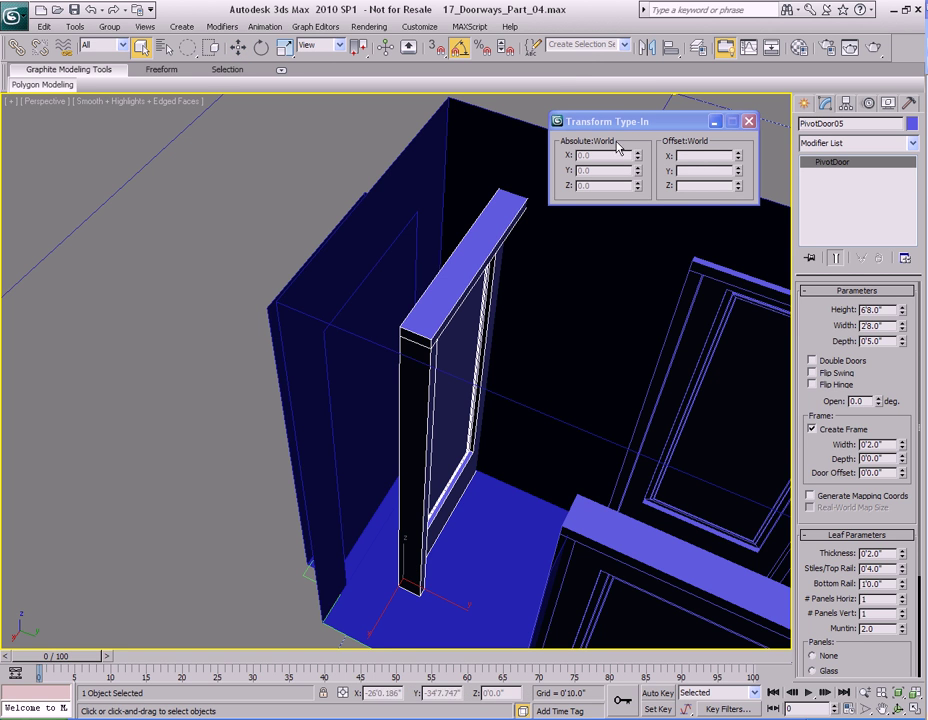
{"action": "key", "text": "alt+a"}
{"action": "left_click", "coordinate": [381, 284]}
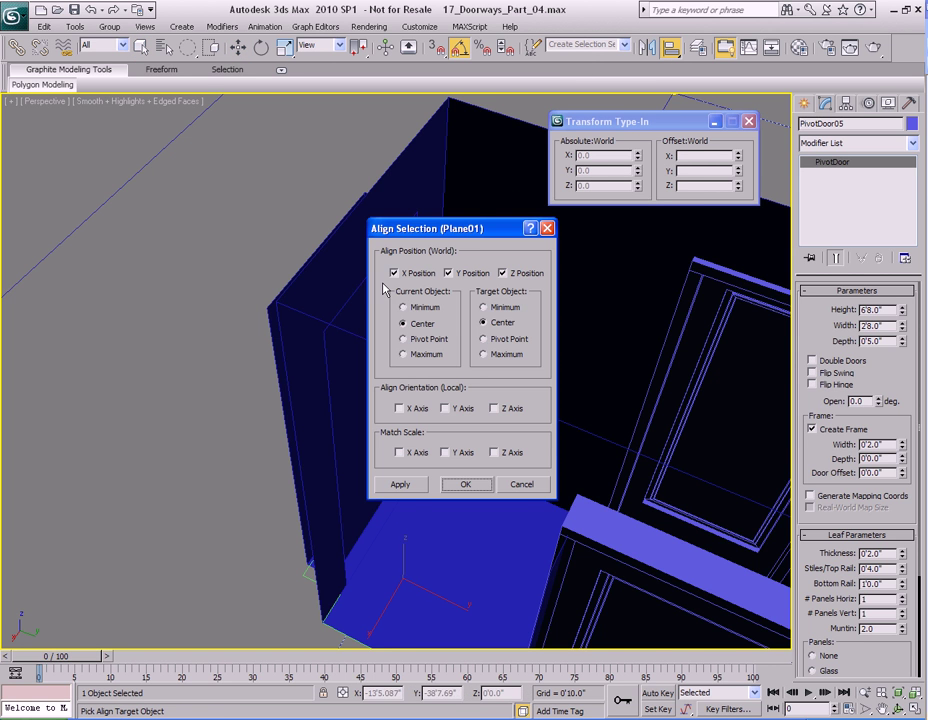
{"action": "left_click", "coordinate": [466, 485]}
{"action": "middle_click_drag", "start_coordinate": [426, 450], "coordinate": [563, 445], "text": "alt"}
{"action": "key", "text": "ctrl+z"}
Move the newest door copy outside the building, clear of the end doorway.
{"action": "mouse_move", "coordinate": [493, 432]}
{"action": "middle_mouse_down", "text": "alt"}
{"action": "mouse_move", "coordinate": [483, 422]}
{"action": "mouse_move", "coordinate": [484, 437]}
{"action": "middle_mouse_up", "text": "alt"}
{"action": "key", "text": "q"}
{"action": "left_click", "coordinate": [514, 367]}
{"action": "middle_click_drag", "start_coordinate": [459, 310], "coordinate": [371, 368], "text": "alt"}
{"action": "left_click", "coordinate": [371, 368]}
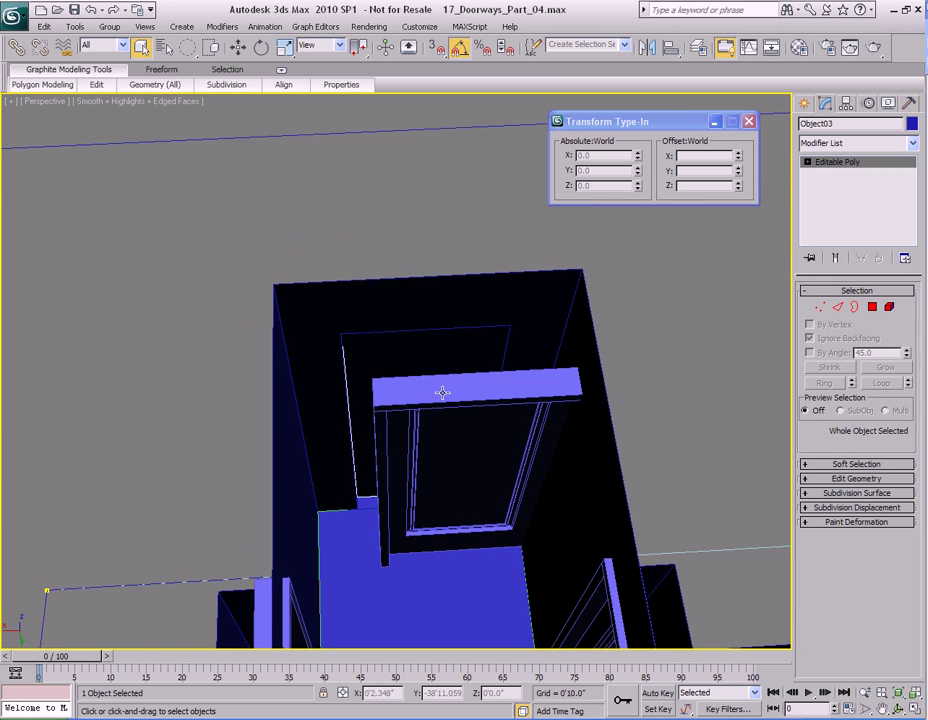
{"action": "middle_click_drag", "start_coordinate": [565, 384], "coordinate": [468, 369], "text": "alt"}
{"action": "left_click", "coordinate": [468, 369]}
{"action": "key", "text": "w"}
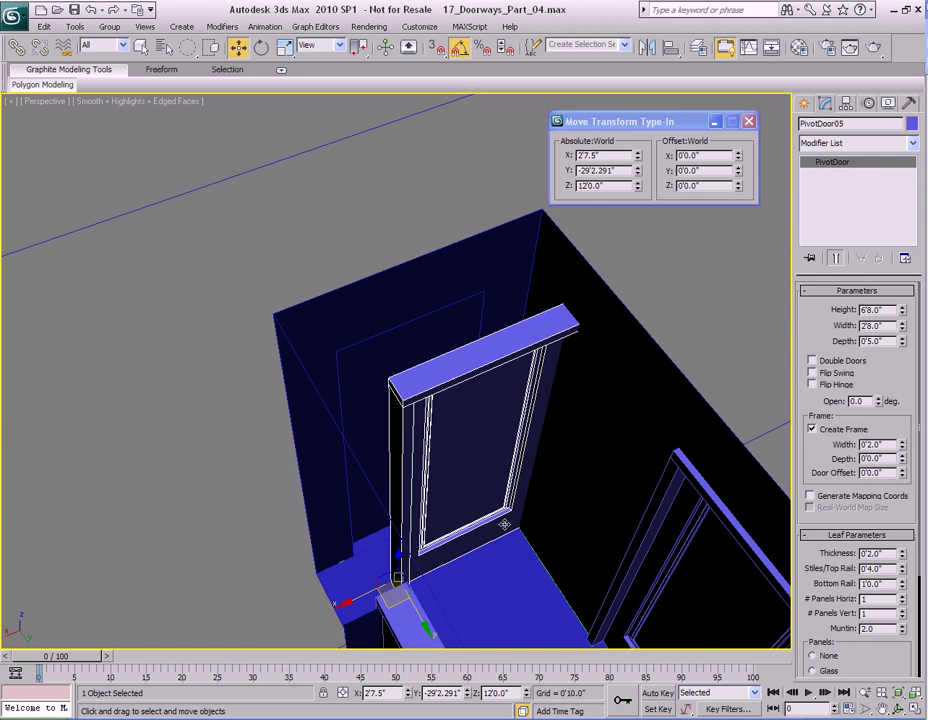
{"action": "left_click_drag", "start_coordinate": [388, 614], "coordinate": [652, 497]}
Select the end-wall polygon of Plane01 that surrounds the doorway.
{"action": "key", "text": "q"}
{"action": "middle_click_drag", "start_coordinate": [501, 422], "coordinate": [425, 383], "text": "alt"}
{"action": "left_click", "coordinate": [493, 394]}
{"action": "middle_click_drag", "start_coordinate": [499, 415], "coordinate": [478, 412], "text": "alt"}
{"action": "key", "text": "4"}
{"action": "left_click", "coordinate": [406, 312]}
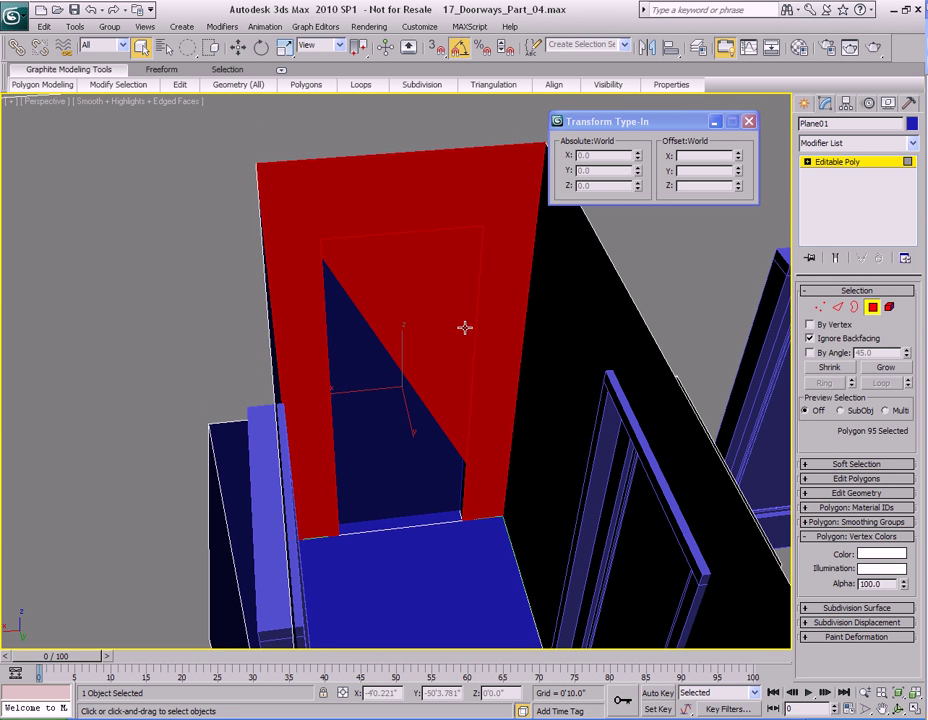
{"action": "middle_click_drag", "start_coordinate": [461, 338], "coordinate": [459, 353]}
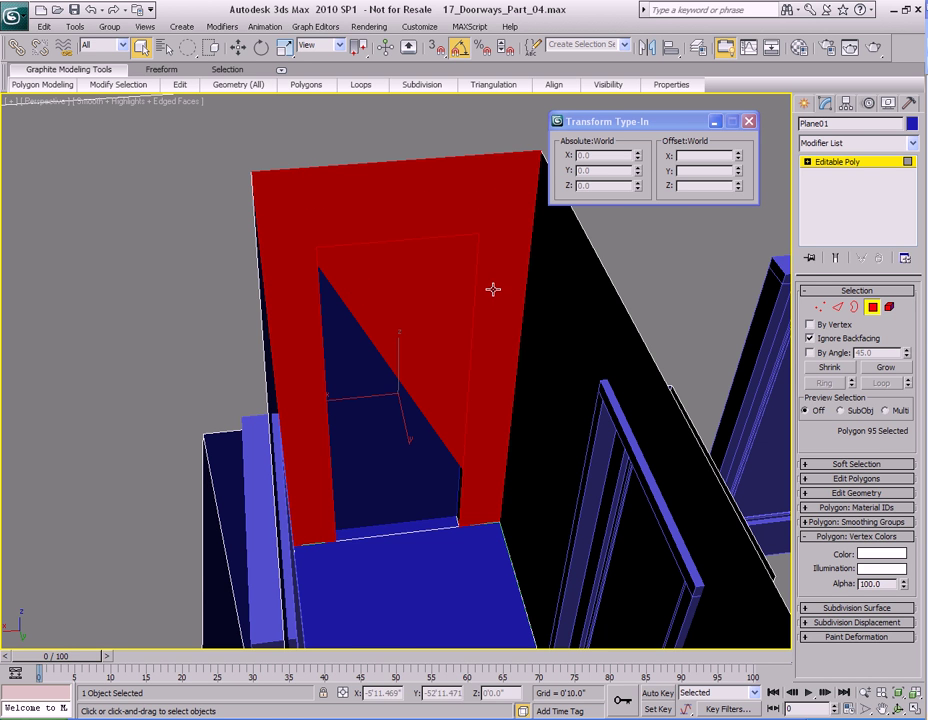
Retriangulate the selected end-wall polygon around the doorway and leave polygon editing.
{"action": "scroll", "coordinate": [540, 371], "scroll_direction": "down", "scroll_amount": 10}
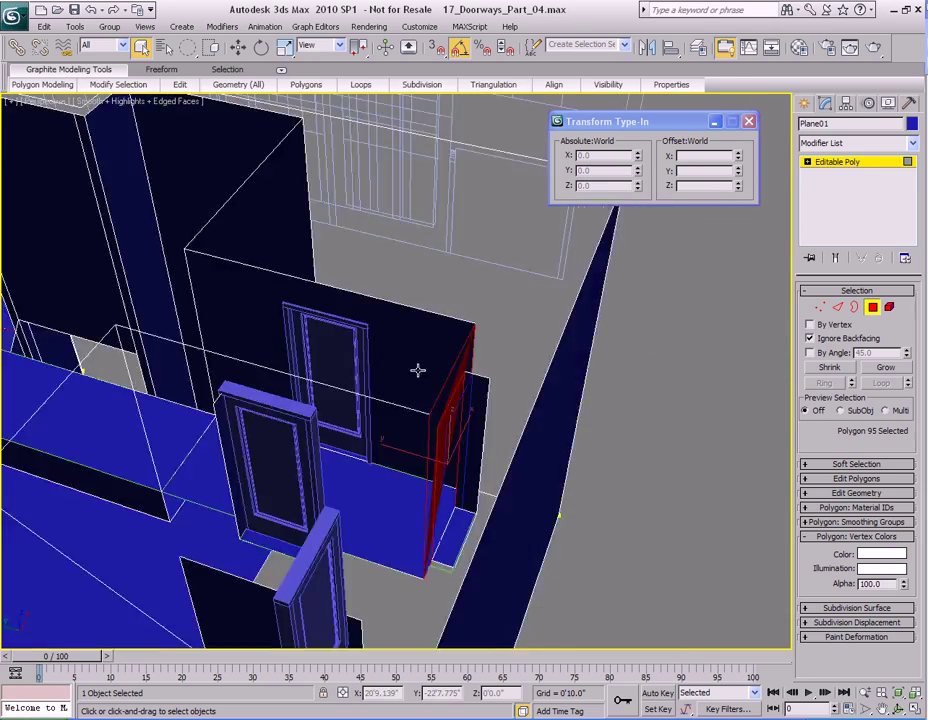
{"action": "middle_click_drag", "start_coordinate": [418, 370], "coordinate": [489, 367], "text": "alt"}
{"action": "scroll", "coordinate": [464, 355], "scroll_direction": "up", "scroll_amount": 2}
{"action": "mouse_move", "coordinate": [468, 356]}
{"action": "middle_mouse_down", "text": "alt"}
{"action": "mouse_move", "coordinate": [496, 352]}
{"action": "mouse_move", "coordinate": [485, 336]}
{"action": "mouse_move", "coordinate": [474, 345]}
{"action": "middle_mouse_up", "text": "alt"}
{"action": "scroll", "coordinate": [470, 354], "scroll_direction": "down", "scroll_amount": 3}
{"action": "scroll", "coordinate": [481, 342], "scroll_direction": "up", "scroll_amount": 3}
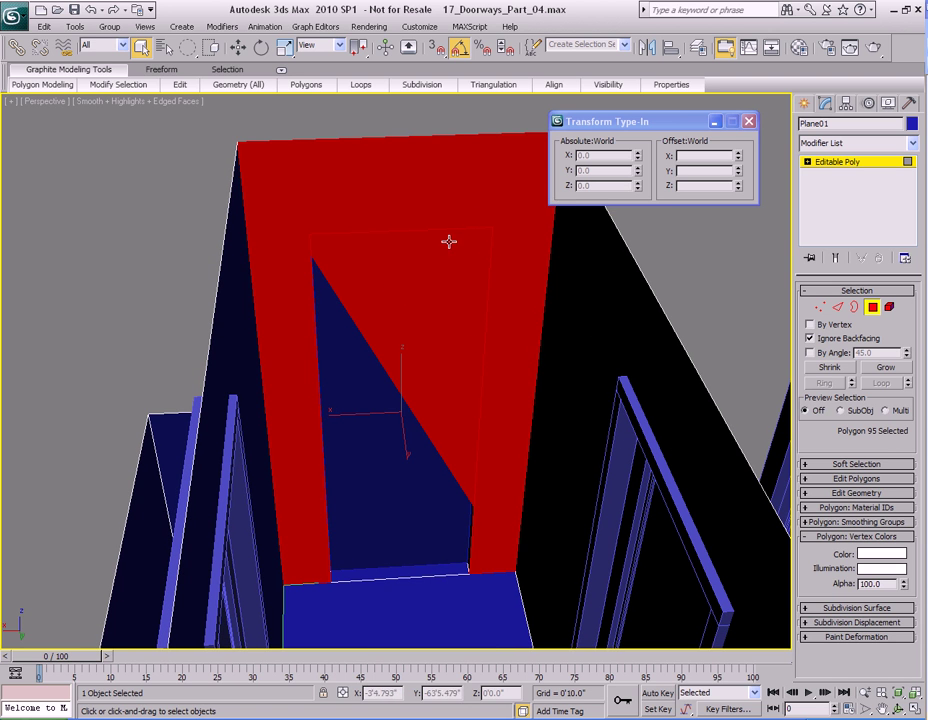
{"action": "mouse_move", "coordinate": [493, 86]}
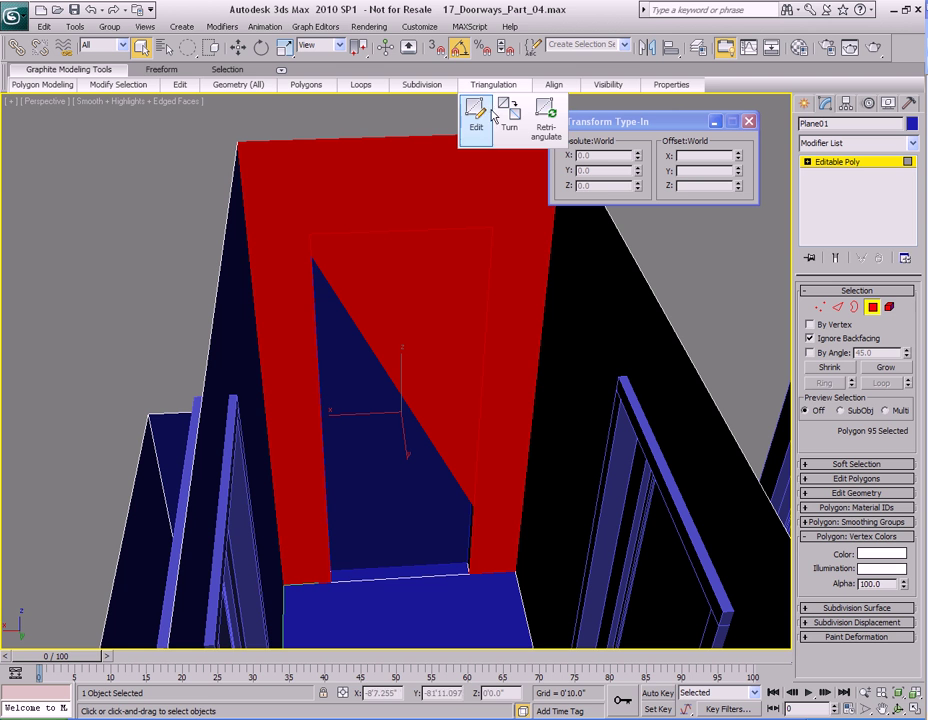
{"action": "left_click", "coordinate": [547, 124]}
{"action": "mouse_move", "coordinate": [408, 375]}
{"action": "middle_mouse_down", "text": "alt"}
{"action": "mouse_move", "coordinate": [431, 331]}
{"action": "mouse_move", "coordinate": [451, 337]}
{"action": "mouse_move", "coordinate": [408, 367]}
{"action": "middle_mouse_up", "text": "alt"}
{"action": "key", "text": "ctrl+b"}
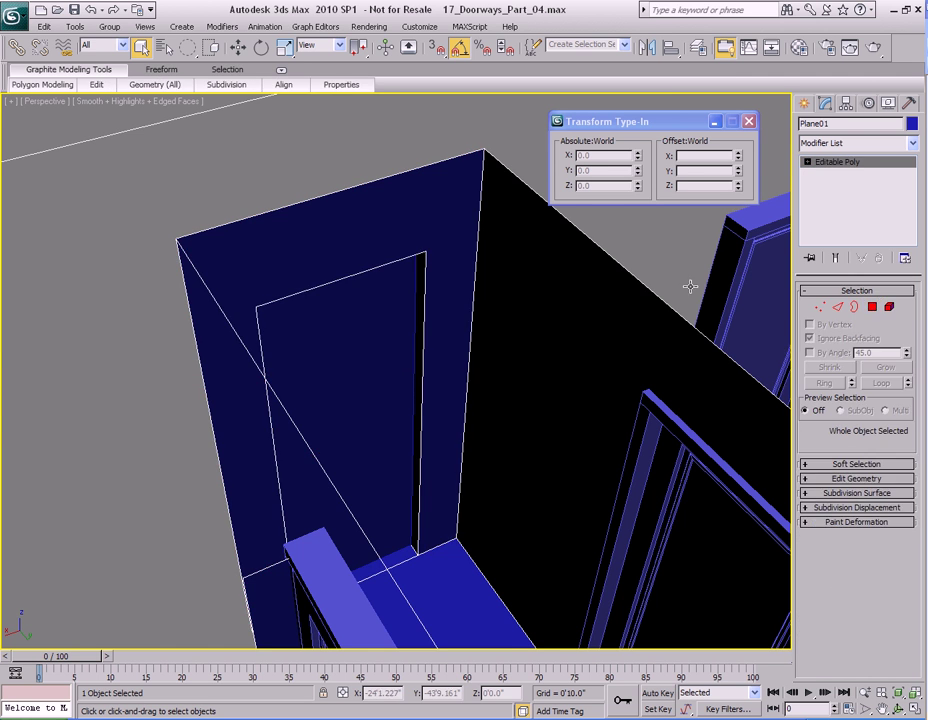
Align the newest door copy to the doorway panel Object03, centre to centre in X, Y and Z position.
{"action": "left_click", "coordinate": [747, 270]}
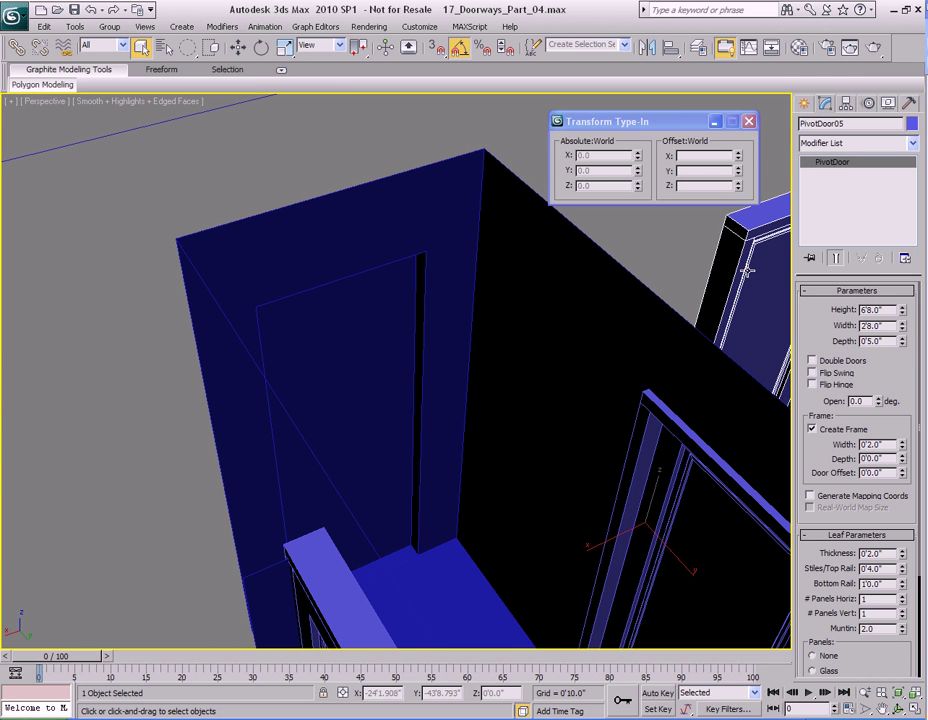
{"action": "left_click", "coordinate": [670, 49]}
{"action": "left_click", "coordinate": [359, 302]}
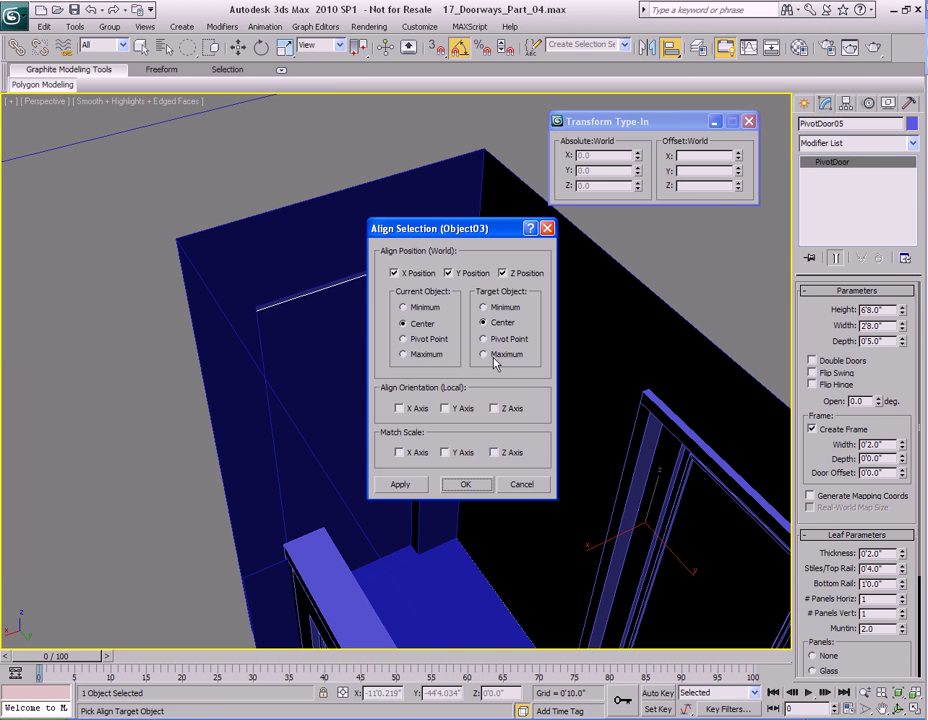
{"action": "left_click", "coordinate": [455, 486]}
Delete the panel Object03 covering the door in the end wall.
{"action": "middle_click_drag", "start_coordinate": [353, 385], "coordinate": [395, 350], "text": "alt"}
{"action": "key", "text": "q"}
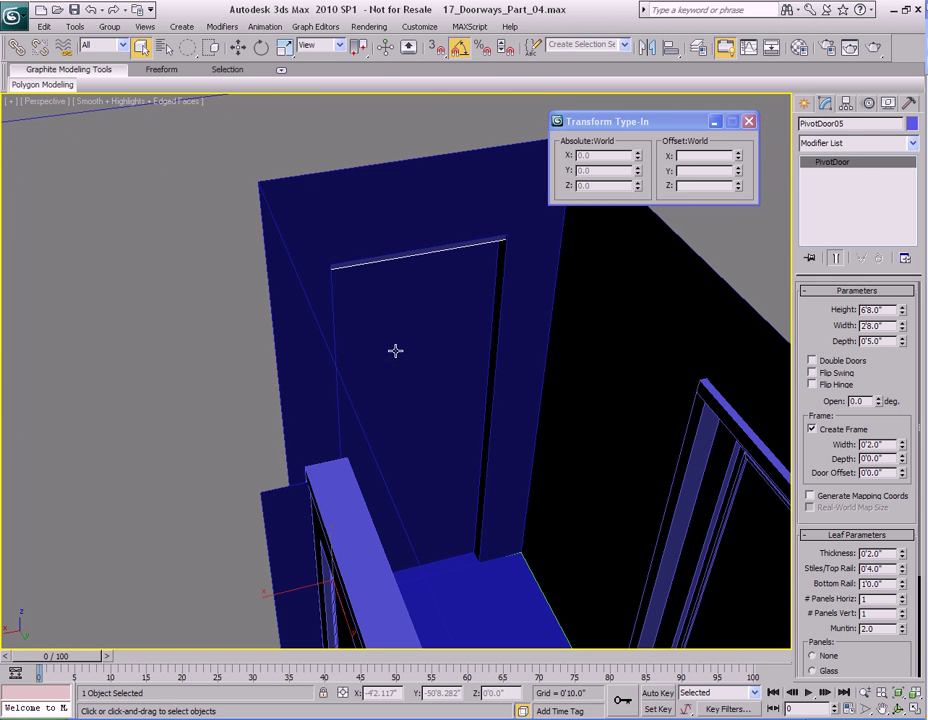
{"action": "left_click", "coordinate": [435, 303]}
{"action": "key", "text": "Delete"}
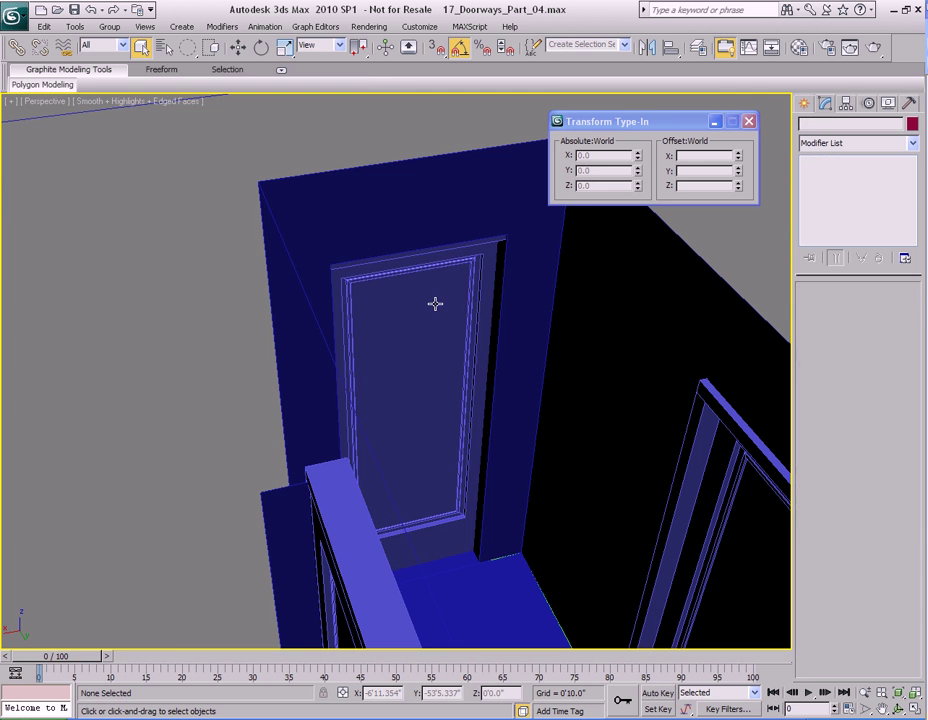
Shift the end-wall door about 1.5 inches along Y toward the room so its frame projects from the wall.
{"action": "left_click", "coordinate": [410, 300]}
{"action": "middle_click_drag", "start_coordinate": [410, 300], "coordinate": [505, 341], "text": "alt"}
{"action": "key", "text": "w"}
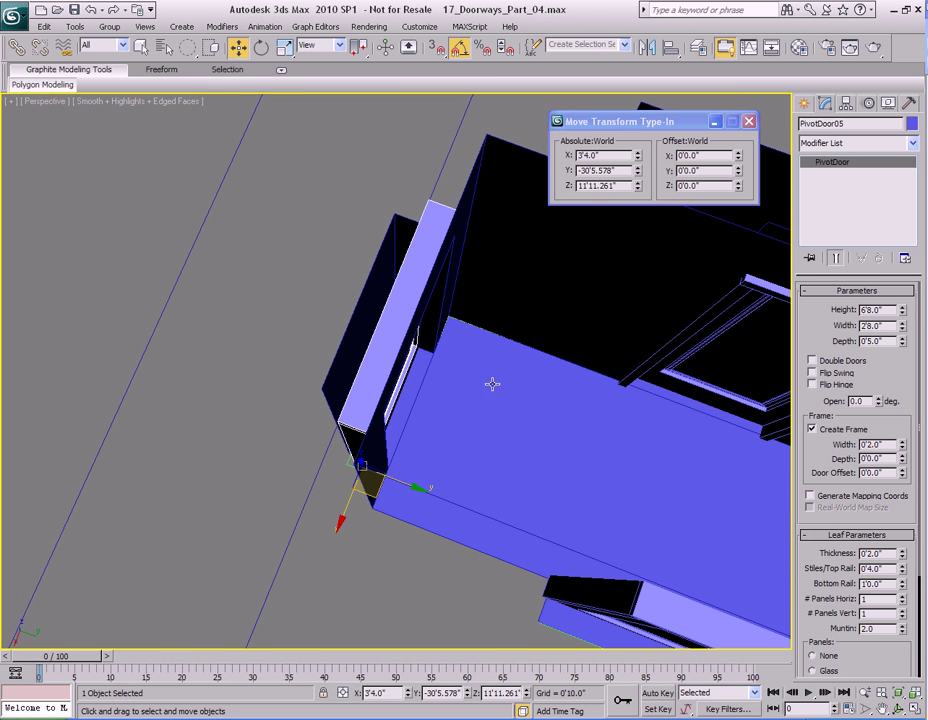
{"action": "left_click_drag", "start_coordinate": [410, 486], "coordinate": [416, 487]}
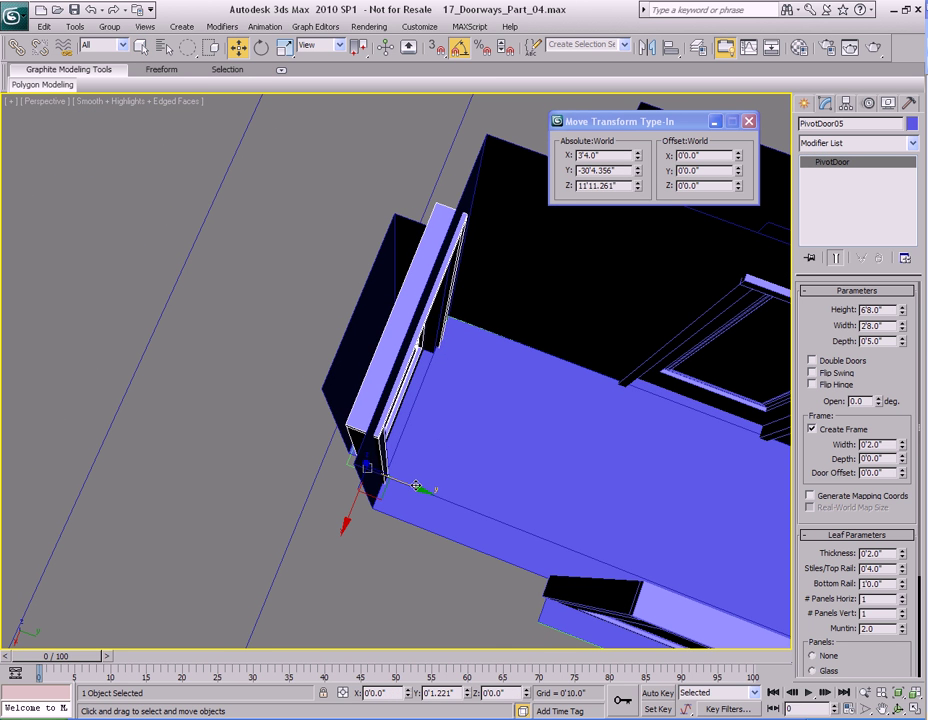
{"action": "middle_click_drag", "start_coordinate": [416, 487], "coordinate": [384, 541], "text": "alt"}
{"action": "left_click_drag", "start_coordinate": [365, 536], "coordinate": [367, 537]}
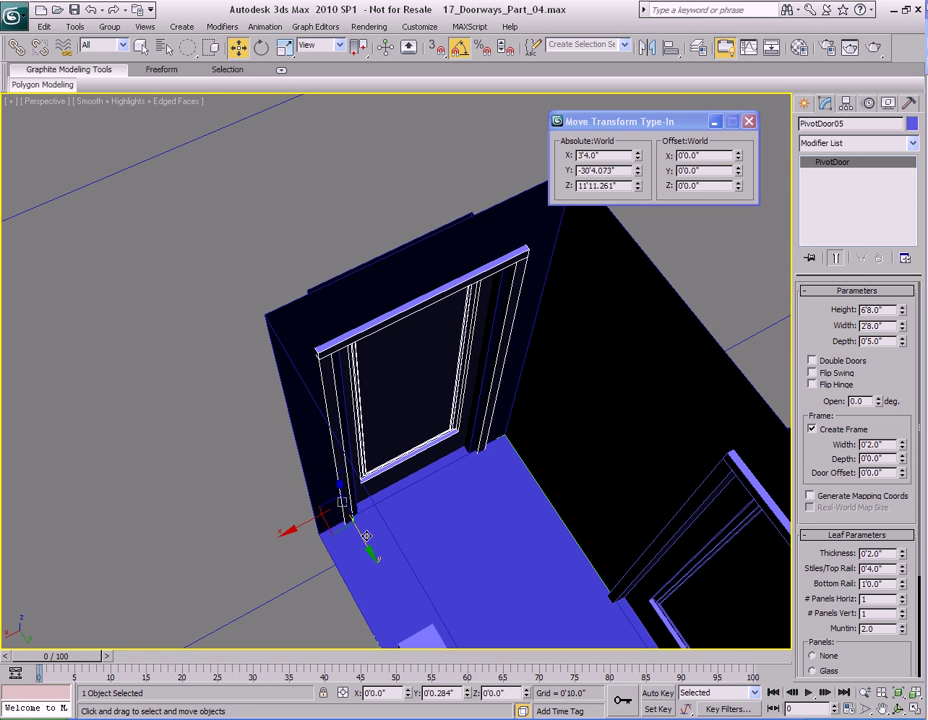
{"action": "middle_click_drag", "start_coordinate": [368, 536], "coordinate": [492, 321], "text": "alt"}
{"action": "key", "text": "q"}
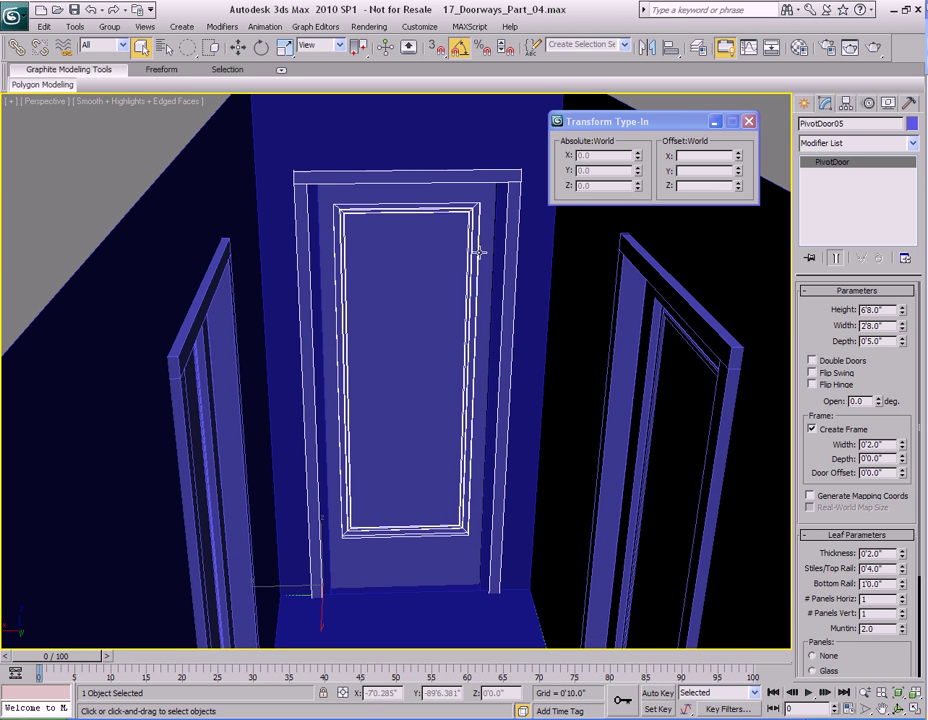
Select the two side jamb polygons of the end-wall doorway and scale them apart along X to about 114%.
{"action": "left_click", "coordinate": [536, 273]}
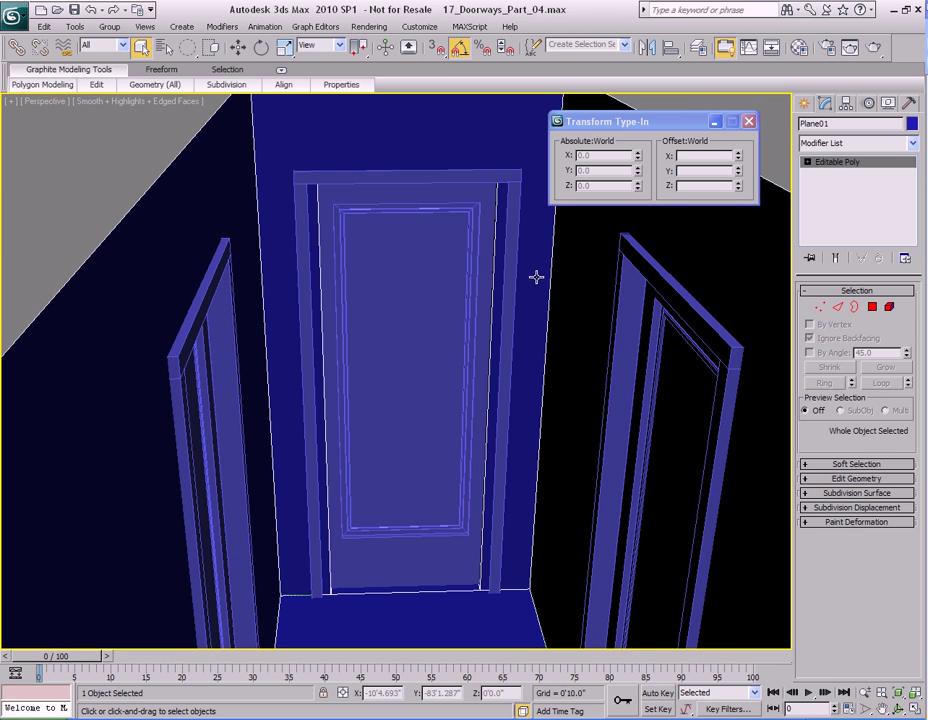
{"action": "key", "text": "4"}
{"action": "left_click", "coordinate": [516, 302]}
{"action": "middle_click_drag", "start_coordinate": [516, 302], "coordinate": [389, 296], "text": "alt"}
{"action": "left_click", "coordinate": [398, 320]}
{"action": "middle_click_drag", "start_coordinate": [439, 375], "coordinate": [565, 385], "text": "alt"}
{"action": "left_click", "coordinate": [507, 261], "text": "ctrl"}
{"action": "middle_click_drag", "start_coordinate": [622, 372], "coordinate": [313, 308], "text": "alt"}
{"action": "key", "text": "r"}
{"action": "middle_click_drag", "start_coordinate": [356, 420], "coordinate": [410, 270]}
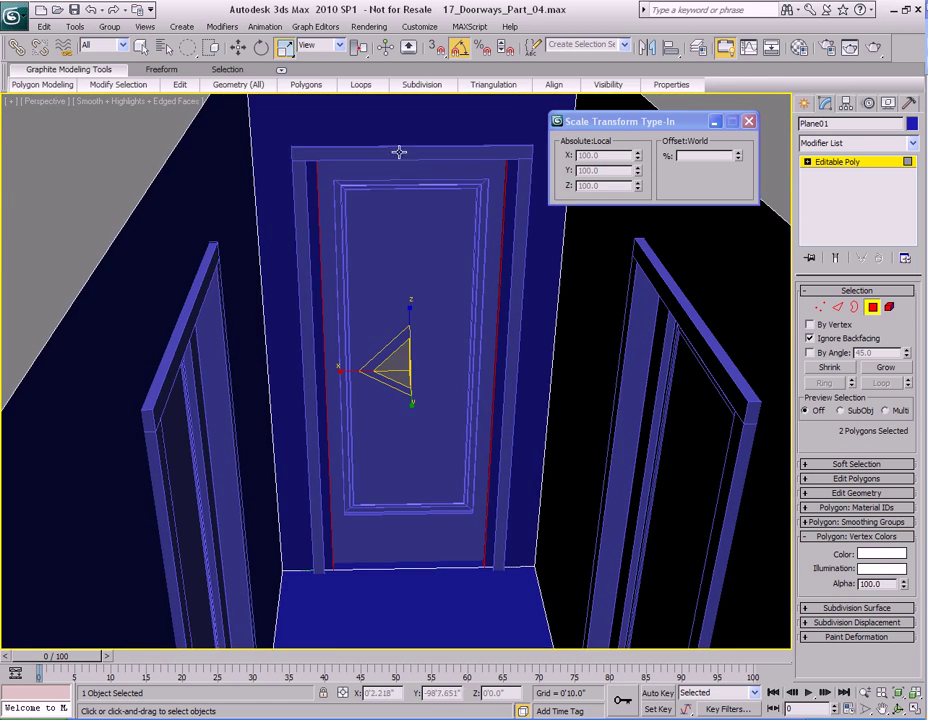
{"action": "middle_click_drag", "start_coordinate": [307, 279], "coordinate": [427, 342], "text": "alt"}
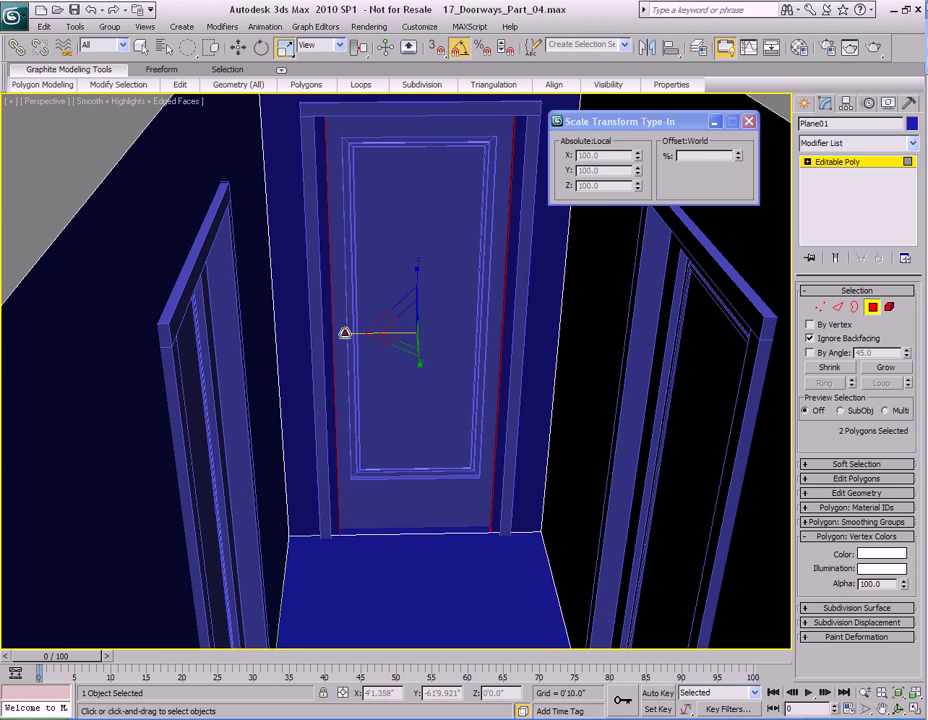
{"action": "left_click_drag", "start_coordinate": [346, 332], "coordinate": [341, 332]}
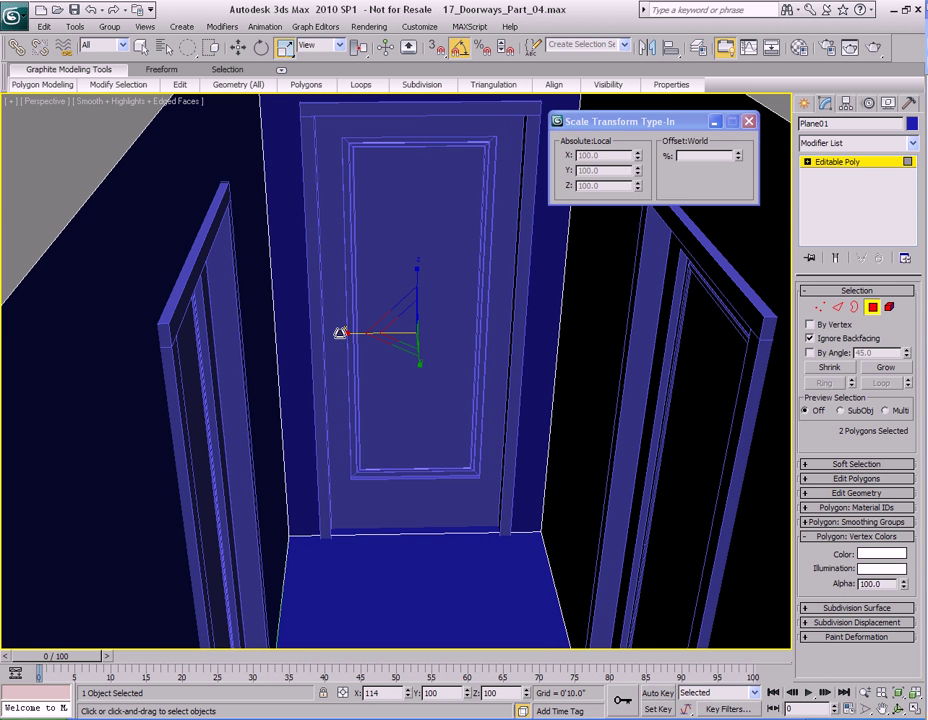
{"action": "middle_click_drag", "start_coordinate": [433, 287], "coordinate": [460, 389], "text": "alt"}
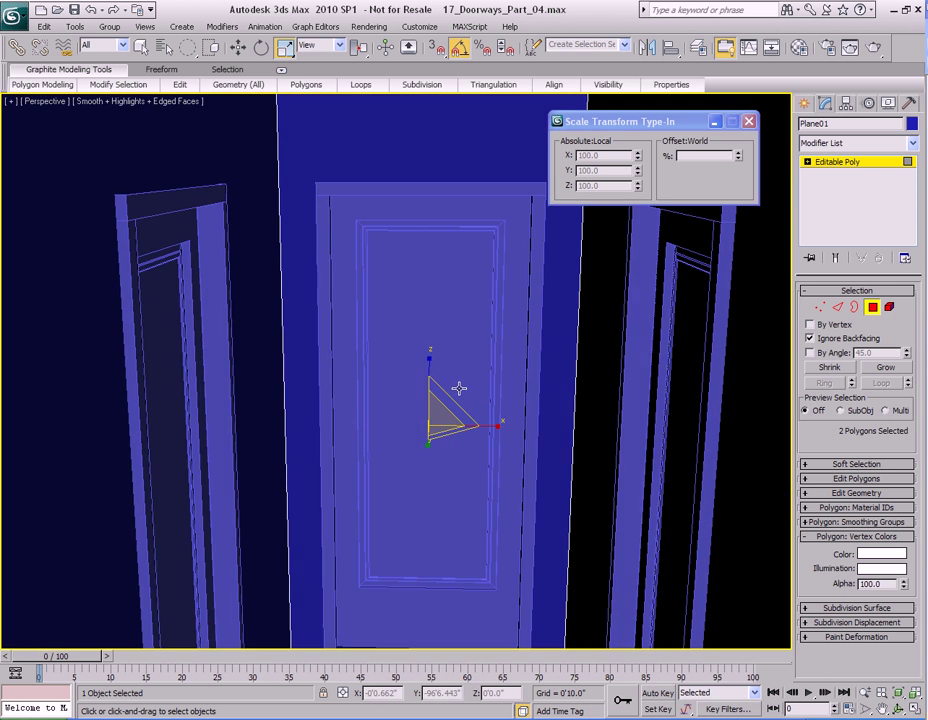
Shift the header polygon of the upper-floor doorway opening slightly toward its door frame.
{"action": "key", "text": "q"}
{"action": "middle_click_drag", "start_coordinate": [456, 315], "coordinate": [468, 428], "text": "alt"}
{"action": "left_click", "coordinate": [380, 376]}
{"action": "scroll", "coordinate": [468, 428], "scroll_direction": "down", "scroll_amount": 5}
{"action": "middle_click_drag", "start_coordinate": [494, 530], "coordinate": [447, 387]}
{"action": "middle_click_drag", "start_coordinate": [399, 360], "coordinate": [388, 411]}
{"action": "key", "text": "4"}
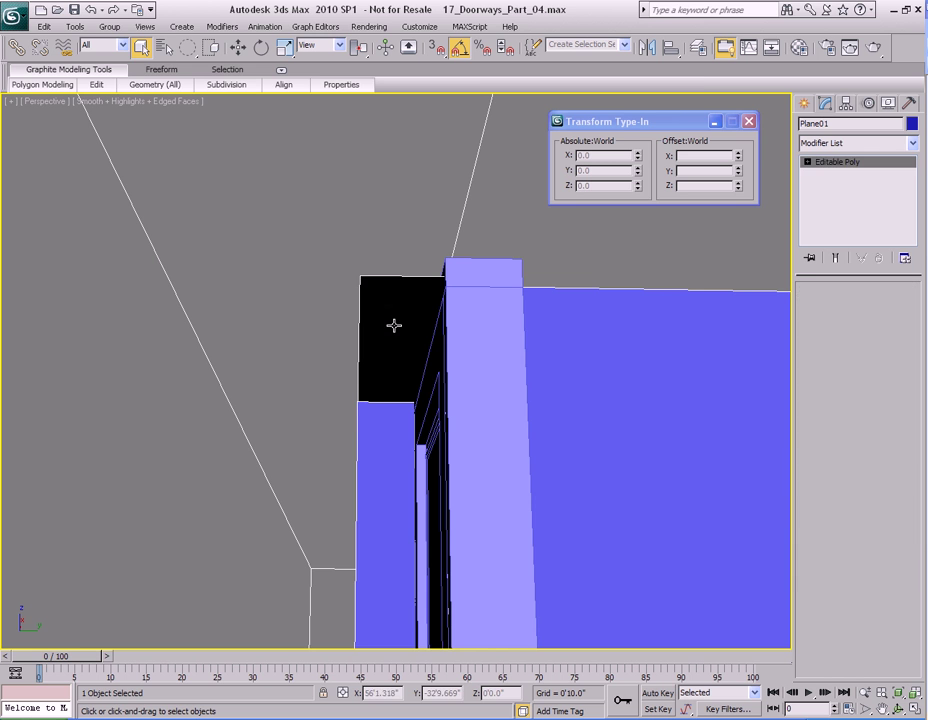
{"action": "key", "text": "4"}
{"action": "left_click", "coordinate": [394, 329]}
{"action": "key", "text": "w"}
{"action": "middle_click_drag", "start_coordinate": [458, 321], "coordinate": [252, 305], "text": "alt"}
{"action": "mouse_move", "coordinate": [221, 302]}
{"action": "left_mouse_down"}
{"action": "mouse_move", "coordinate": [228, 233]}
{"action": "mouse_move", "coordinate": [231, 296]}
{"action": "left_mouse_up"}
{"action": "middle_click_drag", "start_coordinate": [418, 438], "coordinate": [349, 469], "text": "alt"}
{"action": "key", "text": "q"}
Leave polygon editing and make a copy of an upper-floor door, PivotDoor06, outside the upper hallway.
{"action": "scroll", "coordinate": [375, 381], "scroll_direction": "down", "scroll_amount": 3}
{"action": "scroll", "coordinate": [418, 383], "scroll_direction": "down", "scroll_amount": 2}
{"action": "left_click", "coordinate": [307, 415]}
{"action": "middle_click_drag", "start_coordinate": [391, 354], "coordinate": [370, 385]}
{"action": "key", "text": "4"}
{"action": "left_click", "coordinate": [333, 411]}
{"action": "middle_click_drag", "start_coordinate": [453, 403], "coordinate": [488, 535], "text": "alt"}
{"action": "key", "text": "w"}
{"action": "left_click_drag", "start_coordinate": [243, 333], "coordinate": [612, 520], "text": "shift"}
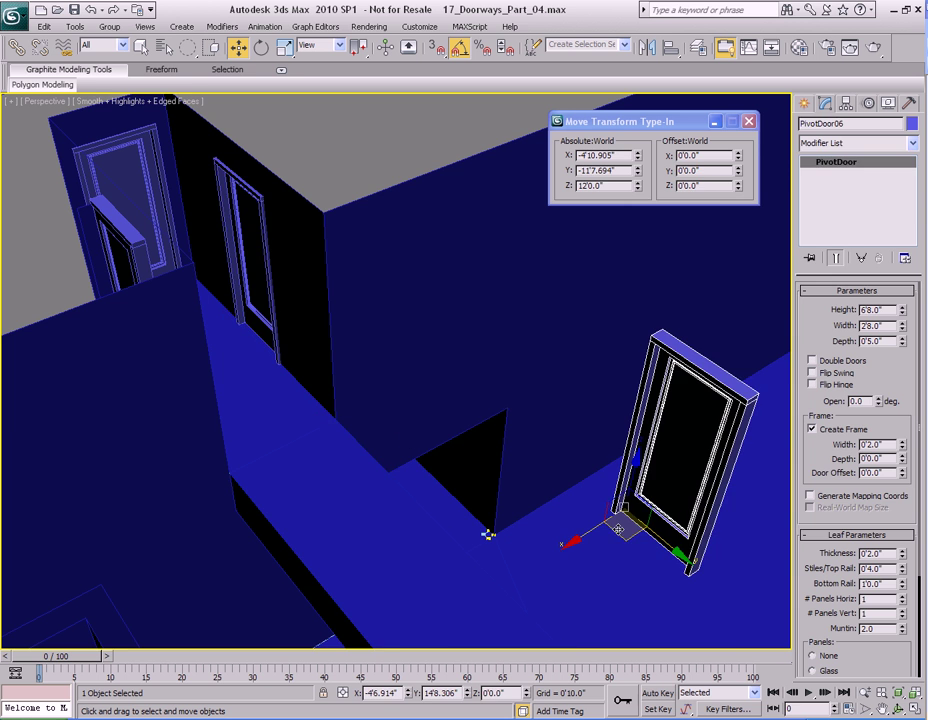
{"action": "left_click", "coordinate": [472, 427]}
Move the new door copy down into the ground-floor hallway, to about X 2'4", Y 2'3", Z 0'9".
{"action": "middle_click_drag", "start_coordinate": [659, 557], "coordinate": [639, 537]}
{"action": "middle_click_drag", "start_coordinate": [472, 520], "coordinate": [374, 388], "text": "alt"}
{"action": "left_click_drag", "start_coordinate": [311, 320], "coordinate": [505, 561]}
{"action": "middle_click_drag", "start_coordinate": [505, 561], "coordinate": [375, 379]}
{"action": "scroll", "coordinate": [517, 343], "scroll_direction": "up", "scroll_amount": 2}
{"action": "left_click_drag", "start_coordinate": [219, 373], "coordinate": [505, 444]}
{"action": "middle_click_drag", "start_coordinate": [379, 339], "coordinate": [383, 343]}
{"action": "scroll", "coordinate": [402, 416], "scroll_direction": "down", "scroll_amount": 5}
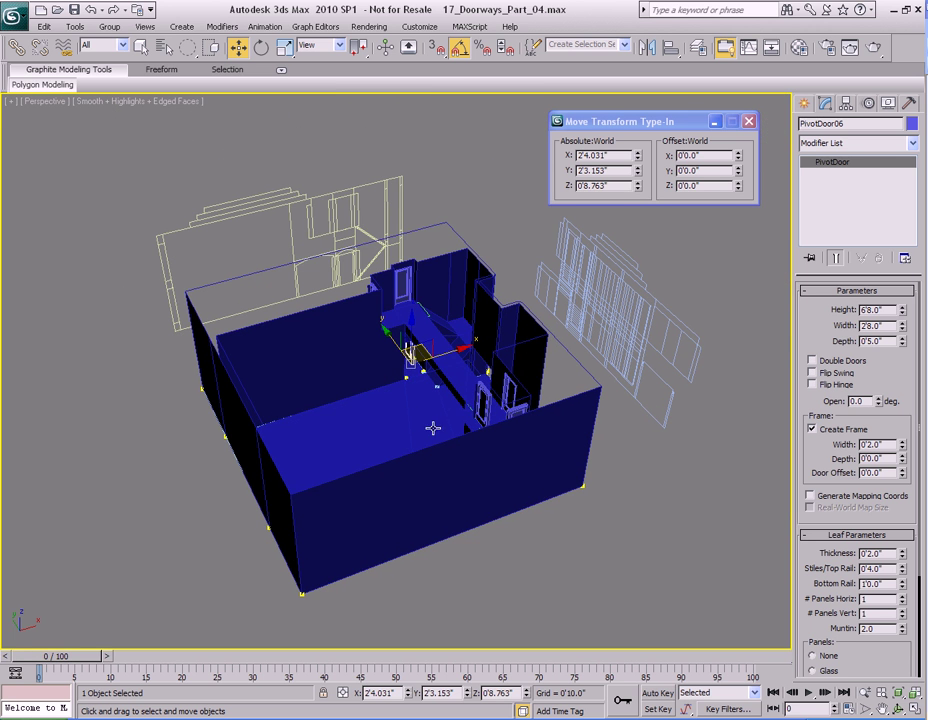
Select four outer wall polygons of the building and hide them to open up the view inside.
{"action": "middle_click_drag", "start_coordinate": [431, 427], "coordinate": [431, 402]}
{"action": "left_click", "coordinate": [418, 452]}
{"action": "left_click", "coordinate": [336, 483]}
{"action": "middle_click_drag", "start_coordinate": [336, 483], "coordinate": [566, 426], "text": "alt"}
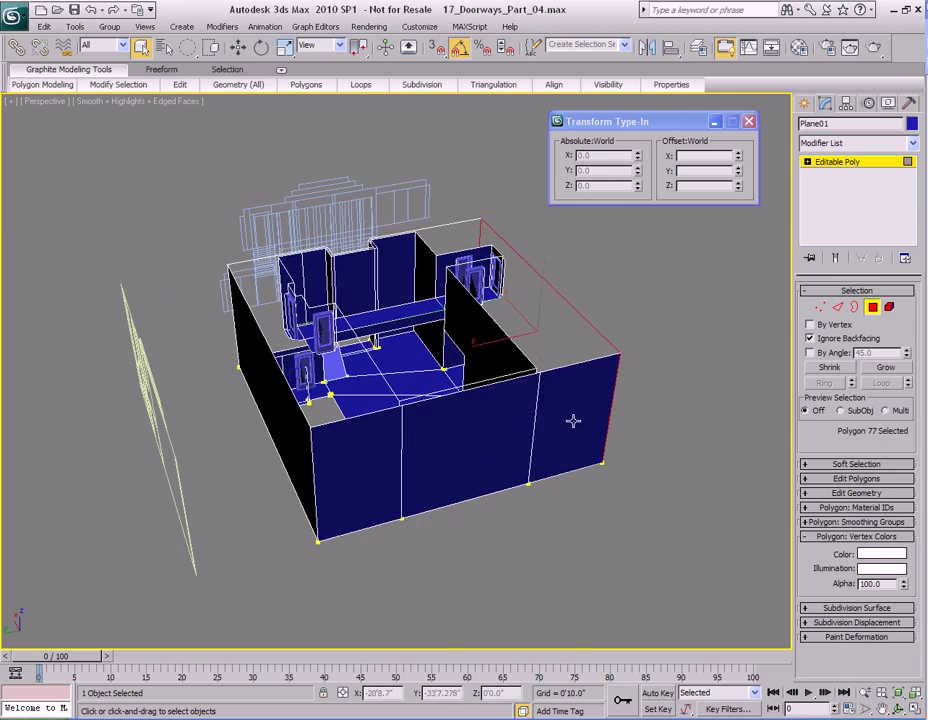
{"action": "left_click", "coordinate": [566, 426], "text": "ctrl"}
{"action": "left_click", "coordinate": [356, 460], "text": "ctrl"}
{"action": "middle_click_drag", "start_coordinate": [180, 459], "coordinate": [520, 408], "text": "alt"}
{"action": "left_click", "coordinate": [520, 408], "text": "ctrl"}
{"action": "middle_click_drag", "start_coordinate": [410, 451], "coordinate": [416, 375], "text": "alt"}
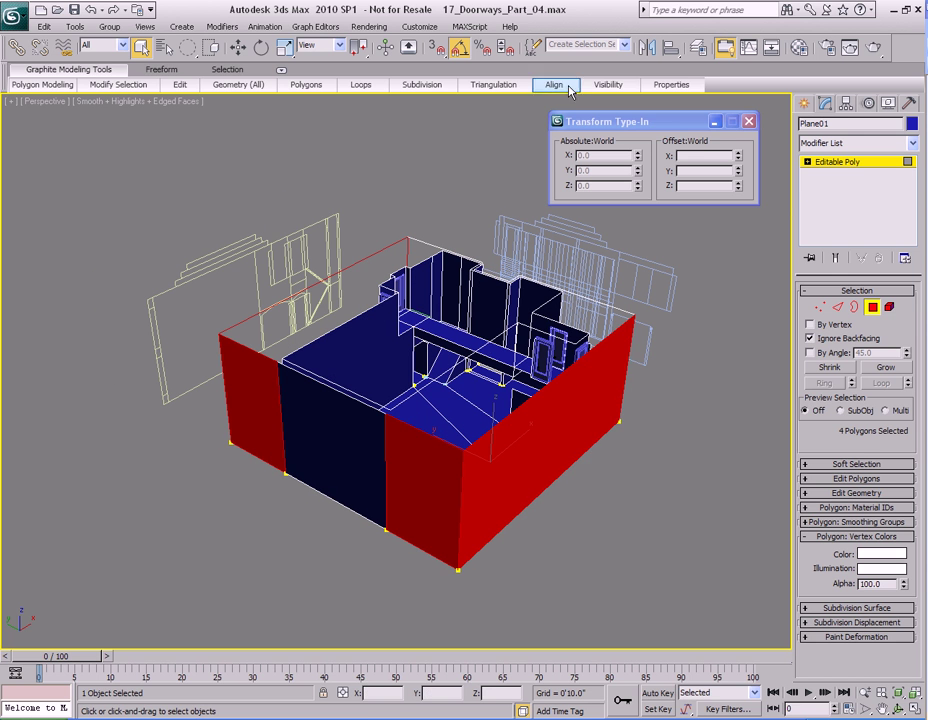
{"action": "mouse_move", "coordinate": [608, 84]}
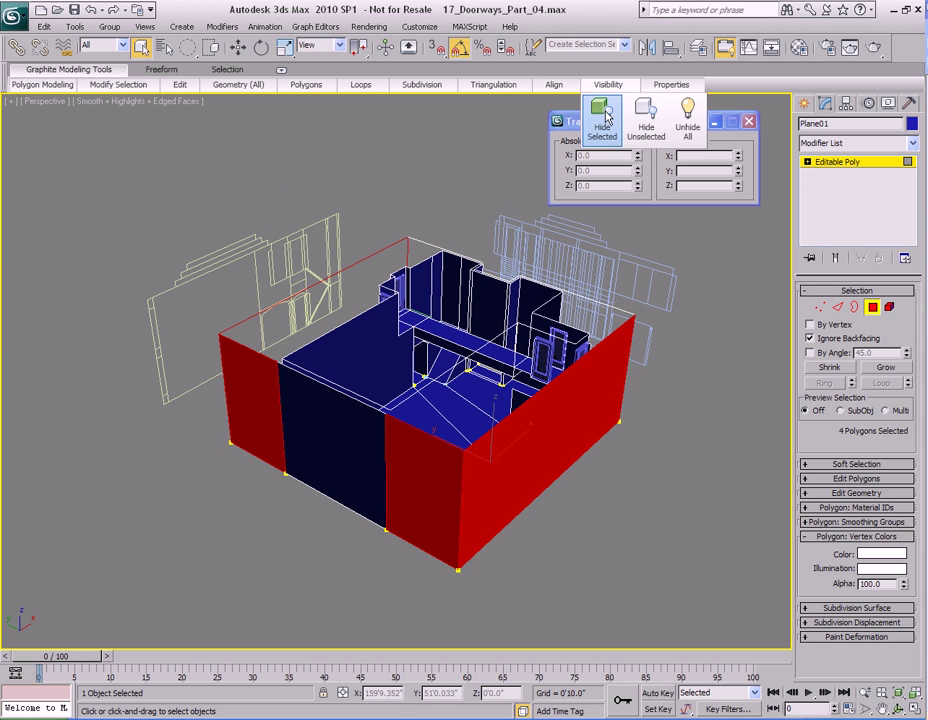
{"action": "left_click", "coordinate": [605, 117]}
Leave polygon editing and enable the See-Through display property for the building object Plane01.
{"action": "middle_click_drag", "start_coordinate": [476, 379], "coordinate": [486, 381], "text": "alt"}
{"action": "scroll", "coordinate": [486, 381], "scroll_direction": "up", "scroll_amount": 3}
{"action": "key", "text": "4"}
{"action": "scroll", "coordinate": [491, 386], "scroll_direction": "up", "scroll_amount": 6}
{"action": "middle_click_drag", "start_coordinate": [541, 411], "coordinate": [292, 336], "text": "alt"}
{"action": "scroll", "coordinate": [520, 381], "scroll_direction": "up", "scroll_amount": 6}
{"action": "scroll", "coordinate": [357, 337], "scroll_direction": "down", "scroll_amount": 3}
{"action": "middle_click_drag", "start_coordinate": [440, 345], "coordinate": [464, 333]}
{"action": "middle_click_drag", "start_coordinate": [582, 390], "coordinate": [538, 343]}
{"action": "middle_click_drag", "start_coordinate": [441, 245], "coordinate": [408, 270]}
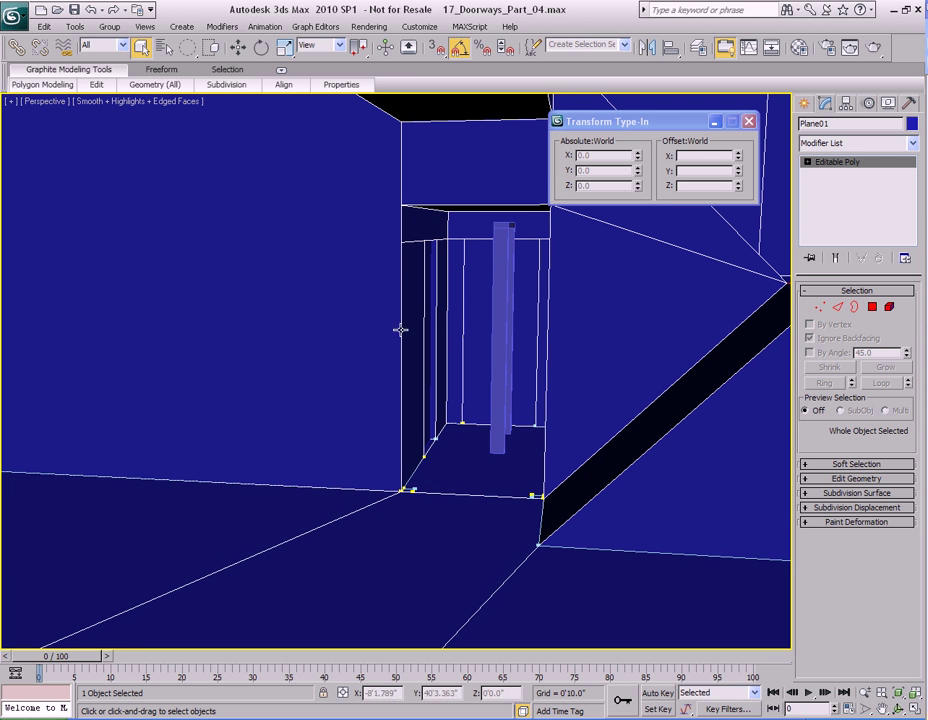
{"action": "right_click", "coordinate": [293, 242]}
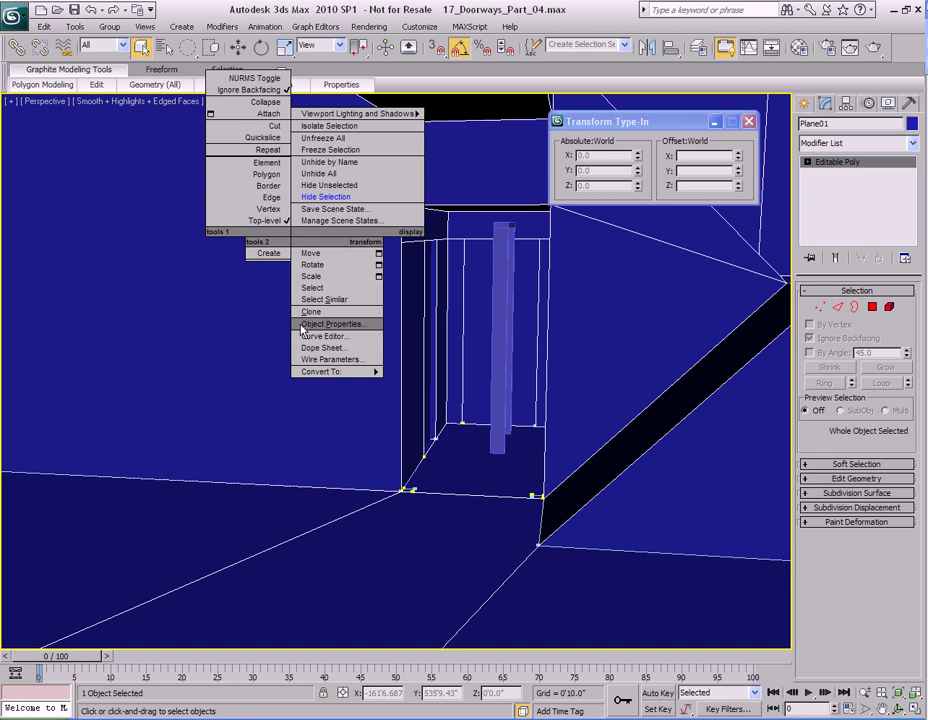
{"action": "left_click", "coordinate": [340, 324]}
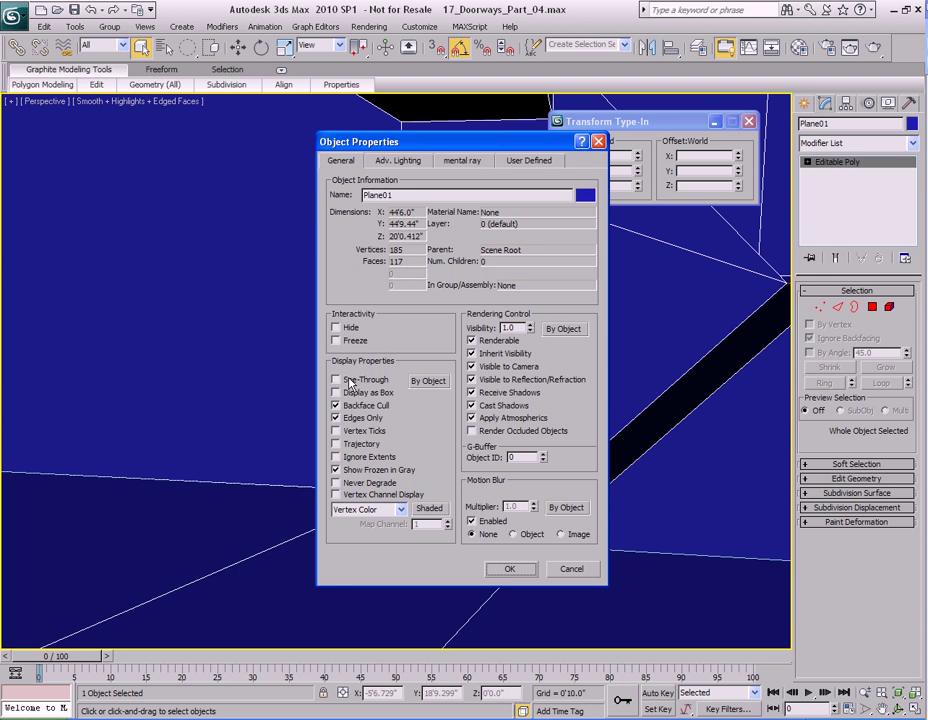
{"action": "left_click", "coordinate": [509, 568]}
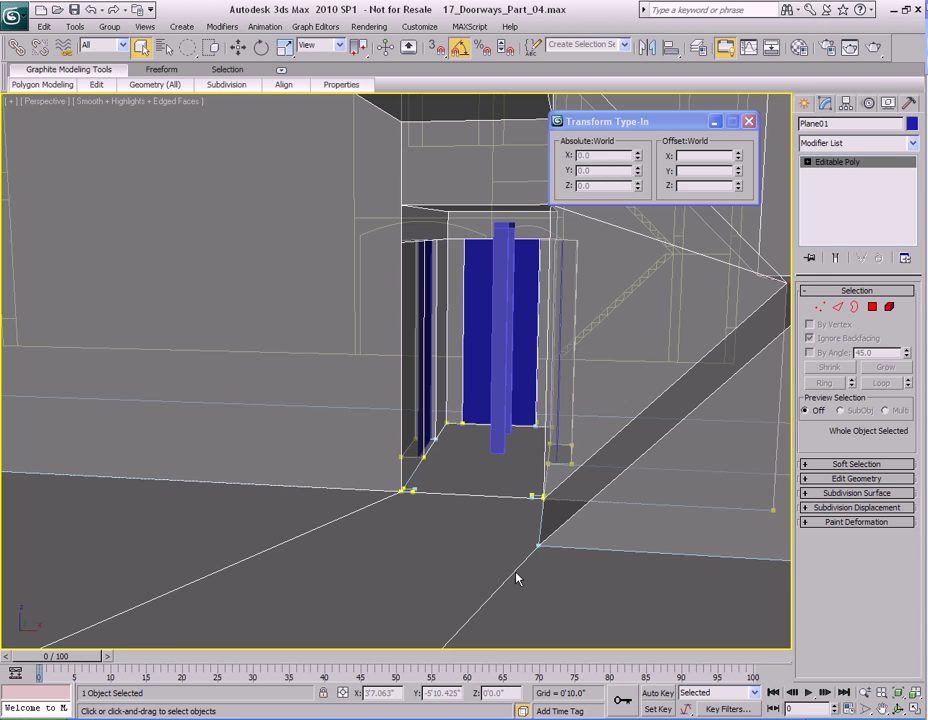
{"action": "middle_click_drag", "start_coordinate": [450, 354], "coordinate": [481, 362]}
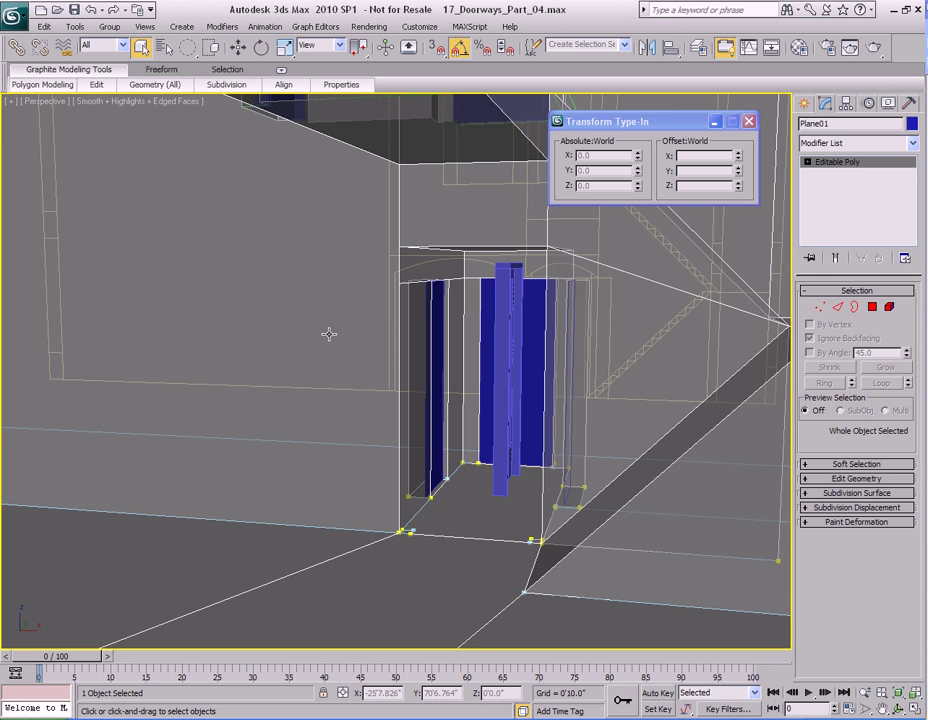
Toggle the building's see-through display off and on several times, ending with it on.
{"action": "key", "text": "alt+x"}
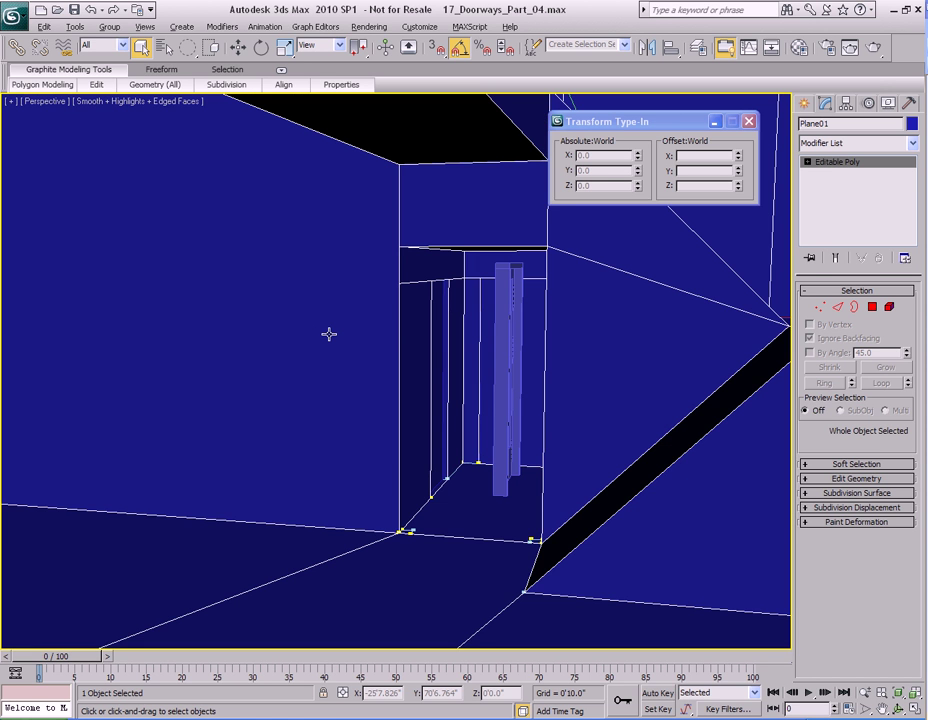
{"action": "key", "text": "alt+x"}
{"action": "key", "text": "alt+x"}
{"action": "key", "text": "alt+x"}
{"action": "key", "text": "alt+x"}
{"action": "key", "text": "alt+x"}
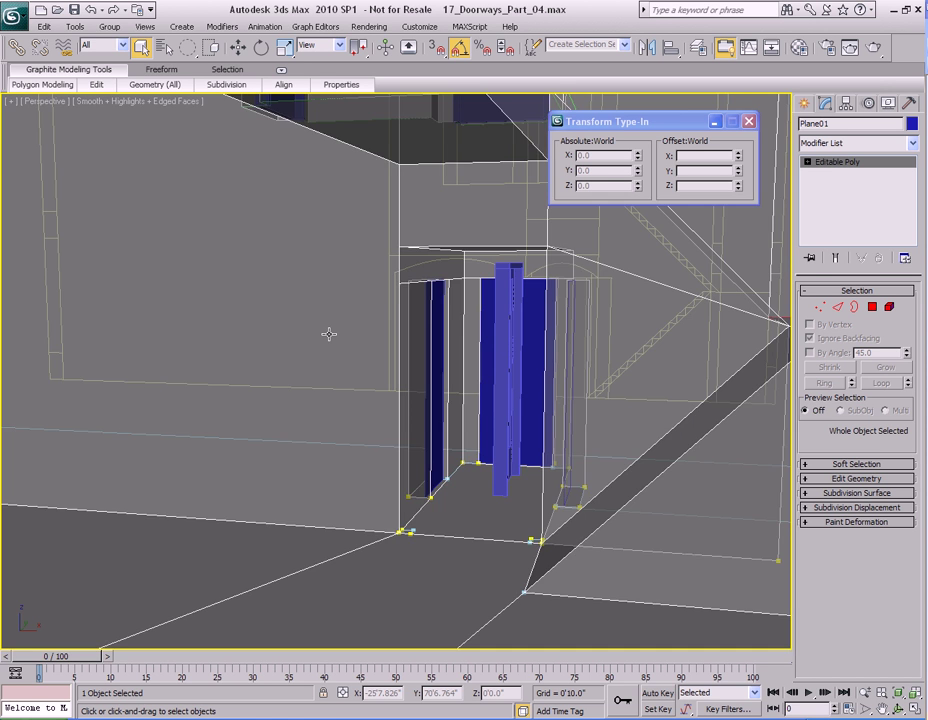
{"action": "key", "text": "alt+x"}
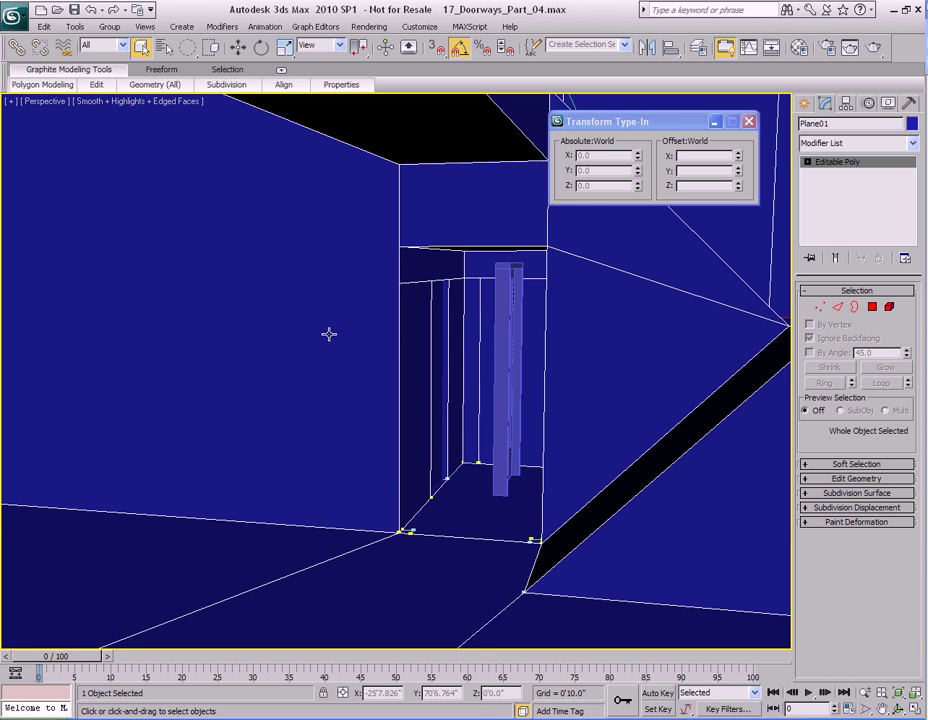
{"action": "key", "text": "alt+x"}
{"action": "key", "text": "alt+x"}
{"action": "middle_click_drag", "start_coordinate": [329, 334], "coordinate": [474, 355], "text": "alt"}
{"action": "key", "text": "alt+x"}
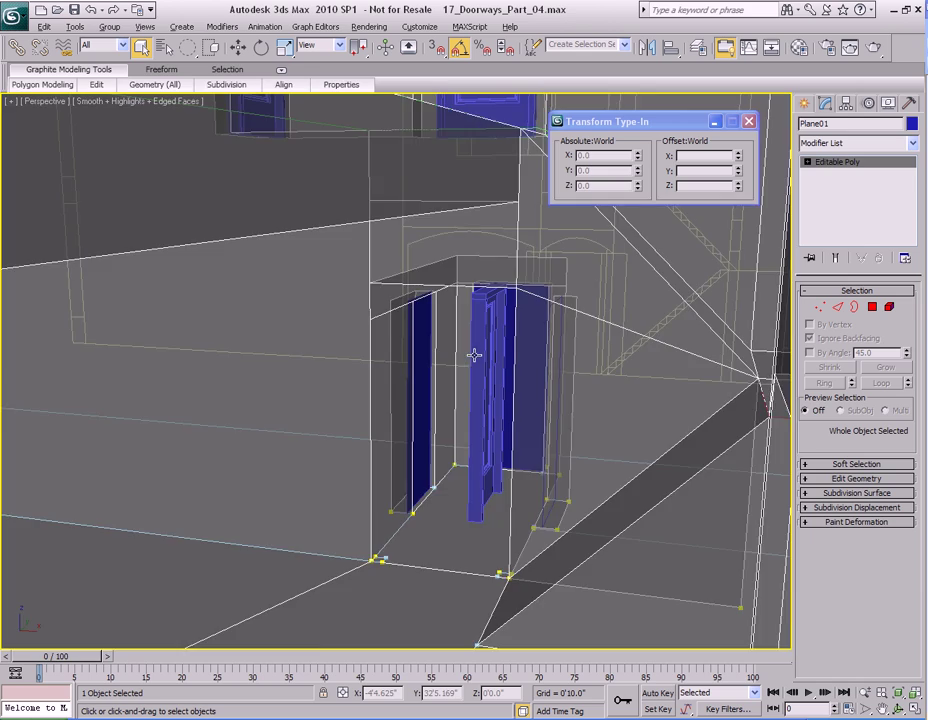
Align the ground-floor door copy PivotDoor06 to the placeholder panel in the hallway's side wall.
{"action": "middle_click_drag", "start_coordinate": [409, 347], "coordinate": [427, 300], "text": "alt"}
{"action": "scroll", "coordinate": [600, 362], "scroll_direction": "up", "scroll_amount": 4}
{"action": "scroll", "coordinate": [497, 310], "scroll_direction": "up", "scroll_amount": 3}
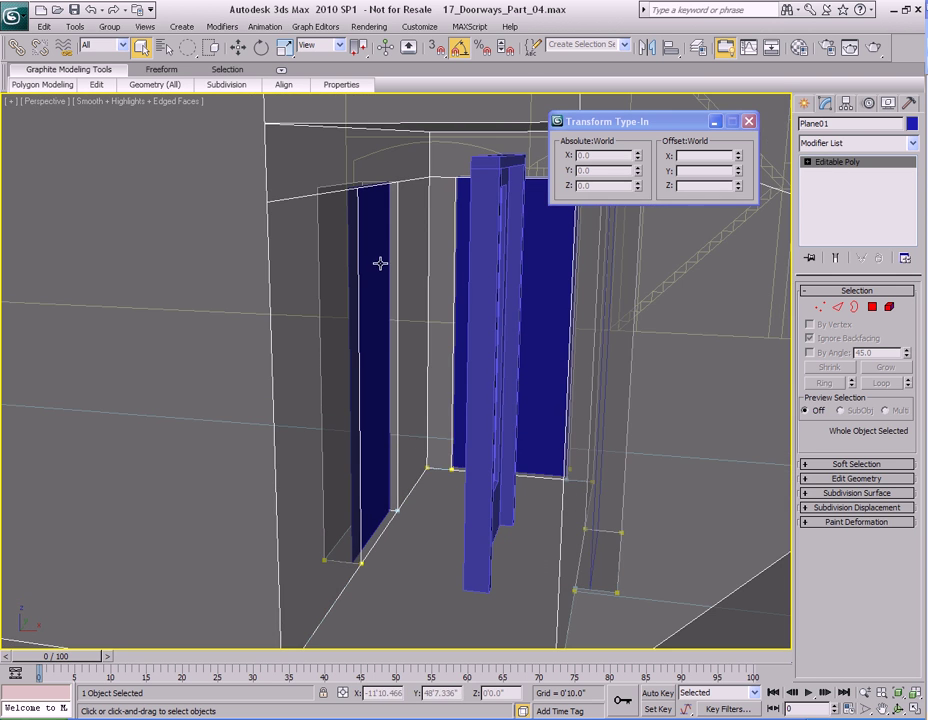
{"action": "left_click", "coordinate": [512, 291]}
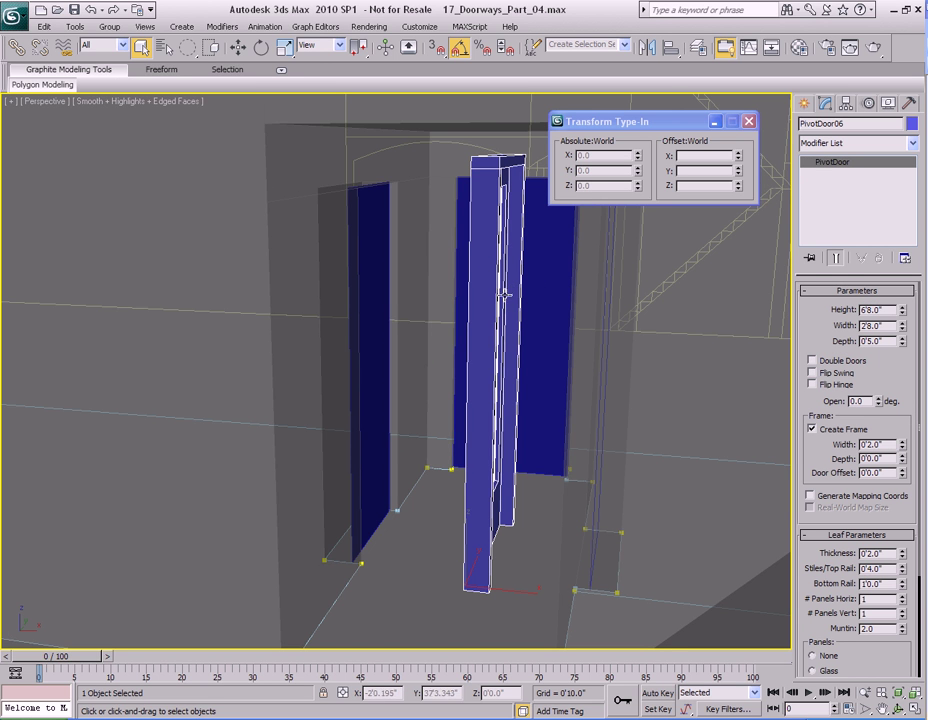
{"action": "left_click", "coordinate": [672, 50]}
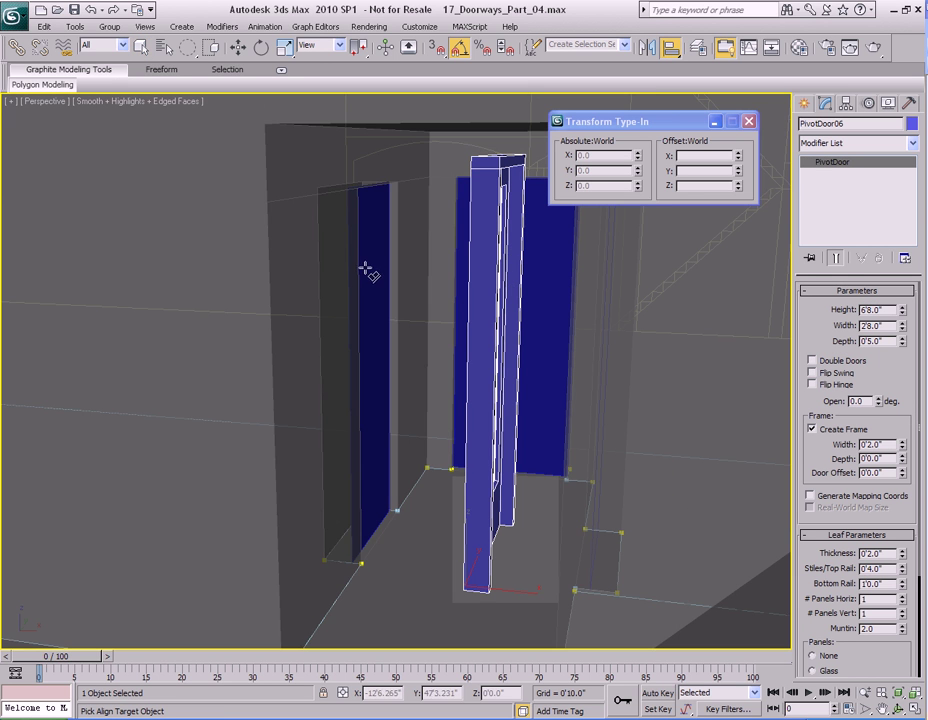
{"action": "left_click", "coordinate": [373, 290]}
{"action": "left_click", "coordinate": [481, 486]}
Set the ground-floor door's absolute Z position to 0 so its frame sits on the floor.
{"action": "key", "text": "w"}
{"action": "middle_click_drag", "start_coordinate": [481, 485], "coordinate": [472, 437], "text": "alt"}
{"action": "scroll", "coordinate": [472, 437], "scroll_direction": "up", "scroll_amount": 6}
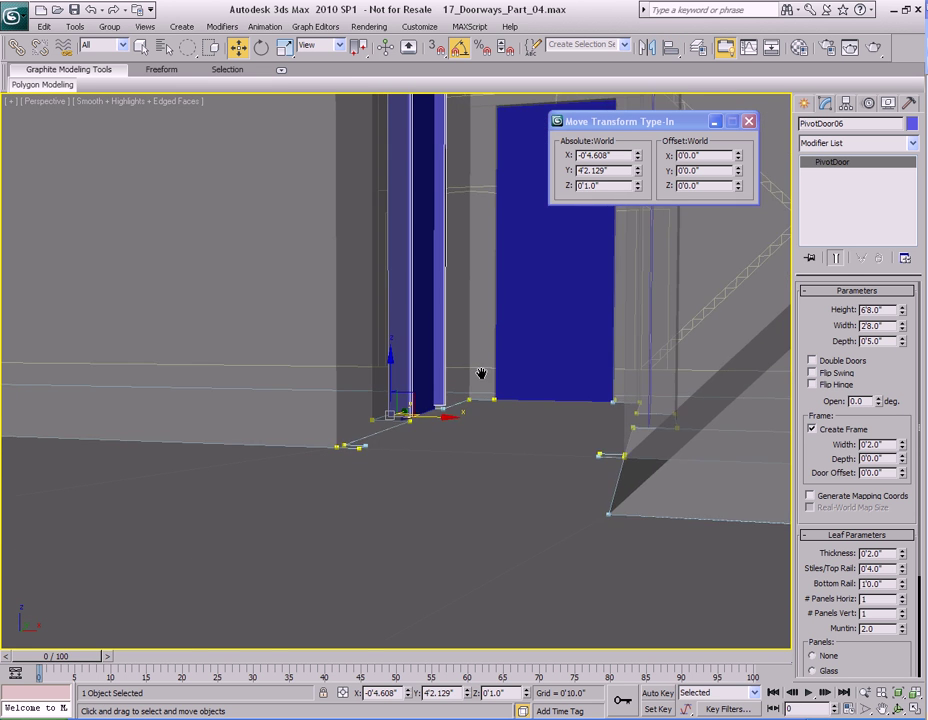
{"action": "middle_click_drag", "start_coordinate": [534, 387], "coordinate": [538, 366], "text": "alt"}
{"action": "middle_click_drag", "start_coordinate": [469, 453], "coordinate": [525, 409], "text": "alt"}
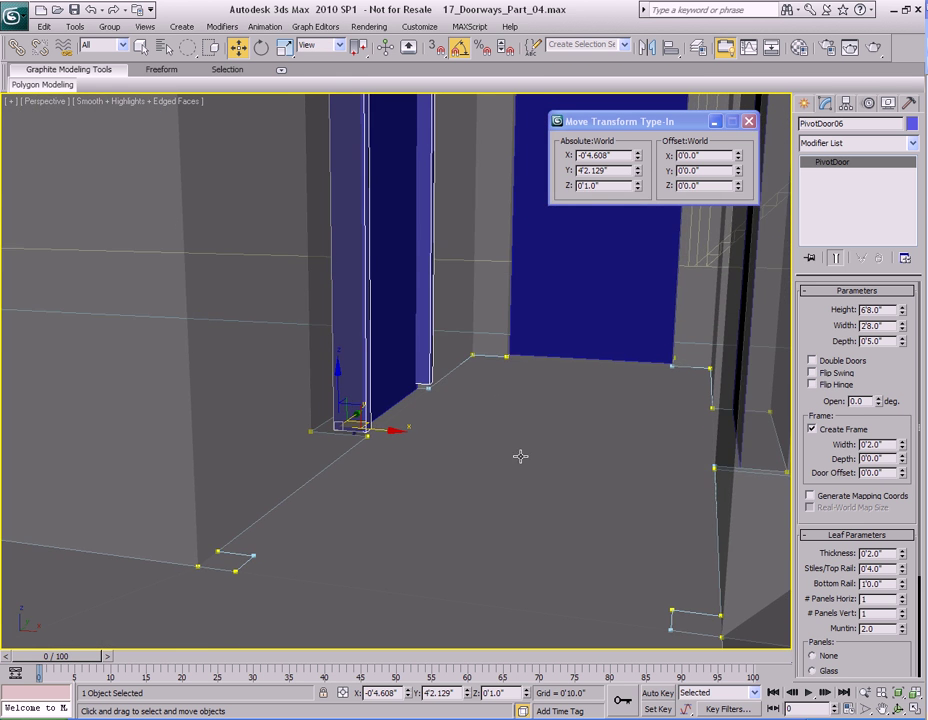
{"action": "double_click", "coordinate": [618, 186]}
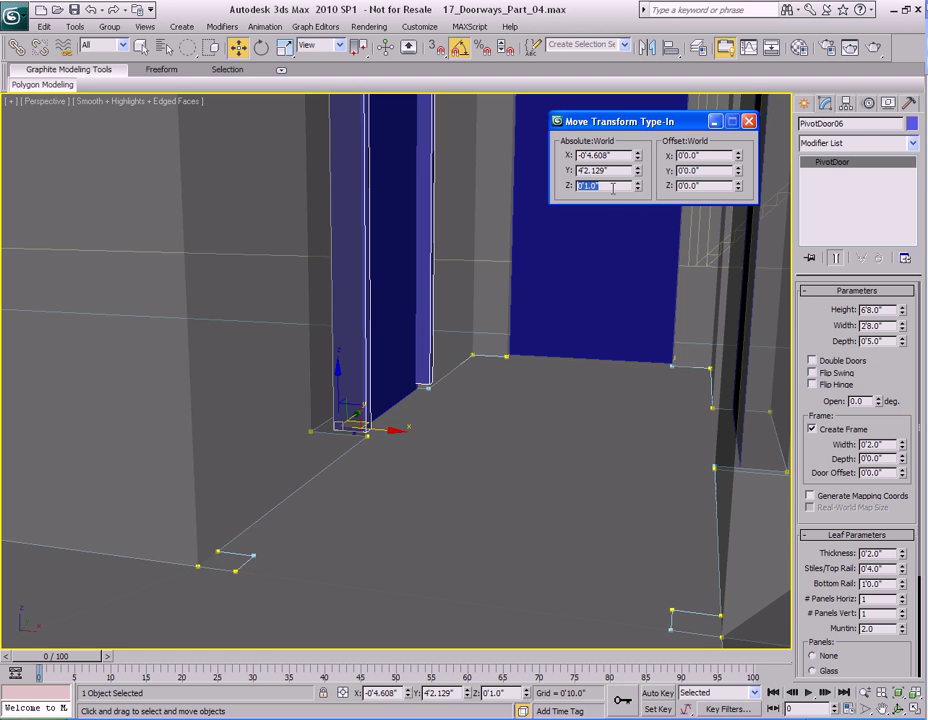
{"action": "key", "text": "Return"}
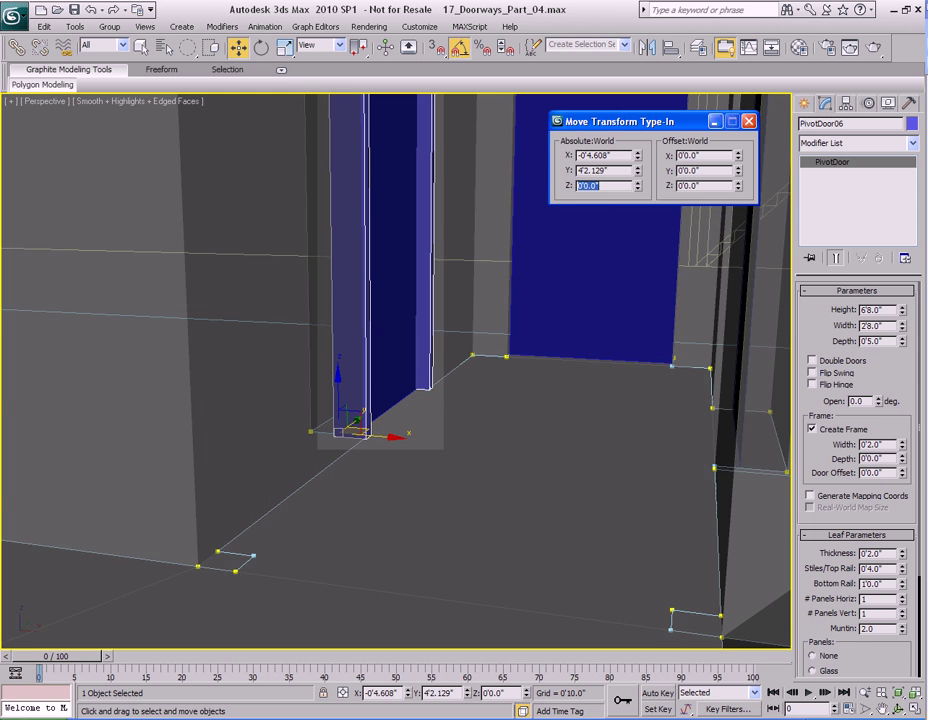
{"action": "middle_click_drag", "start_coordinate": [533, 291], "coordinate": [451, 461], "text": "alt"}
{"action": "key", "text": "q"}
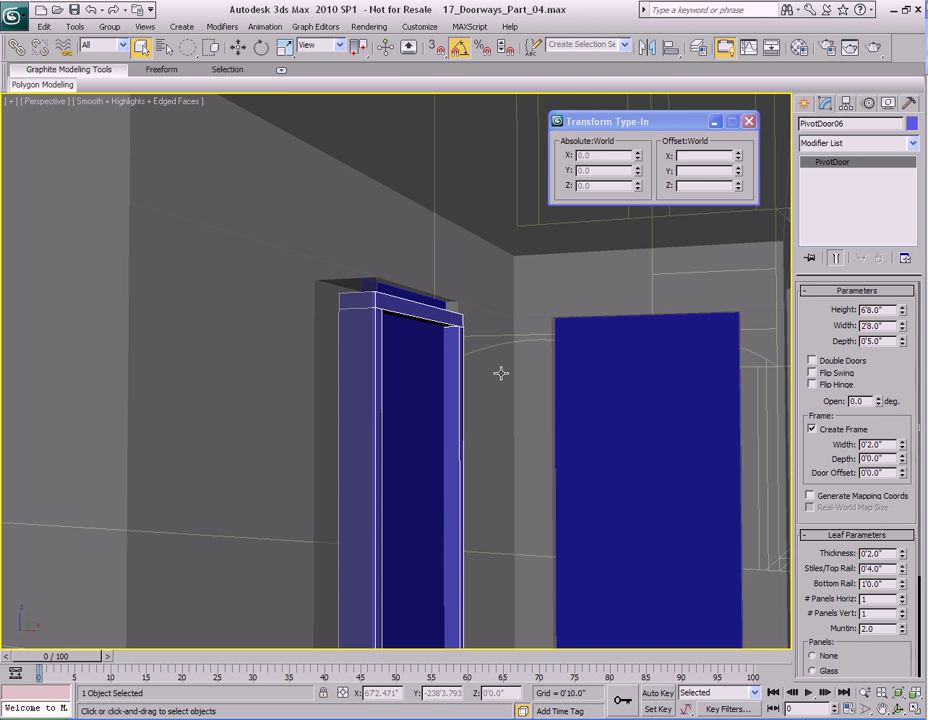
Turn off the building's see-through display and delete the placeholder panel Object06 covering the ground-floor door.
{"action": "left_click", "coordinate": [488, 432]}
{"action": "key", "text": "alt+x"}
{"action": "mouse_move", "coordinate": [495, 408]}
{"action": "middle_mouse_down", "text": "alt"}
{"action": "mouse_move", "coordinate": [483, 447]}
{"action": "mouse_move", "coordinate": [490, 418]}
{"action": "middle_mouse_up", "text": "alt"}
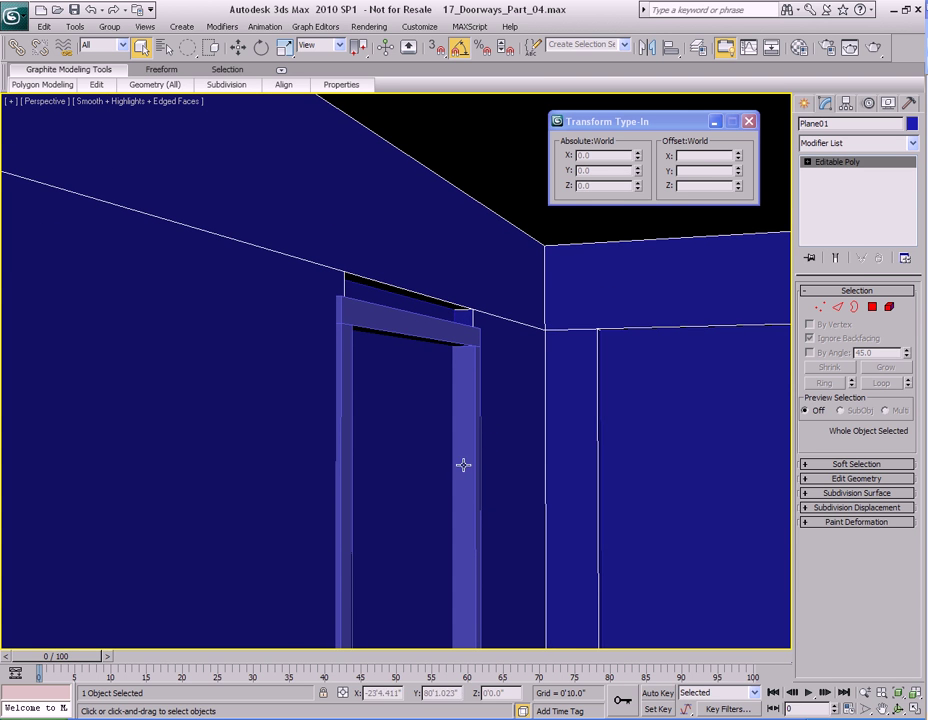
{"action": "left_click", "coordinate": [404, 414]}
{"action": "middle_click_drag", "start_coordinate": [404, 414], "coordinate": [451, 421], "text": "alt"}
{"action": "middle_click_drag", "start_coordinate": [448, 422], "coordinate": [443, 429], "text": "alt"}
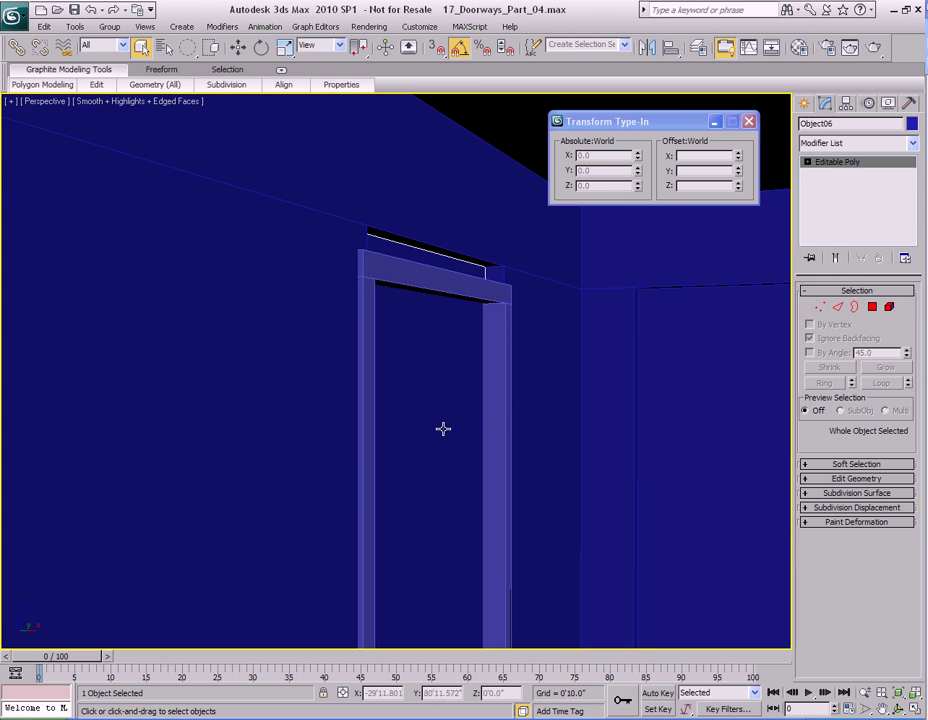
{"action": "key", "text": "Delete"}
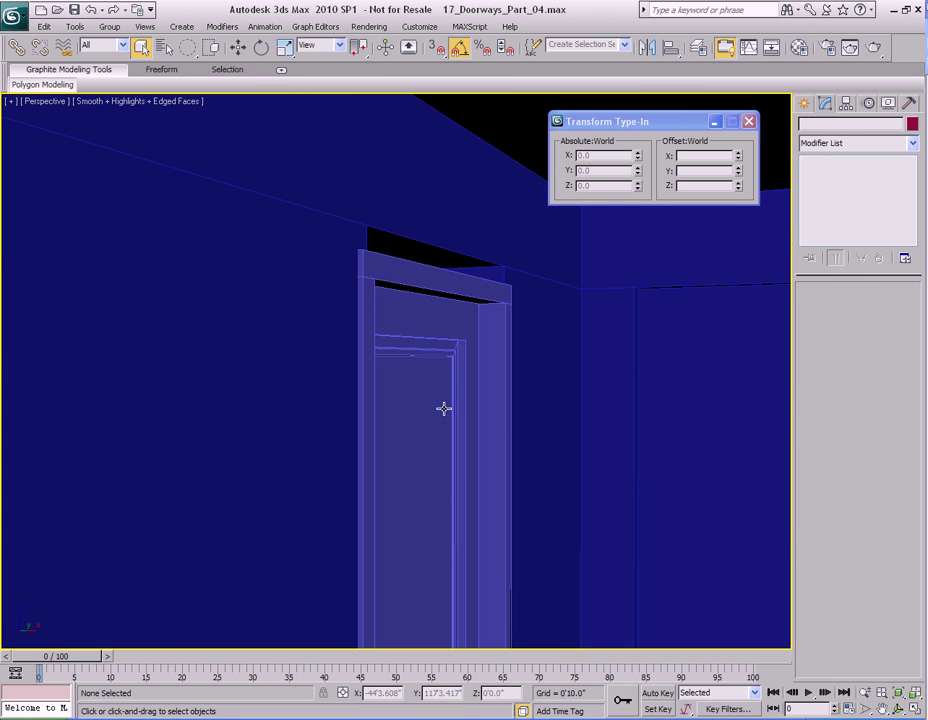
Examine how the top of the ground-floor door frame fits its wall opening and check the neighbouring doorway in the hallway.
{"action": "left_click", "coordinate": [488, 372]}
{"action": "middle_click_drag", "start_coordinate": [472, 499], "coordinate": [476, 412]}
{"action": "middle_click_drag", "start_coordinate": [451, 458], "coordinate": [478, 461], "text": "alt"}
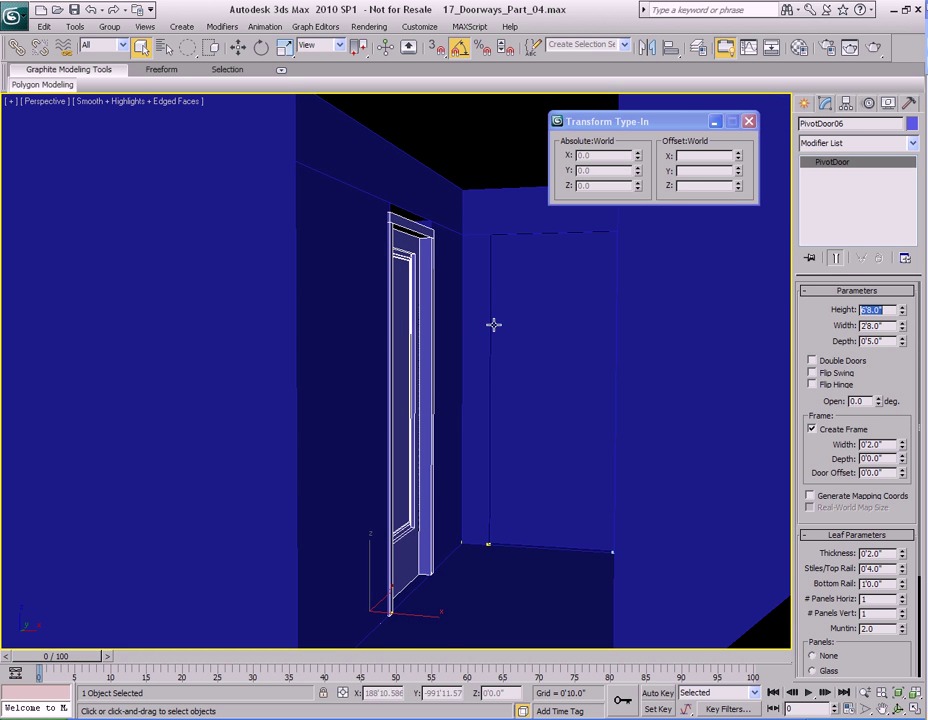
{"action": "middle_click_drag", "start_coordinate": [479, 284], "coordinate": [478, 338]}
{"action": "scroll", "coordinate": [478, 340], "scroll_direction": "up", "scroll_amount": 2}
{"action": "left_click", "coordinate": [479, 256]}
{"action": "middle_click_drag", "start_coordinate": [485, 271], "coordinate": [478, 345]}
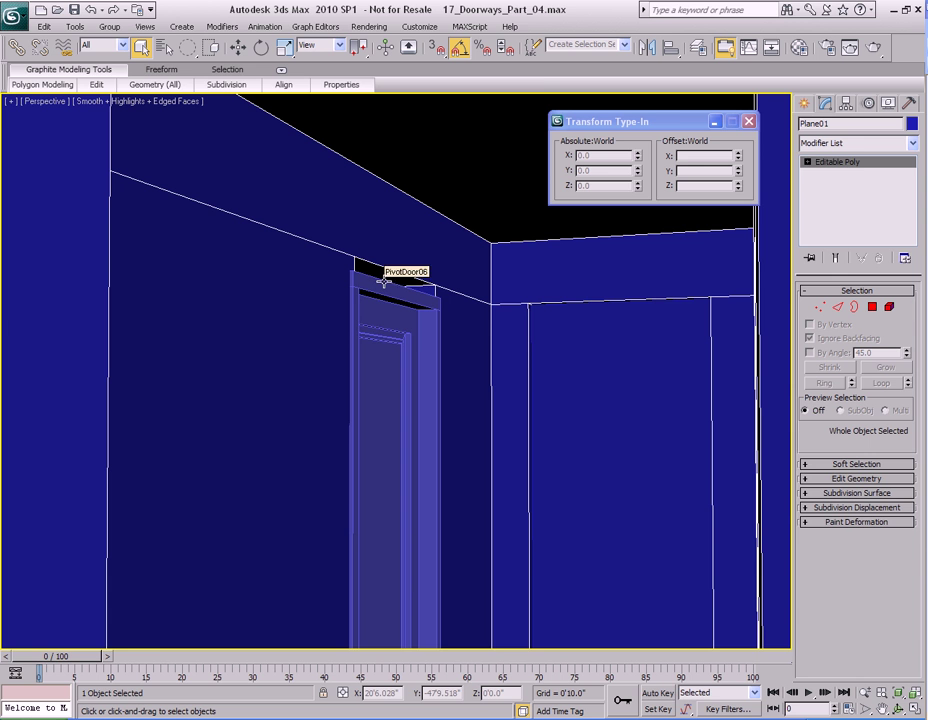
{"action": "middle_click_drag", "start_coordinate": [390, 289], "coordinate": [569, 319]}
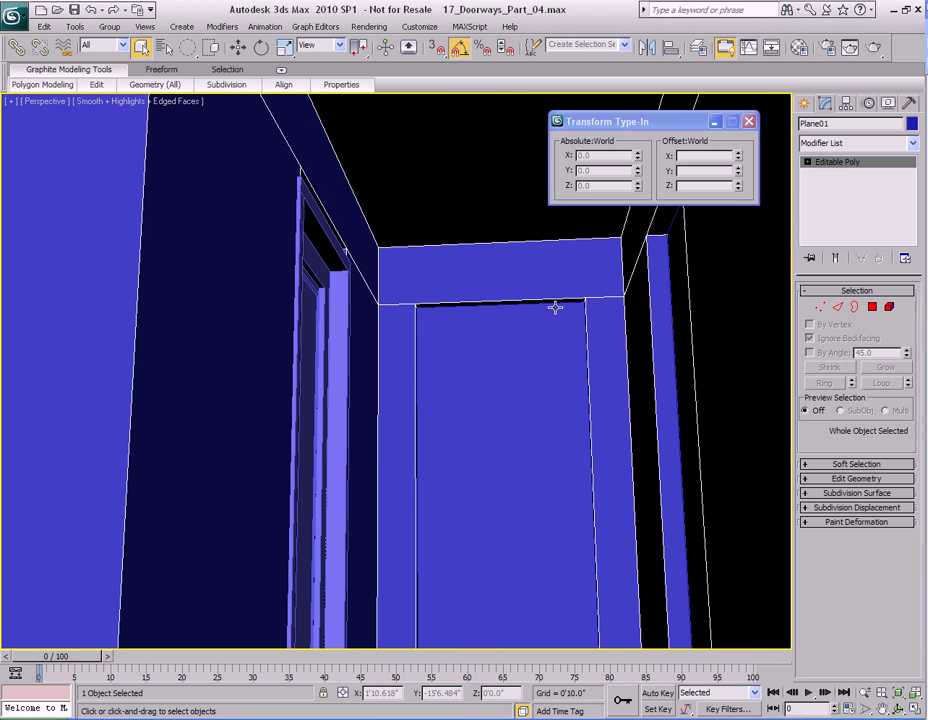
{"action": "scroll", "coordinate": [524, 329], "scroll_direction": "down", "scroll_amount": 5}
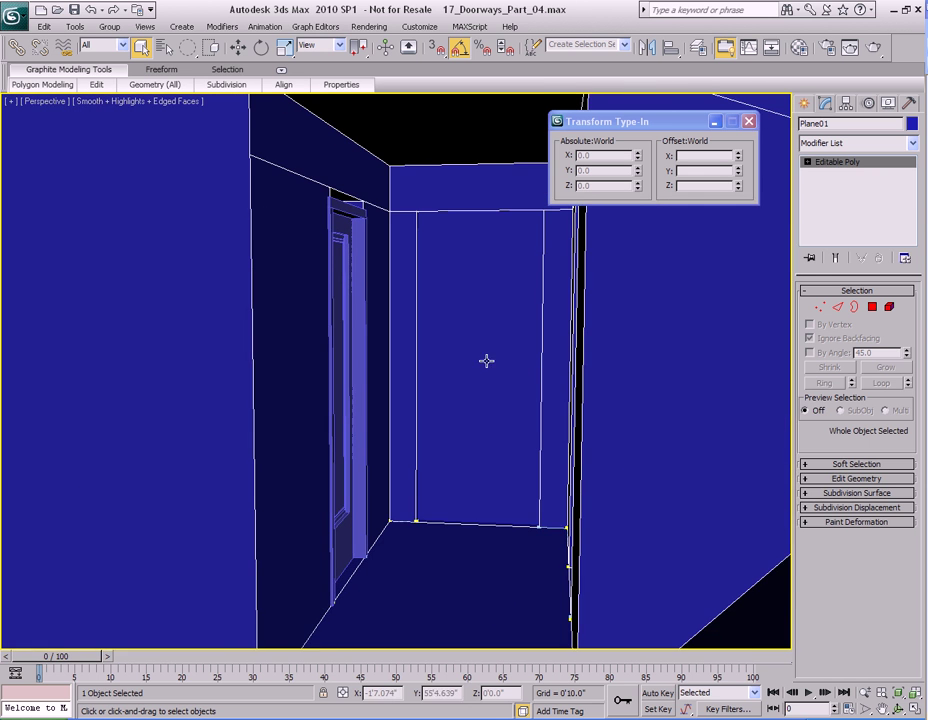
Copy the side-wall door PivotDoor06 into the middle of the hallway as a separate copy named PivotDoor07.
{"action": "middle_click_drag", "start_coordinate": [357, 321], "coordinate": [472, 279]}
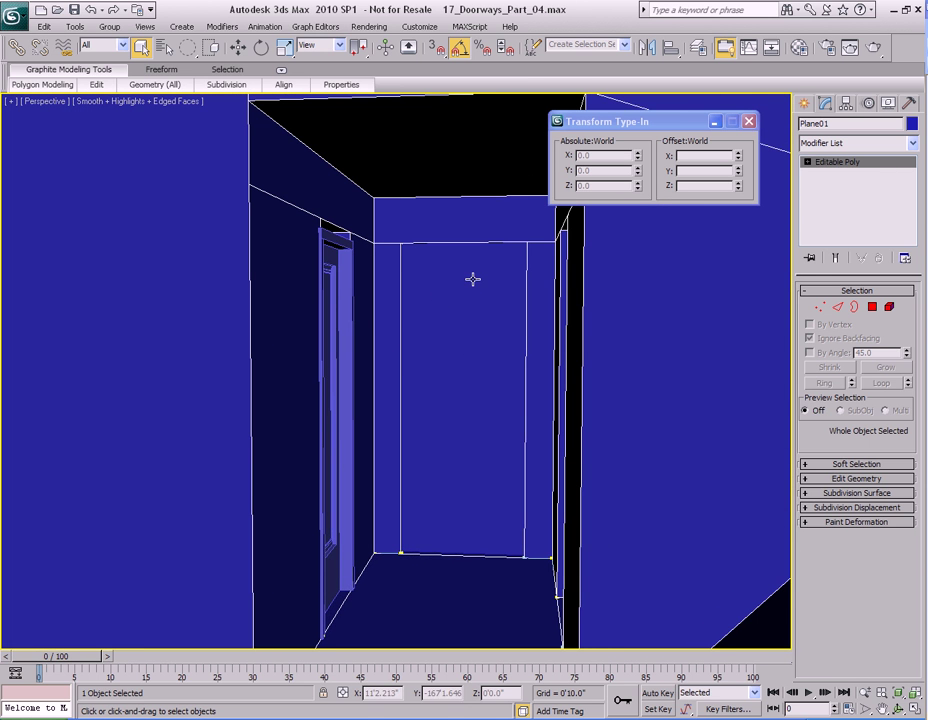
{"action": "left_click", "coordinate": [345, 295]}
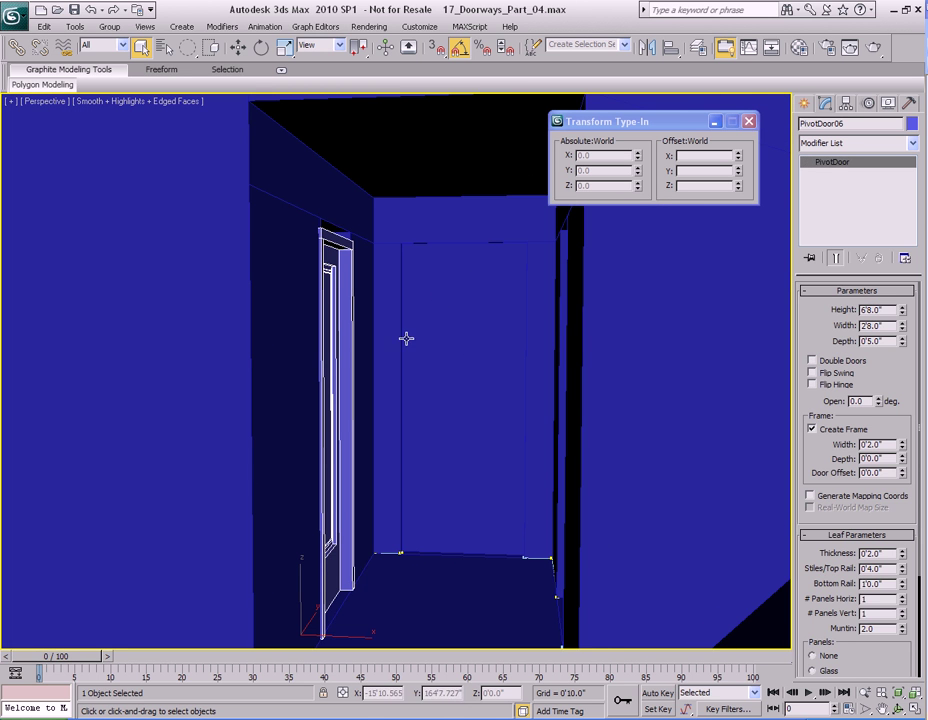
{"action": "key", "text": "w"}
{"action": "middle_click_drag", "start_coordinate": [361, 318], "coordinate": [435, 336]}
{"action": "left_click_drag", "start_coordinate": [299, 614], "coordinate": [462, 585], "text": "shift"}
{"action": "left_click", "coordinate": [463, 428]}
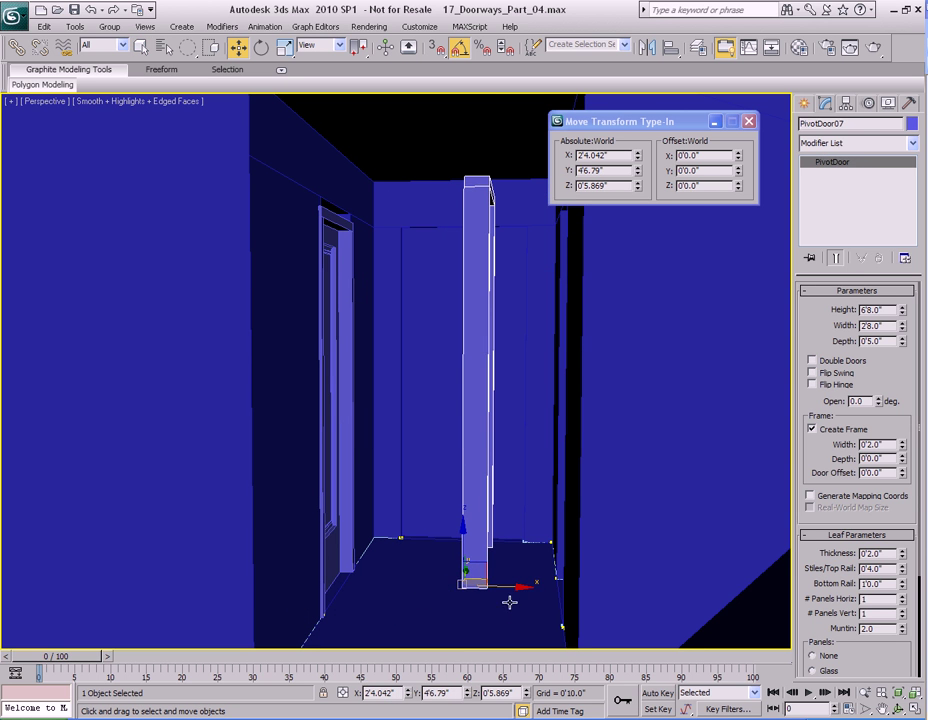
Rotate PivotDoor07 to 0 degrees about Z and align it centre to centre on X, Y and Z with the end-wall placeholder Object05.
{"action": "key", "text": "e"}
{"action": "mouse_move", "coordinate": [507, 543]}
{"action": "middle_mouse_down", "text": "alt"}
{"action": "mouse_move", "coordinate": [500, 530]}
{"action": "mouse_move", "coordinate": [509, 537]}
{"action": "mouse_move", "coordinate": [520, 444]}
{"action": "middle_mouse_up", "text": "alt"}
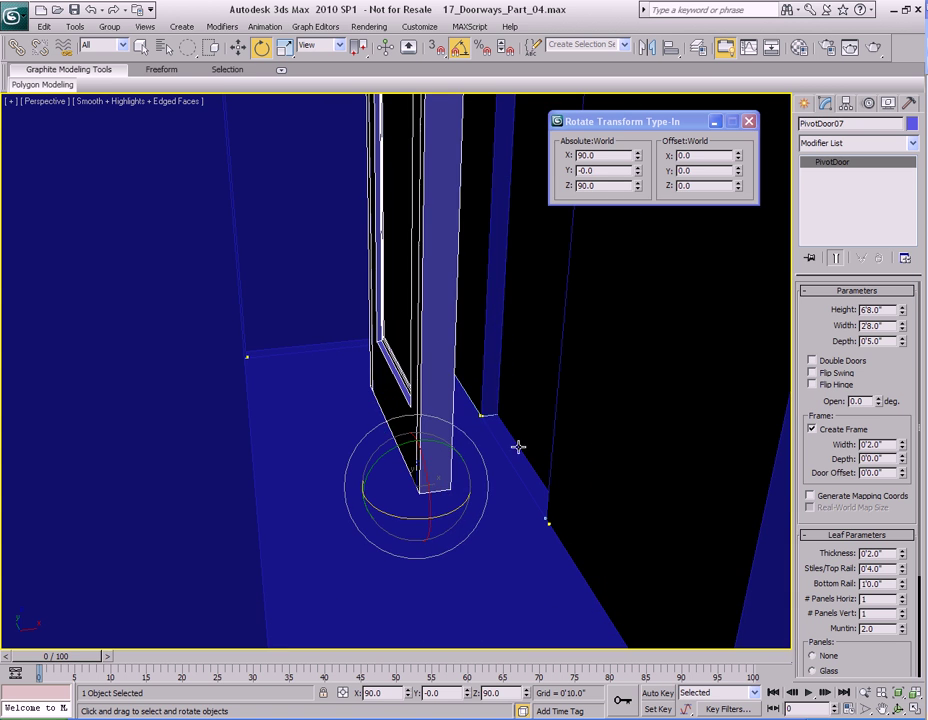
{"action": "left_click_drag", "start_coordinate": [440, 512], "coordinate": [409, 518]}
{"action": "middle_click_drag", "start_coordinate": [456, 438], "coordinate": [460, 493]}
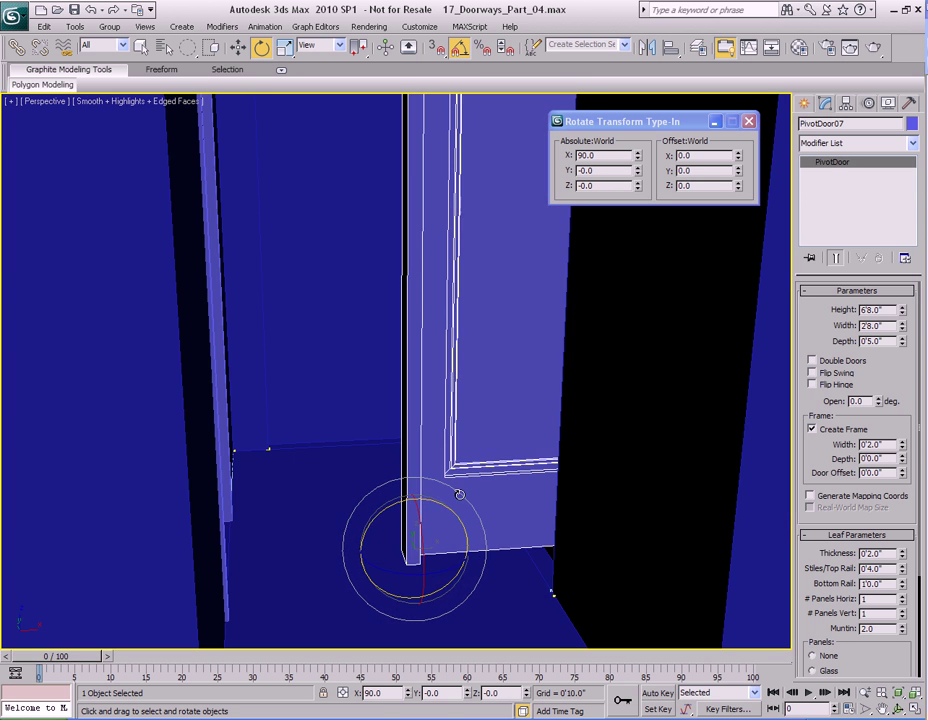
{"action": "key", "text": "q"}
{"action": "left_click", "coordinate": [671, 47]}
{"action": "left_click", "coordinate": [350, 203]}
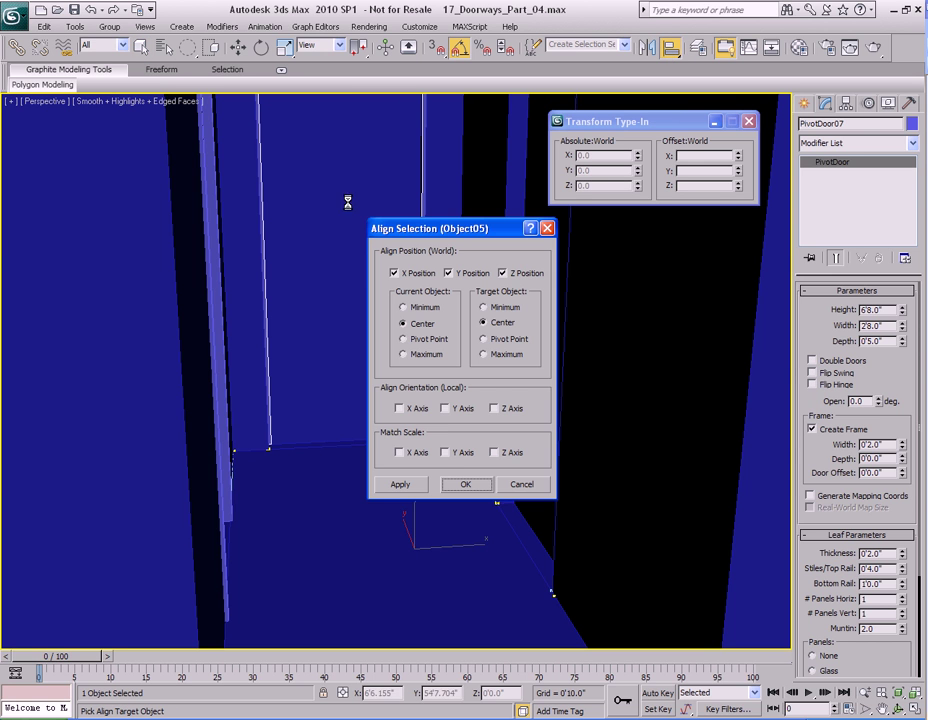
{"action": "left_click", "coordinate": [466, 488]}
Set PivotDoor07's absolute Z position to 0 and shift it along Y to about 10'1.8" so its frame straddles the end wall.
{"action": "key", "text": "w"}
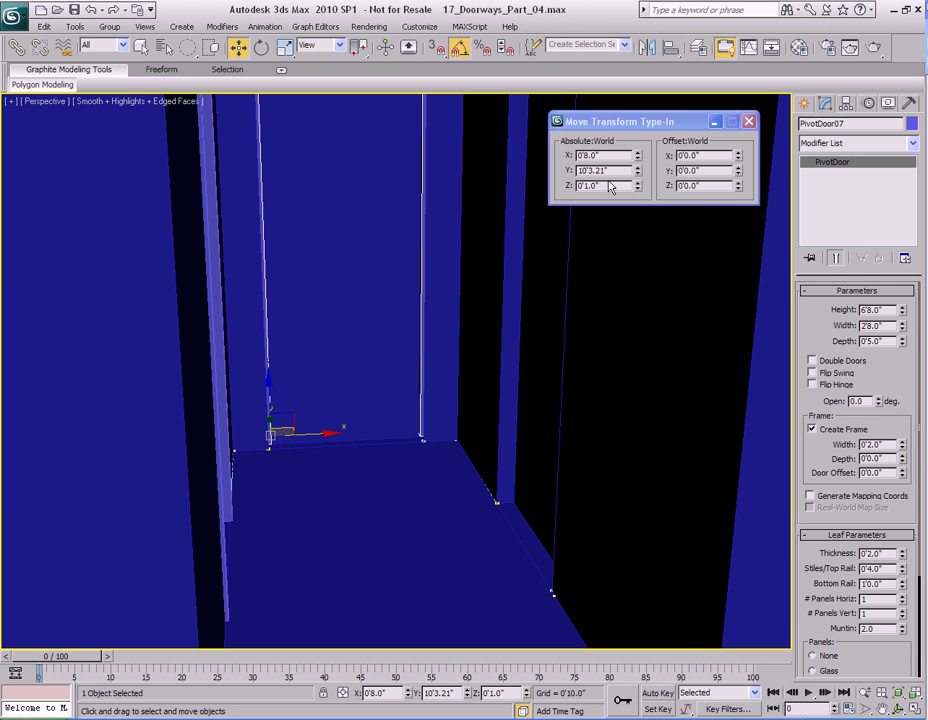
{"action": "double_click", "coordinate": [611, 185]}
{"action": "type", "text": "0"}
{"action": "key", "text": "Return"}
{"action": "middle_click_drag", "start_coordinate": [312, 406], "coordinate": [367, 443]}
{"action": "scroll", "coordinate": [375, 448], "scroll_direction": "down", "scroll_amount": 5}
{"action": "middle_click_drag", "start_coordinate": [411, 479], "coordinate": [431, 445], "text": "alt"}
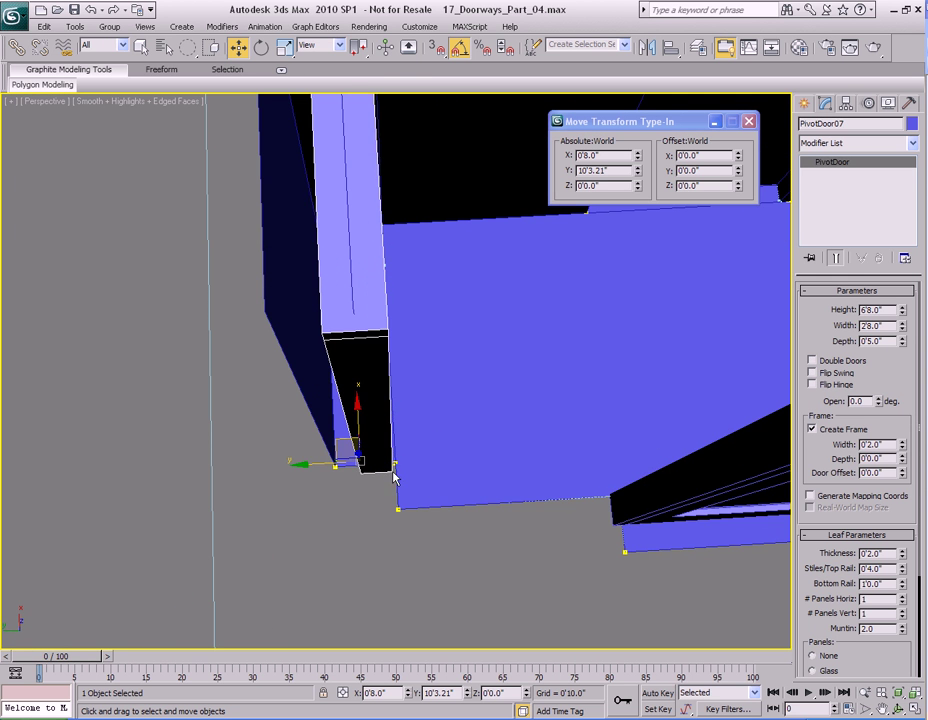
{"action": "left_click_drag", "start_coordinate": [309, 462], "coordinate": [321, 462]}
{"action": "middle_click_drag", "start_coordinate": [436, 428], "coordinate": [388, 444], "text": "alt"}
{"action": "left_click_drag", "start_coordinate": [309, 440], "coordinate": [309, 441]}
Nudge the side-wall door PivotDoor06 slightly along X so its frame sits evenly in the wall.
{"action": "middle_click_drag", "start_coordinate": [486, 463], "coordinate": [269, 425]}
{"action": "middle_click_drag", "start_coordinate": [392, 424], "coordinate": [294, 435], "text": "alt"}
{"action": "middle_click_drag", "start_coordinate": [193, 431], "coordinate": [241, 410]}
{"action": "left_click", "coordinate": [201, 339]}
{"action": "middle_click_drag", "start_coordinate": [254, 327], "coordinate": [282, 300]}
{"action": "middle_click_drag", "start_coordinate": [335, 540], "coordinate": [332, 353]}
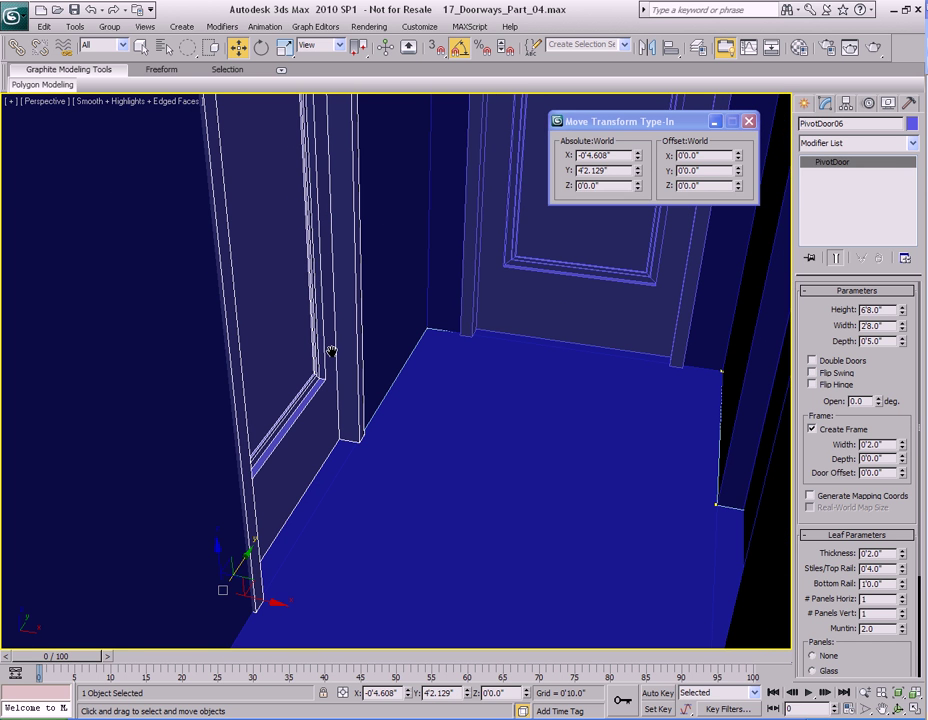
{"action": "left_click_drag", "start_coordinate": [275, 602], "coordinate": [279, 602]}
{"action": "middle_click_drag", "start_coordinate": [395, 431], "coordinate": [392, 494]}
{"action": "key", "text": "q"}
{"action": "middle_click_drag", "start_coordinate": [474, 497], "coordinate": [439, 479], "text": "alt"}
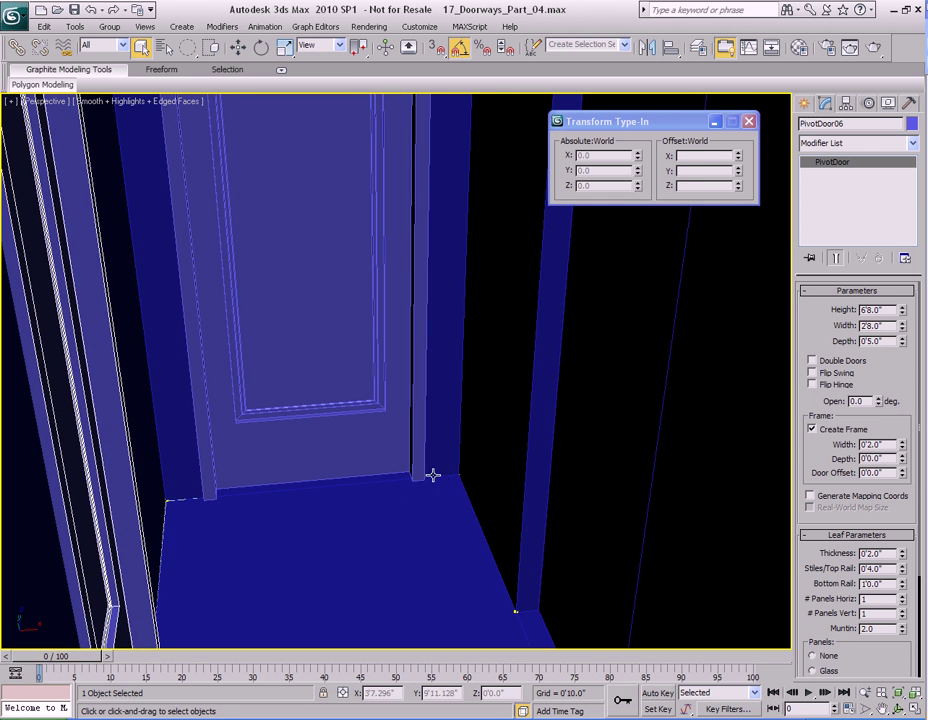
Copy the end-wall door PivotDoor07 as PivotDoor08 and rotate the copy a quarter turn about the vertical axis.
{"action": "left_click", "coordinate": [352, 323]}
{"action": "key", "text": "w"}
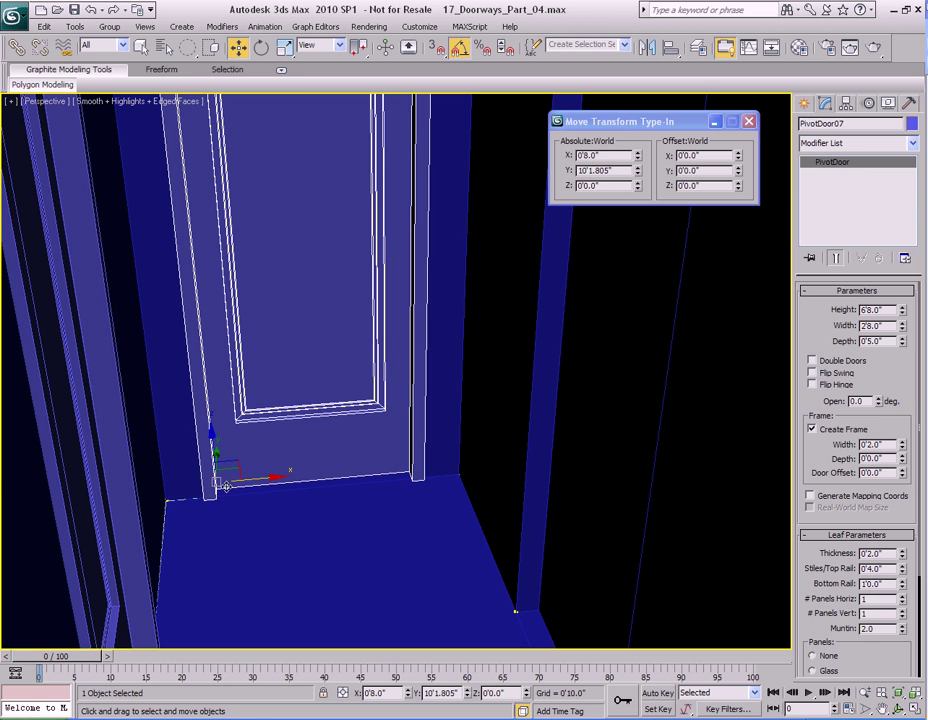
{"action": "left_click_drag", "start_coordinate": [216, 481], "coordinate": [364, 547], "text": "shift"}
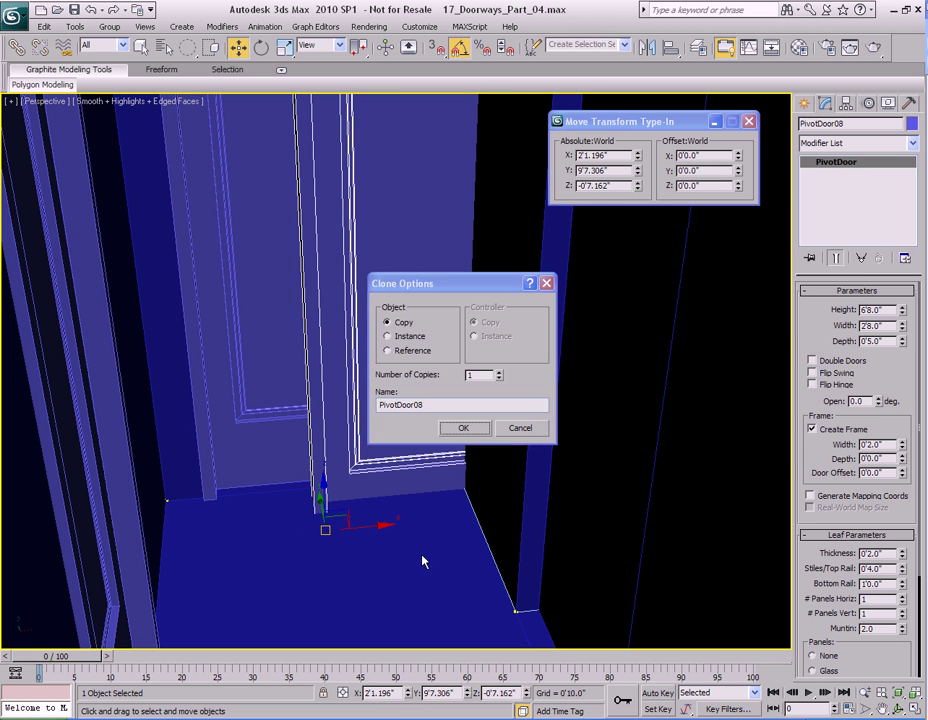
{"action": "left_click", "coordinate": [468, 430]}
{"action": "middle_click_drag", "start_coordinate": [414, 564], "coordinate": [413, 479]}
{"action": "key", "text": "e"}
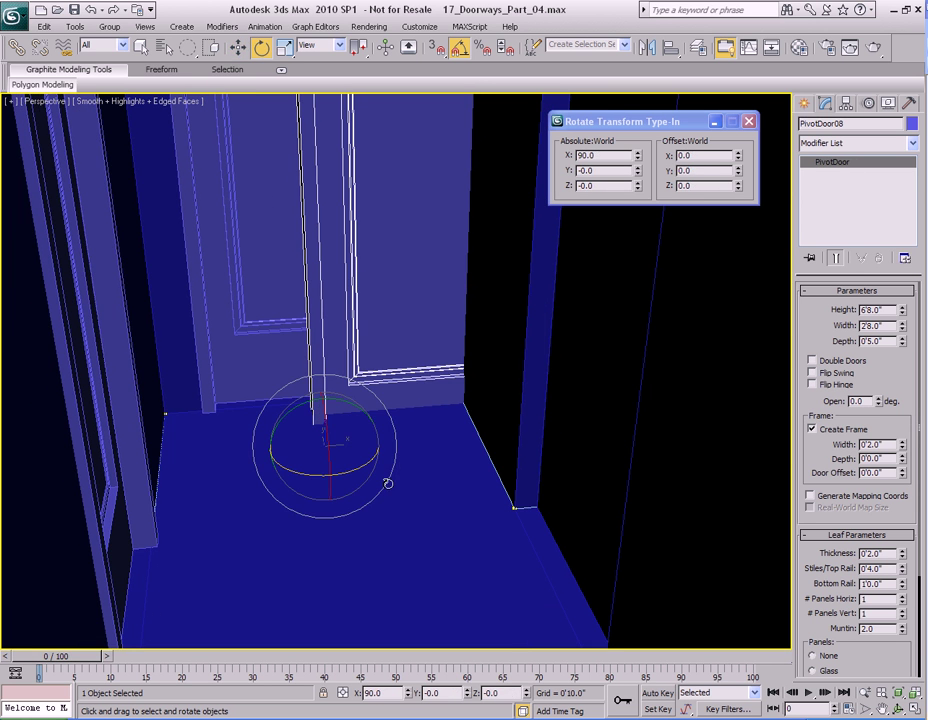
{"action": "left_click_drag", "start_coordinate": [355, 467], "coordinate": [330, 485]}
{"action": "middle_click_drag", "start_coordinate": [330, 485], "coordinate": [297, 493], "text": "alt"}
Align PivotDoor08 centre to centre on X, Y and Z with the placeholder Object07 in the opposite side wall.
{"action": "key", "text": "q"}
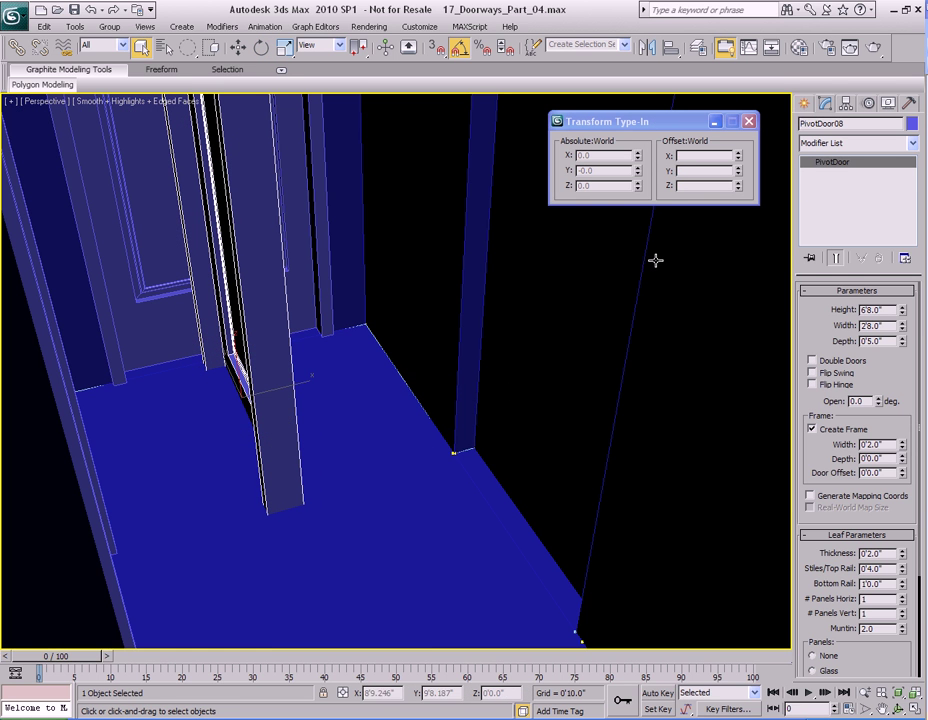
{"action": "left_click", "coordinate": [670, 47]}
{"action": "left_click", "coordinate": [561, 307]}
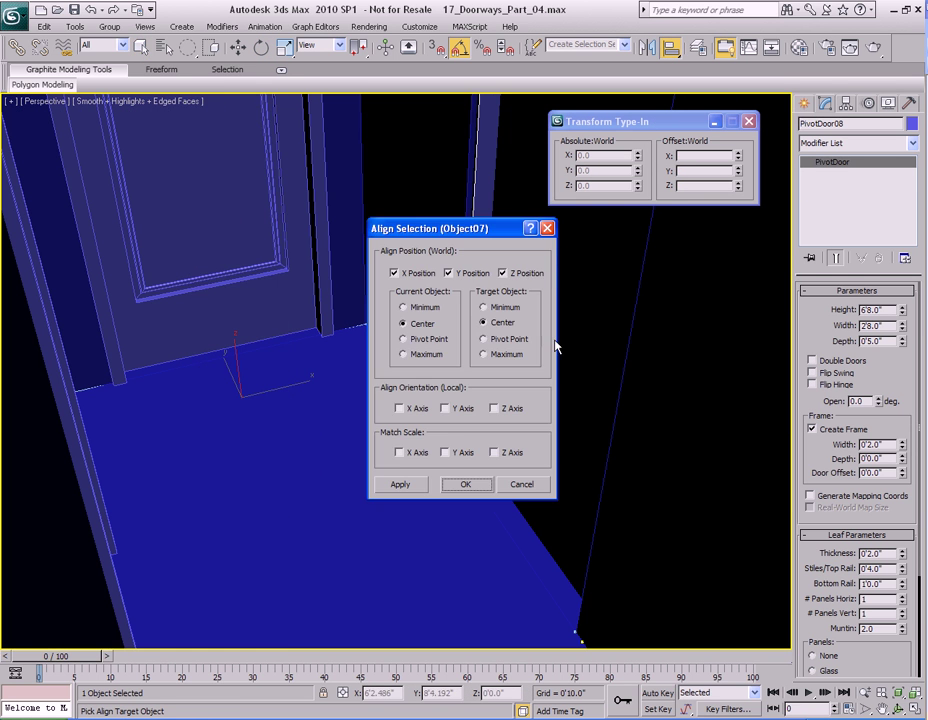
{"action": "left_click", "coordinate": [468, 479]}
Delete the placeholder panel Object07 covering the newly placed side-wall door.
{"action": "middle_click_drag", "start_coordinate": [472, 489], "coordinate": [462, 455], "text": "alt"}
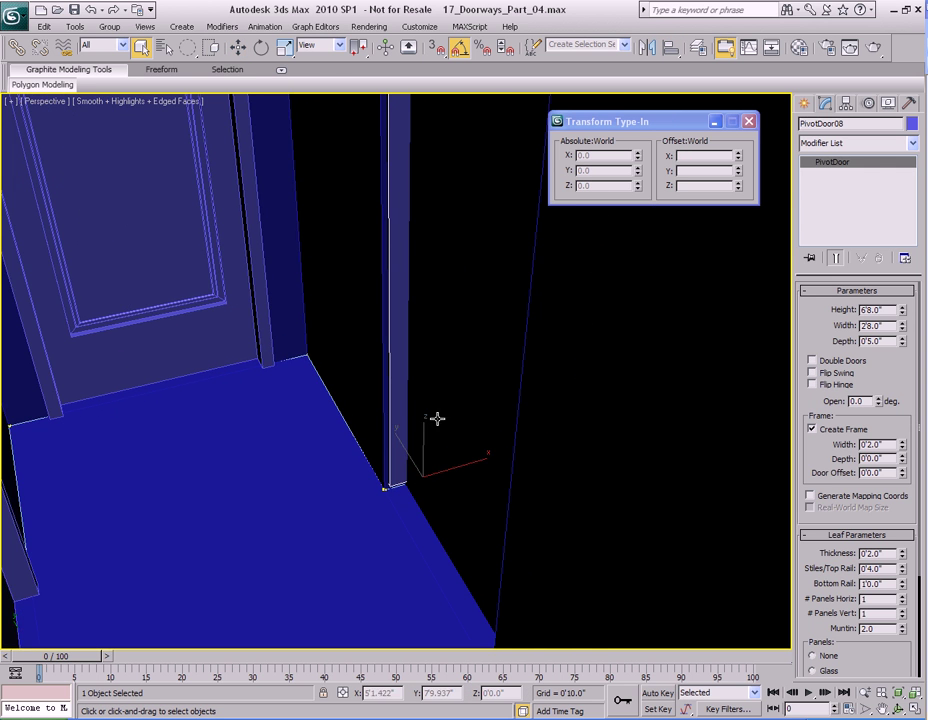
{"action": "scroll", "coordinate": [406, 407], "scroll_direction": "up", "scroll_amount": 2}
{"action": "middle_click_drag", "start_coordinate": [406, 408], "coordinate": [445, 371], "text": "alt"}
{"action": "left_click", "coordinate": [465, 276]}
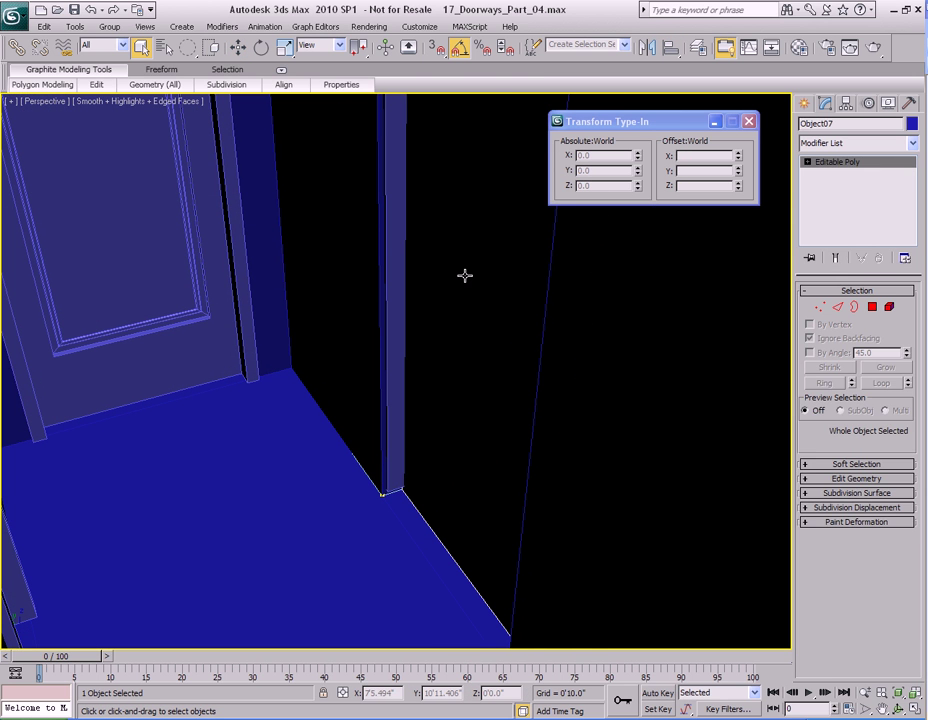
{"action": "key", "text": "Delete"}
Shift PivotDoor08 along X to about 4'4.2" and lower it to floor level with its absolute Z value.
{"action": "left_click", "coordinate": [514, 360]}
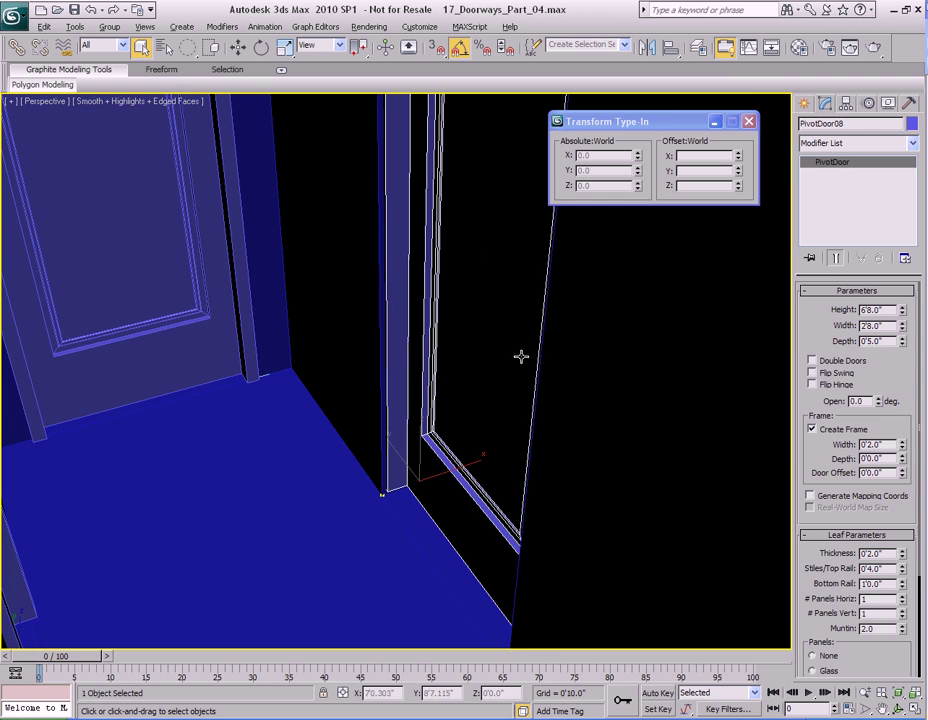
{"action": "middle_click_drag", "start_coordinate": [514, 360], "coordinate": [495, 414], "text": "alt"}
{"action": "key", "text": "w"}
{"action": "mouse_move", "coordinate": [482, 383]}
{"action": "left_mouse_down"}
{"action": "mouse_move", "coordinate": [422, 385]}
{"action": "mouse_move", "coordinate": [472, 385]}
{"action": "left_mouse_up"}
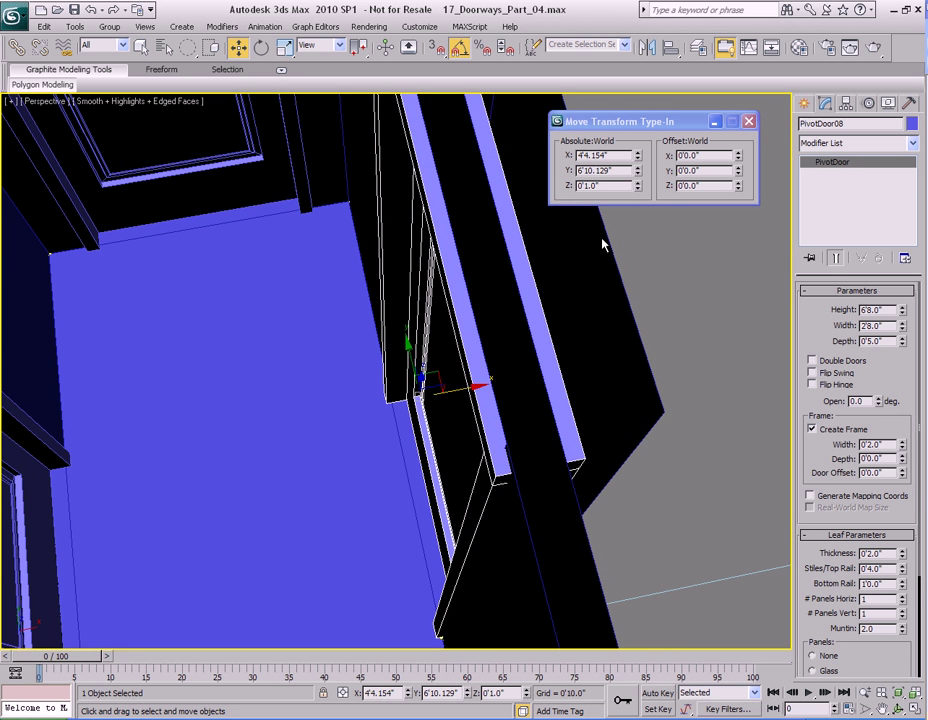
{"action": "left_click", "coordinate": [614, 186]}
{"action": "key", "text": "Return"}
Pull the end-wall door PivotDoor07 out of its opening and delete the placeholder panel Object05.
{"action": "middle_click_drag", "start_coordinate": [371, 330], "coordinate": [485, 416]}
{"action": "key", "text": "q"}
{"action": "left_click", "coordinate": [348, 235]}
{"action": "key", "text": "w"}
{"action": "key", "text": "q"}
{"action": "middle_click_drag", "start_coordinate": [344, 386], "coordinate": [491, 354], "text": "alt"}
{"action": "middle_click_drag", "start_coordinate": [367, 318], "coordinate": [460, 325]}
{"action": "key", "text": "w"}
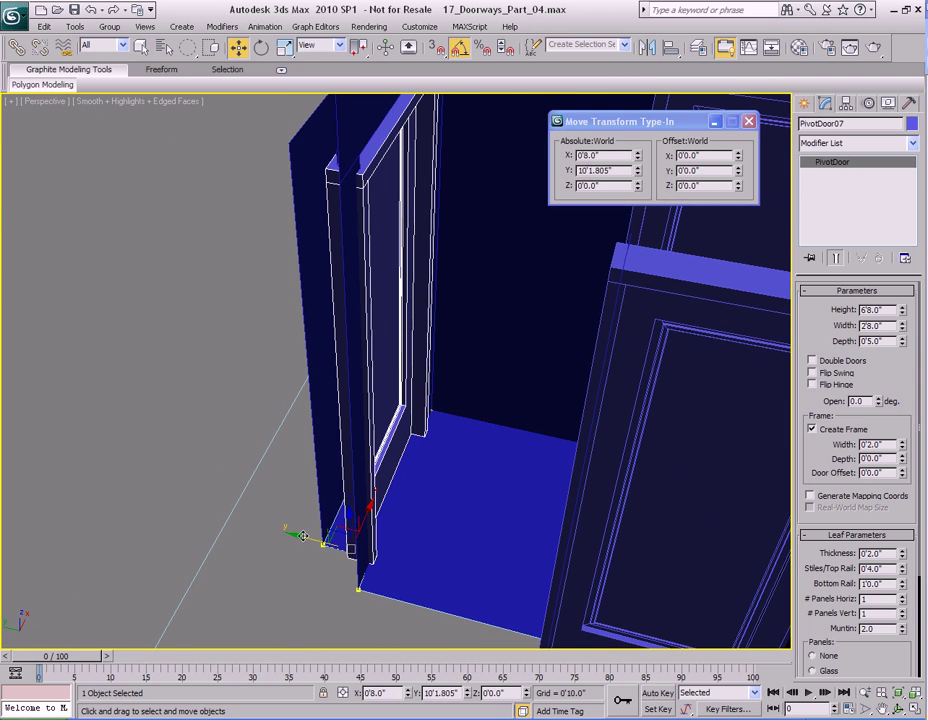
{"action": "left_click_drag", "start_coordinate": [302, 536], "coordinate": [420, 562]}
{"action": "key", "text": "q"}
{"action": "left_click", "coordinate": [383, 247]}
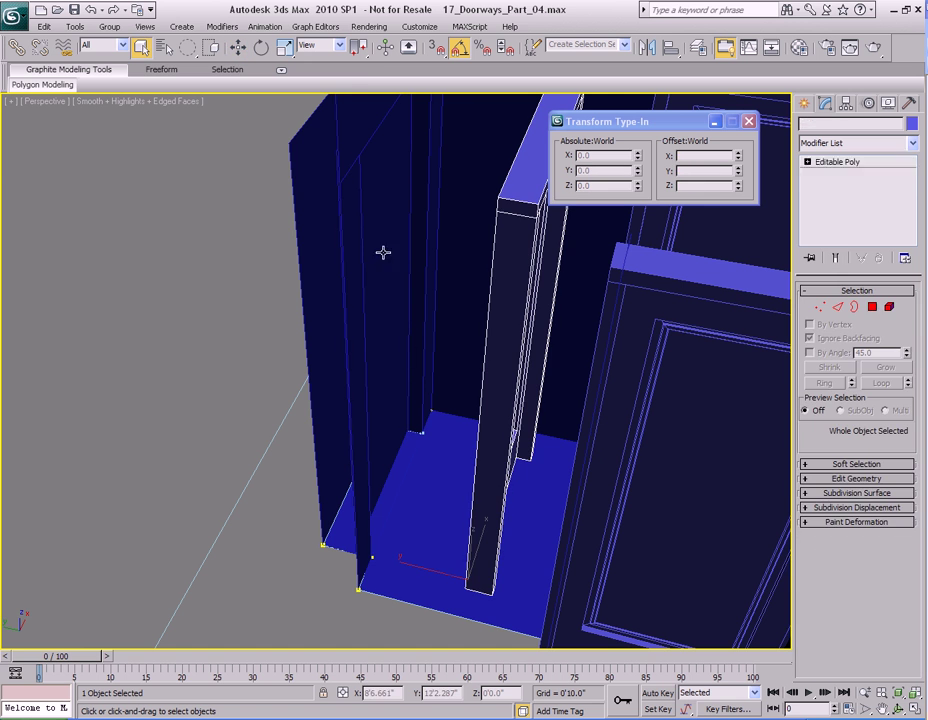
{"action": "key", "text": "ctrl+d"}
{"action": "middle_click_drag", "start_coordinate": [389, 239], "coordinate": [455, 337], "text": "alt"}
Move PivotDoor07 back along Y into the end-wall opening, to about 10'1.7".
{"action": "left_click", "coordinate": [443, 286]}
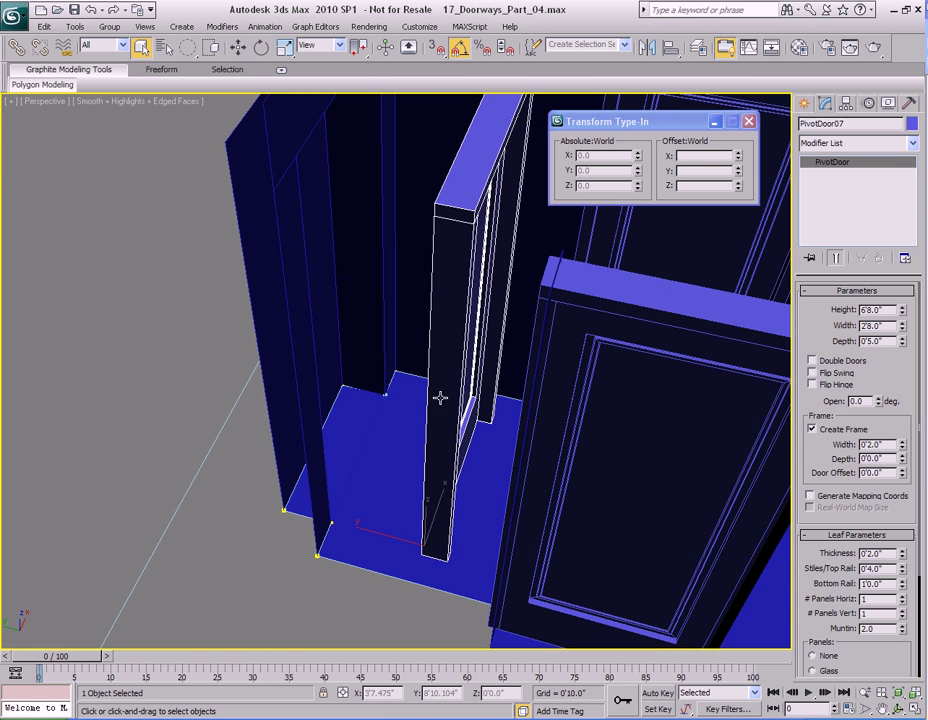
{"action": "key", "text": "w"}
{"action": "left_click_drag", "start_coordinate": [378, 532], "coordinate": [259, 519]}
{"action": "scroll", "coordinate": [497, 499], "scroll_direction": "up", "scroll_amount": 6}
{"action": "middle_click_drag", "start_coordinate": [470, 429], "coordinate": [540, 470], "text": "alt"}
{"action": "scroll", "coordinate": [540, 470], "scroll_direction": "up", "scroll_amount": 4}
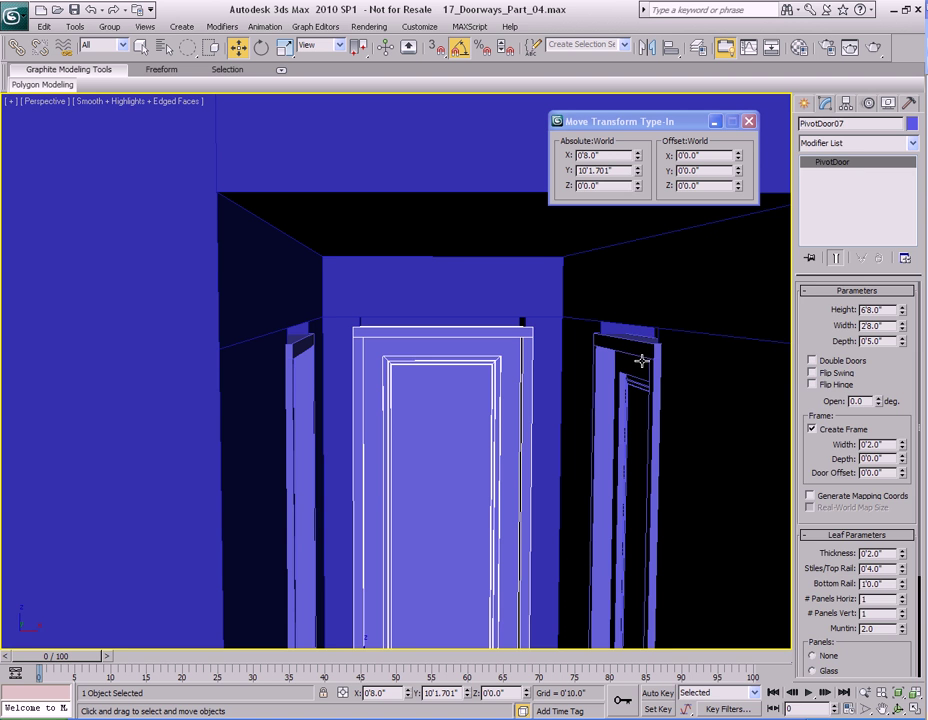
Select the three polygons of Plane01 that form the undersides of the wall openings above the hallway doors.
{"action": "left_click", "coordinate": [679, 412]}
{"action": "middle_click_drag", "start_coordinate": [679, 412], "coordinate": [643, 423]}
{"action": "middle_click_drag", "start_coordinate": [524, 341], "coordinate": [553, 379], "text": "alt"}
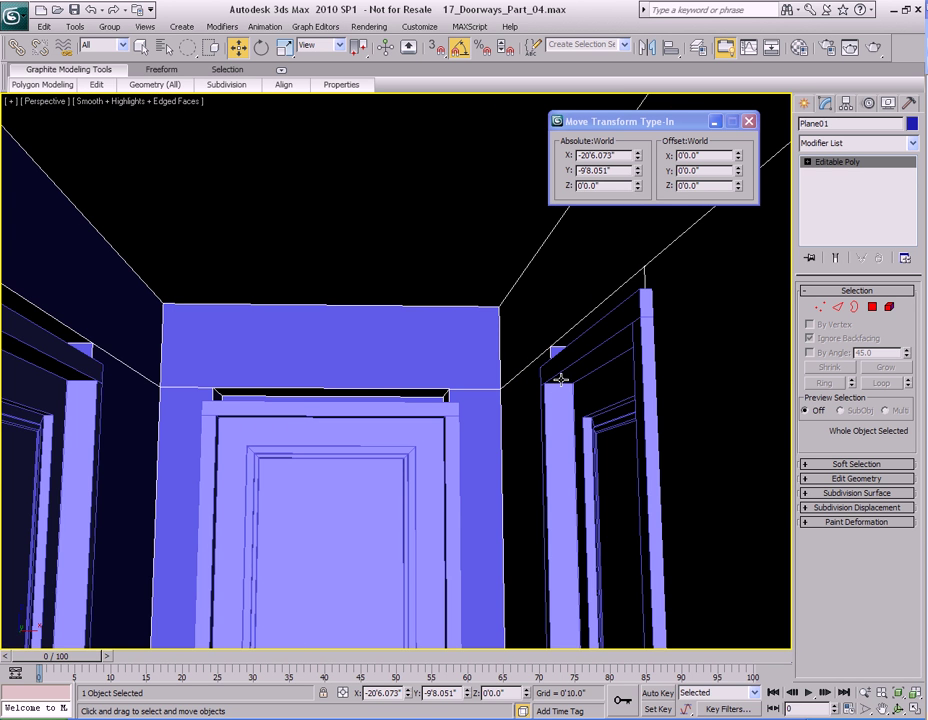
{"action": "key", "text": "4"}
{"action": "left_click", "coordinate": [610, 302]}
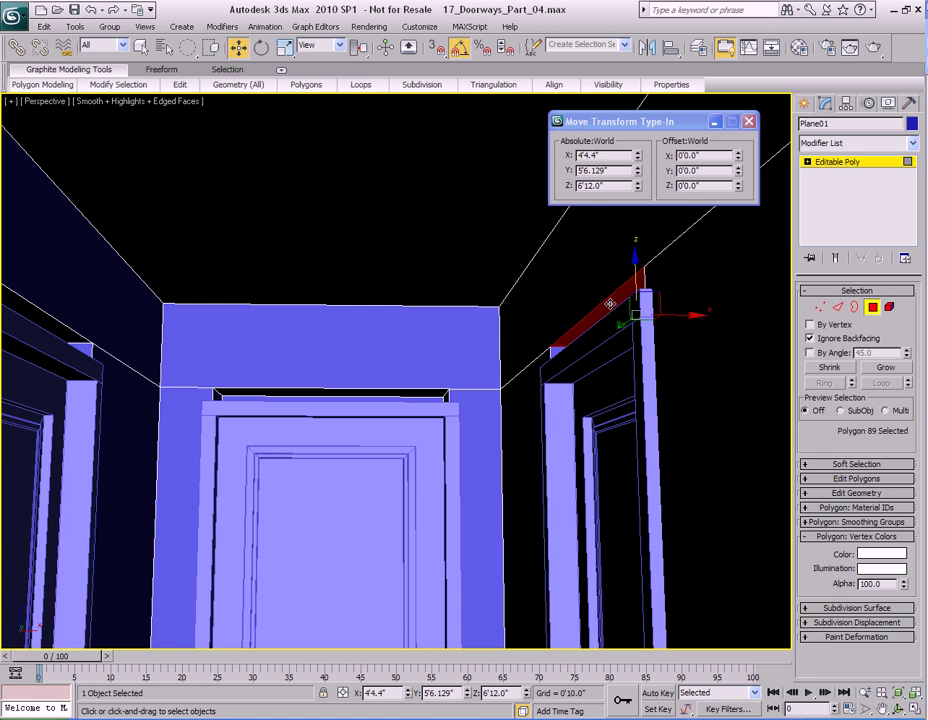
{"action": "key", "text": "q"}
{"action": "mouse_move", "coordinate": [563, 400]}
{"action": "middle_mouse_down", "text": "alt"}
{"action": "mouse_move", "coordinate": [497, 383]}
{"action": "mouse_move", "coordinate": [576, 383]}
{"action": "middle_mouse_up", "text": "alt"}
{"action": "left_click", "coordinate": [623, 346], "text": "ctrl"}
{"action": "middle_click_drag", "start_coordinate": [623, 346], "coordinate": [676, 421], "text": "alt"}
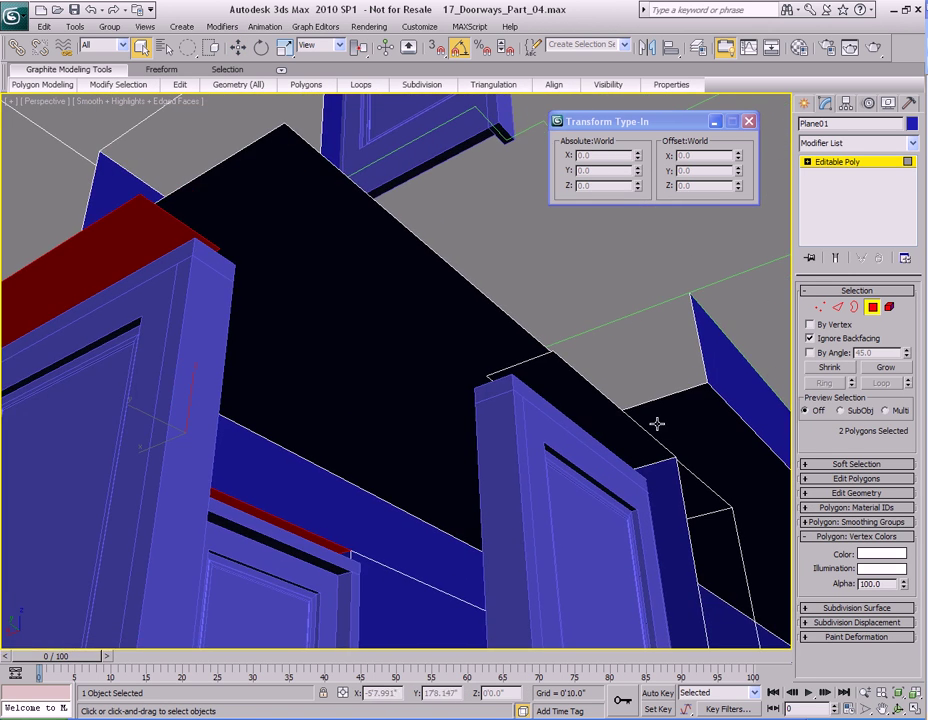
{"action": "left_click", "coordinate": [592, 392], "text": "ctrl"}
Lower the three selected opening polygons along Z to about 6'8" so they meet the tops of the door frames.
{"action": "middle_click_drag", "start_coordinate": [513, 480], "coordinate": [503, 273], "text": "alt"}
{"action": "key", "text": "w"}
{"action": "left_click_drag", "start_coordinate": [497, 273], "coordinate": [497, 313]}
{"action": "middle_click_drag", "start_coordinate": [497, 313], "coordinate": [497, 354], "text": "alt"}
{"action": "left_click_drag", "start_coordinate": [497, 329], "coordinate": [497, 323]}
{"action": "middle_click_drag", "start_coordinate": [497, 323], "coordinate": [505, 310], "text": "alt"}
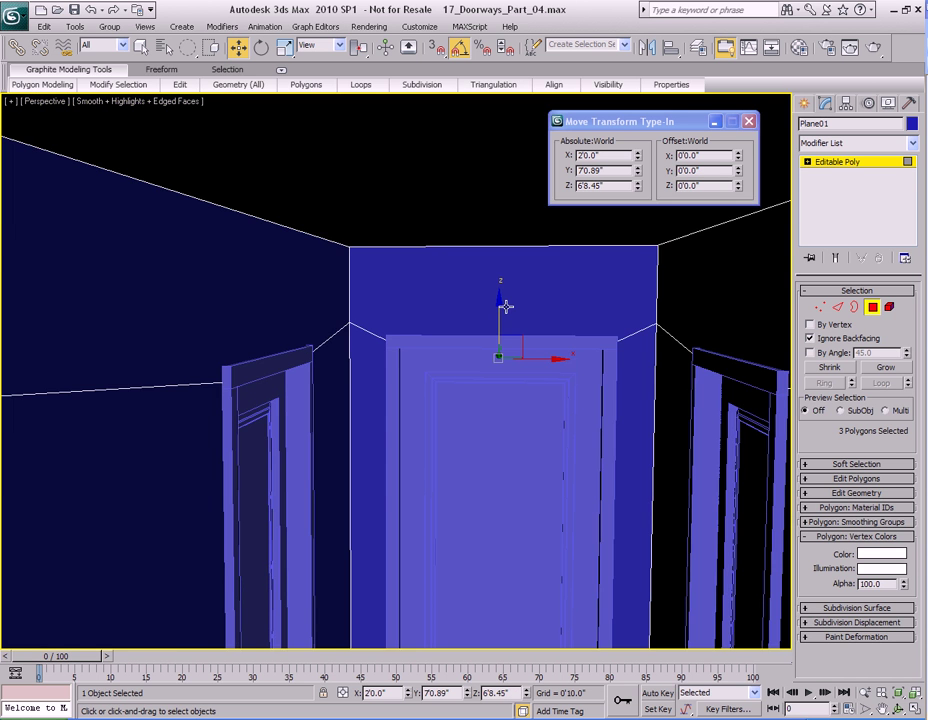
{"action": "left_click_drag", "start_coordinate": [499, 311], "coordinate": [487, 327]}
Select the six horizontal wall edges beside the three door frames, remove them and leave edge editing.
{"action": "middle_click_drag", "start_coordinate": [487, 327], "coordinate": [345, 337], "text": "alt"}
{"action": "key", "text": "2"}
{"action": "mouse_move", "coordinate": [282, 327]}
{"action": "middle_mouse_down", "text": "alt"}
{"action": "mouse_move", "coordinate": [288, 336]}
{"action": "mouse_move", "coordinate": [293, 318]}
{"action": "middle_mouse_up", "text": "alt"}
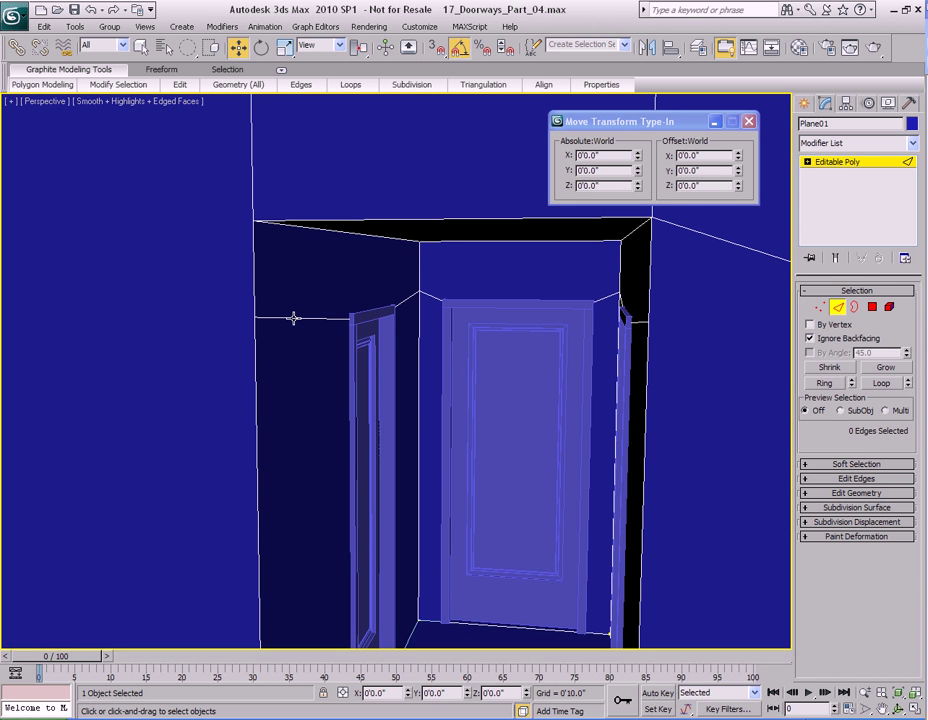
{"action": "left_click", "coordinate": [293, 318]}
{"action": "key", "text": "q"}
{"action": "left_click", "coordinate": [420, 296], "text": "ctrl"}
{"action": "left_click", "coordinate": [429, 292], "text": "ctrl"}
{"action": "middle_click_drag", "start_coordinate": [429, 292], "coordinate": [487, 300], "text": "alt"}
{"action": "left_click", "coordinate": [487, 300], "text": "ctrl"}
{"action": "middle_click_drag", "start_coordinate": [458, 346], "coordinate": [572, 296], "text": "alt"}
{"action": "left_click", "coordinate": [572, 296], "text": "ctrl"}
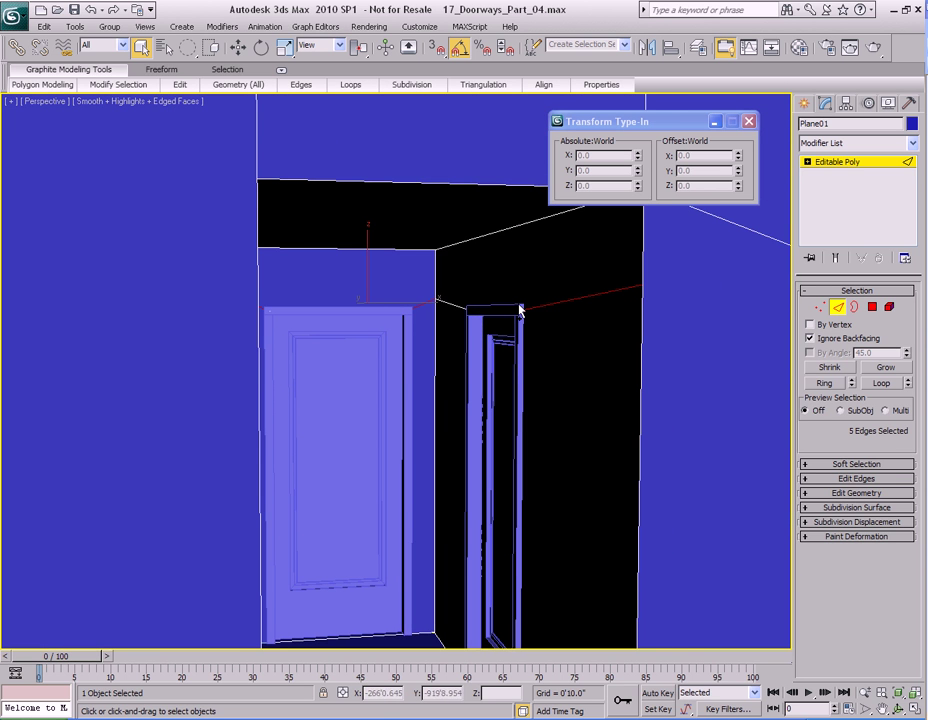
{"action": "middle_click_drag", "start_coordinate": [446, 301], "coordinate": [455, 369], "text": "alt"}
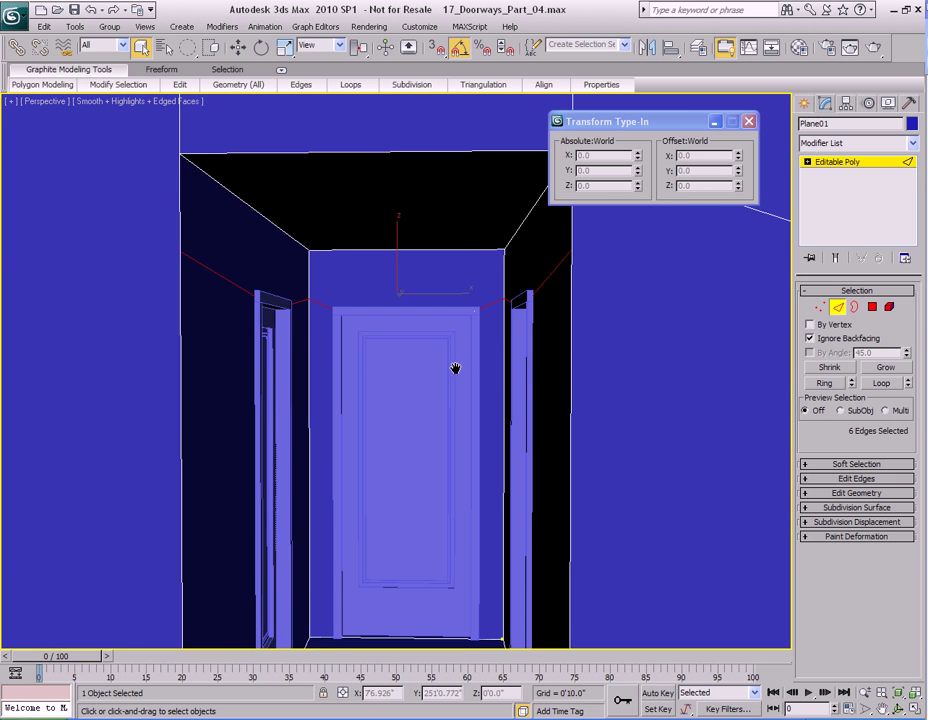
{"action": "middle_click_drag", "start_coordinate": [443, 416], "coordinate": [417, 370], "text": "alt"}
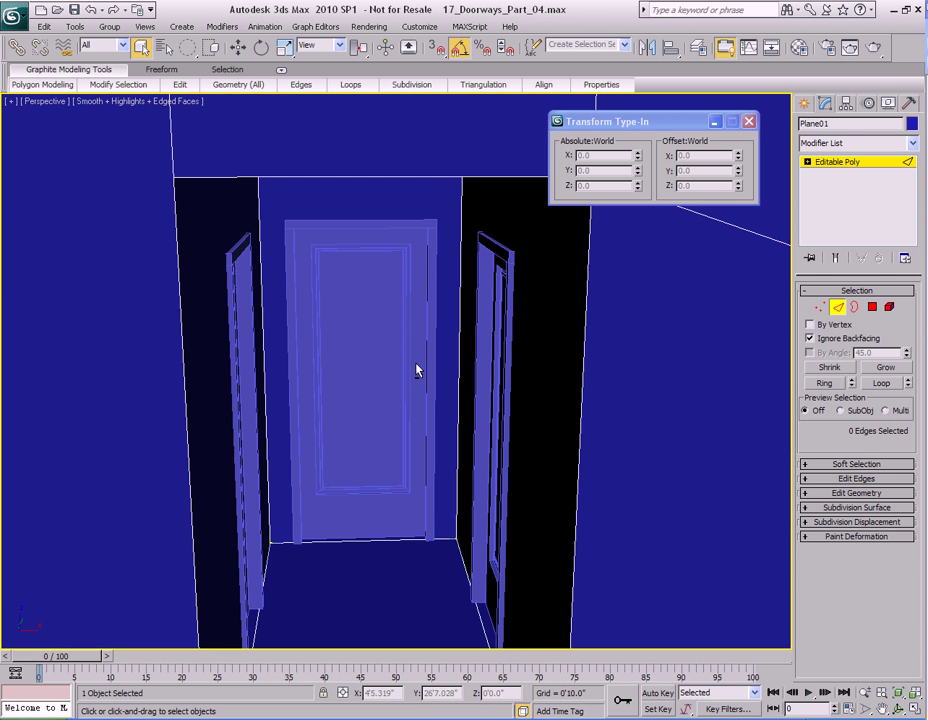
{"action": "key", "text": "2"}
Examine the wide wall opening beside the staircase.
{"action": "middle_click_drag", "start_coordinate": [526, 362], "coordinate": [534, 348], "text": "alt"}
{"action": "middle_click_drag", "start_coordinate": [578, 309], "coordinate": [443, 366], "text": "alt"}
{"action": "scroll", "coordinate": [443, 366], "scroll_direction": "up", "scroll_amount": 5}
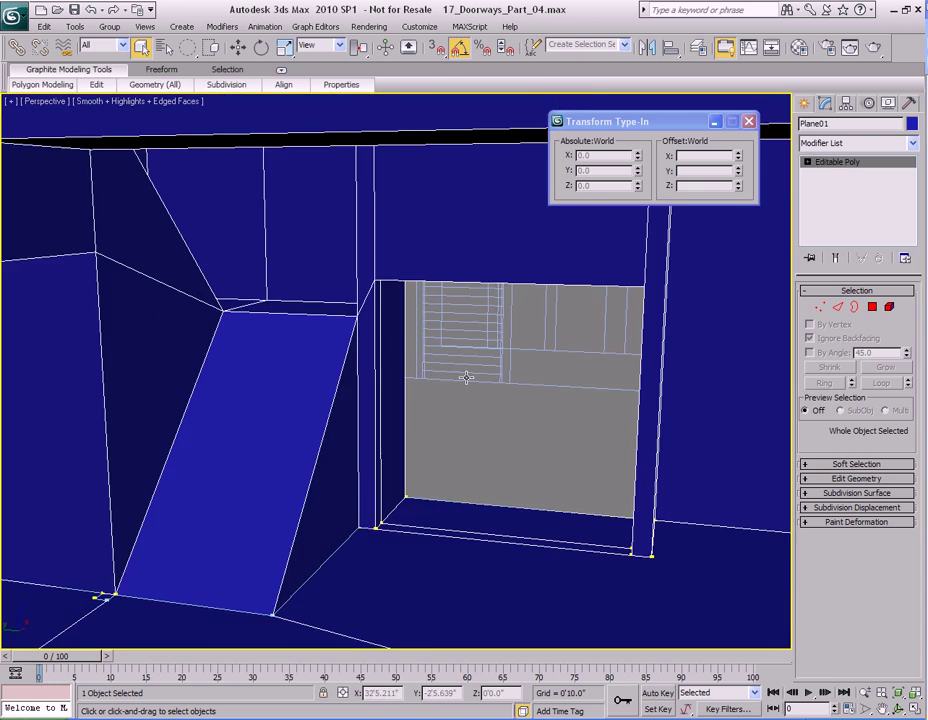